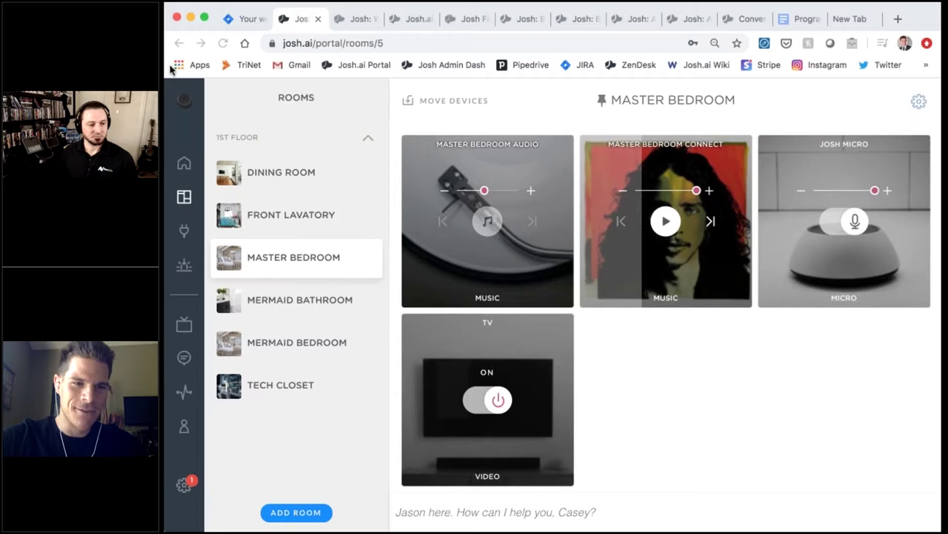
Step: Open the system diagnostics and review the internet speed section
{"action": "left_click", "coordinate": [257, 122]}
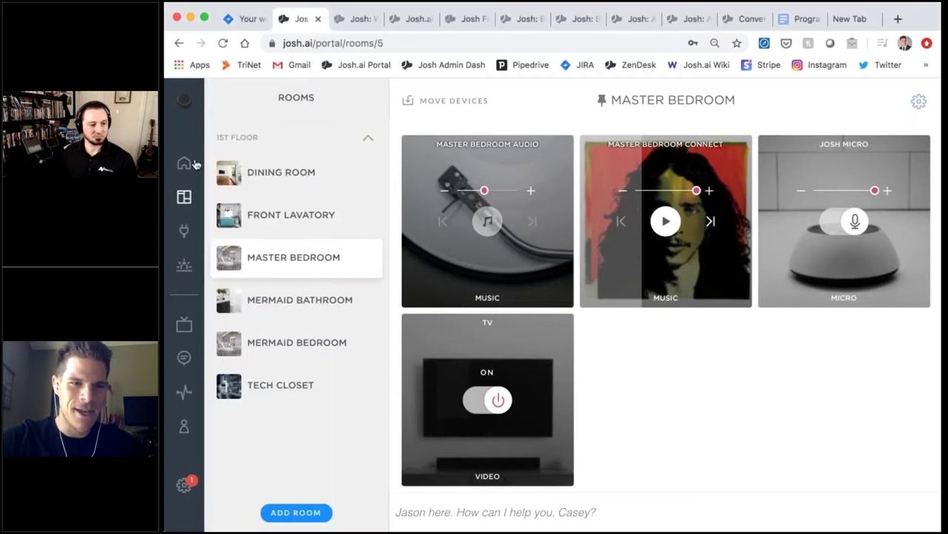
{"action": "mouse_move", "coordinate": [226, 165]}
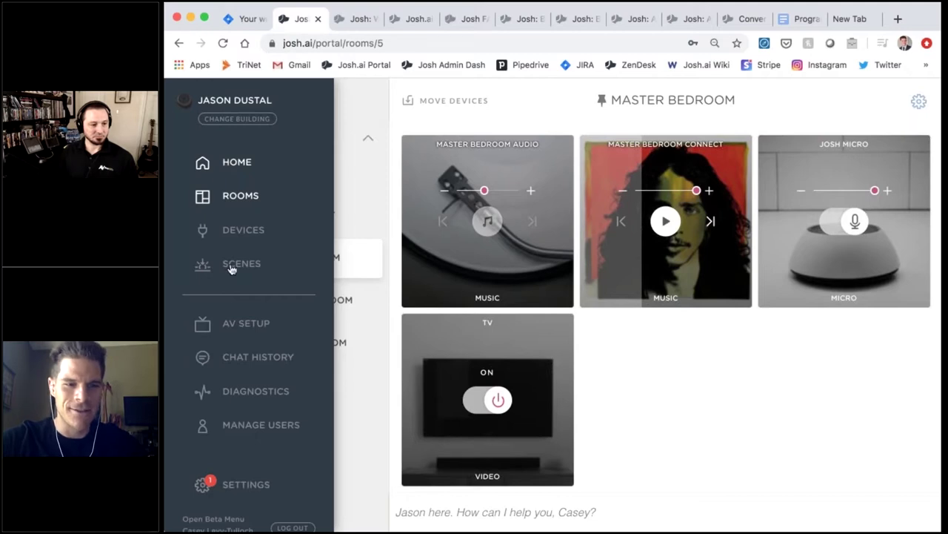
{"action": "scroll", "coordinate": [235, 297], "scroll_direction": "down", "scroll_amount": 1}
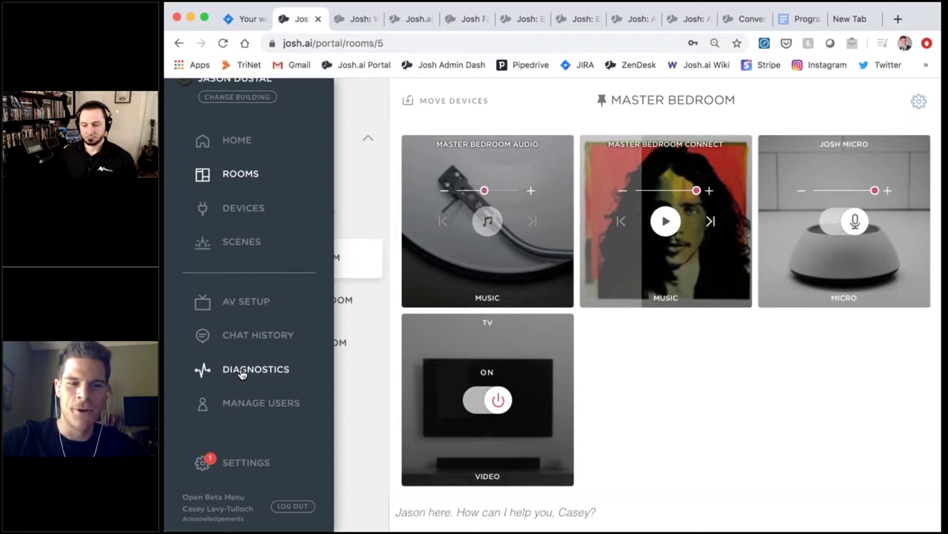
{"action": "left_click", "coordinate": [241, 372]}
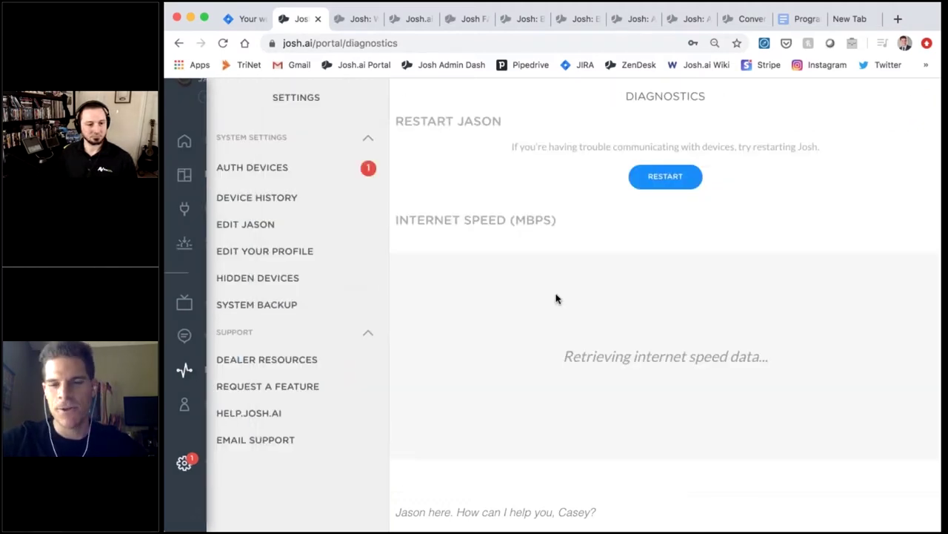
{"action": "scroll", "coordinate": [557, 298], "scroll_direction": "down", "scroll_amount": 1}
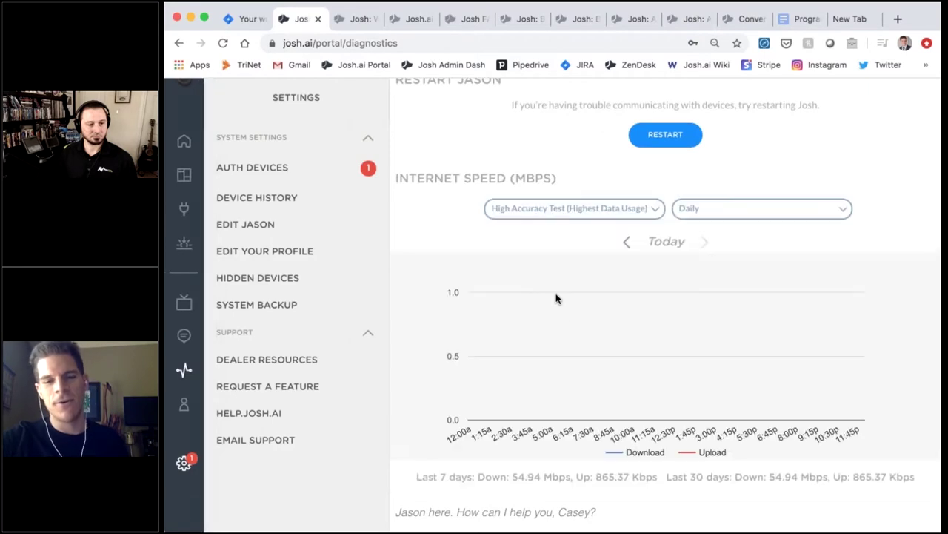
{"action": "scroll", "coordinate": [557, 298], "scroll_direction": "down", "scroll_amount": 2}
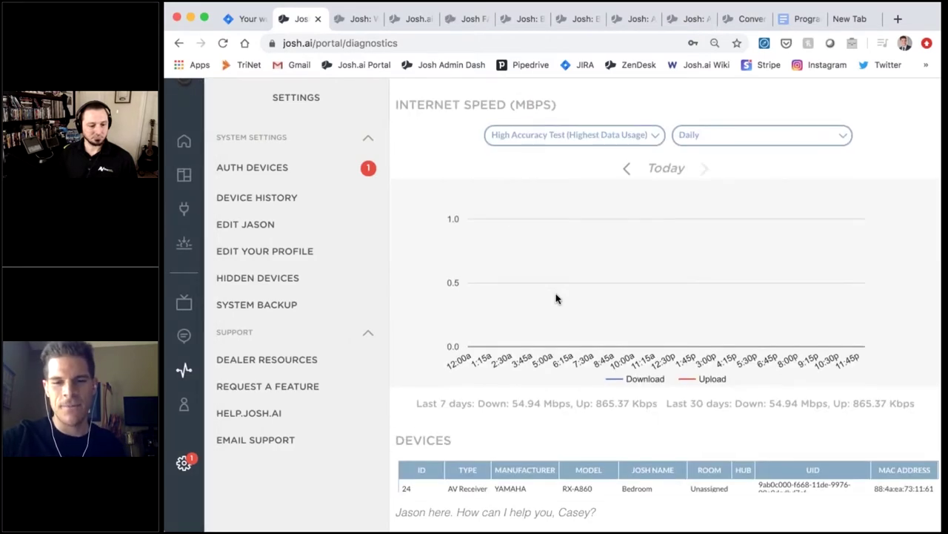
Step: Examine the diagnostics device table, including each device's room, MAC address, online status and offline reason
{"action": "scroll", "coordinate": [557, 299], "scroll_direction": "down", "scroll_amount": 7}
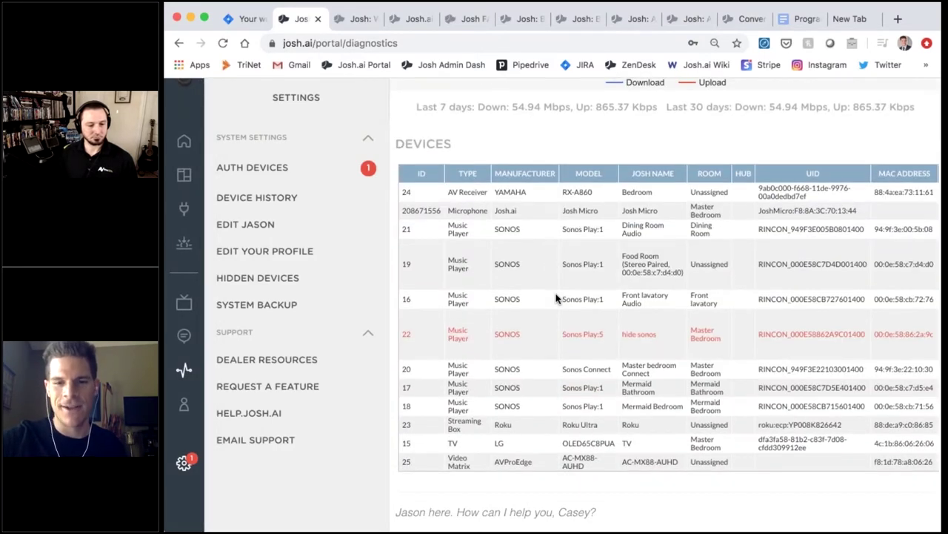
{"action": "scroll", "coordinate": [558, 298], "scroll_direction": "down", "scroll_amount": 1}
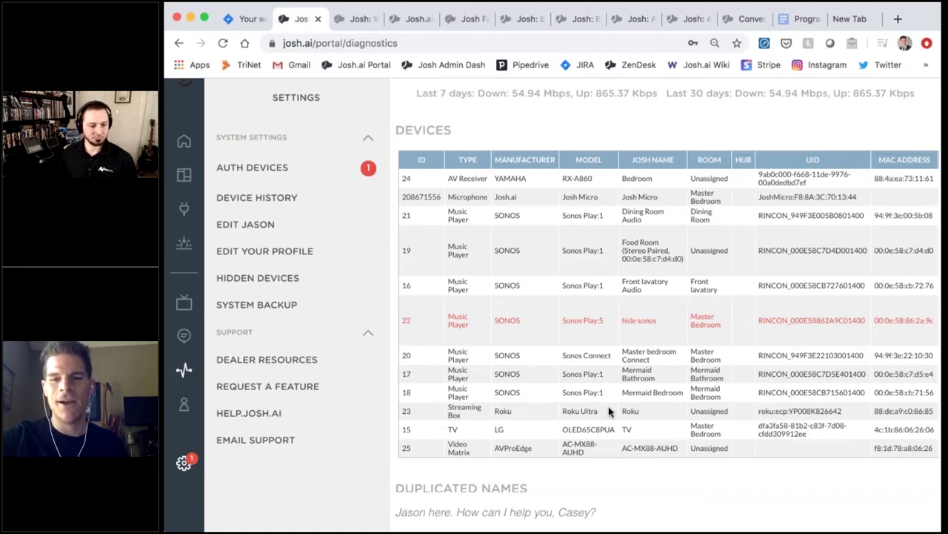
{"action": "scroll", "coordinate": [789, 390], "scroll_direction": "right", "scroll_amount": 2}
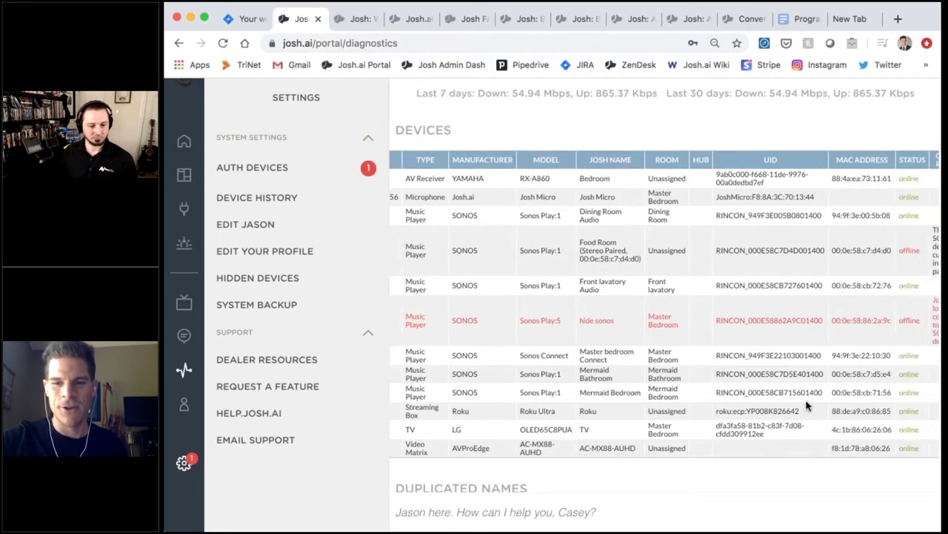
{"action": "scroll", "coordinate": [841, 315], "scroll_direction": "right", "scroll_amount": 1}
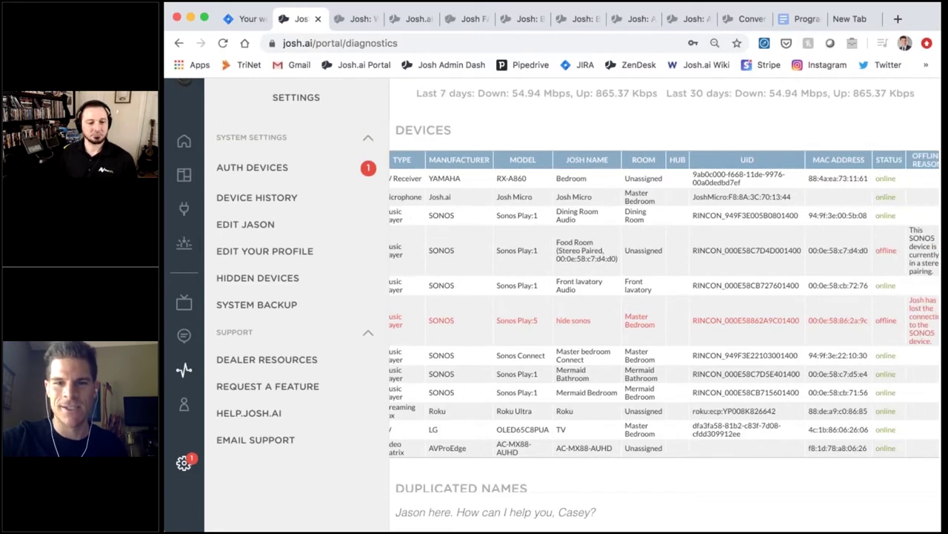
{"action": "scroll", "coordinate": [669, 424], "scroll_direction": "left", "scroll_amount": 3}
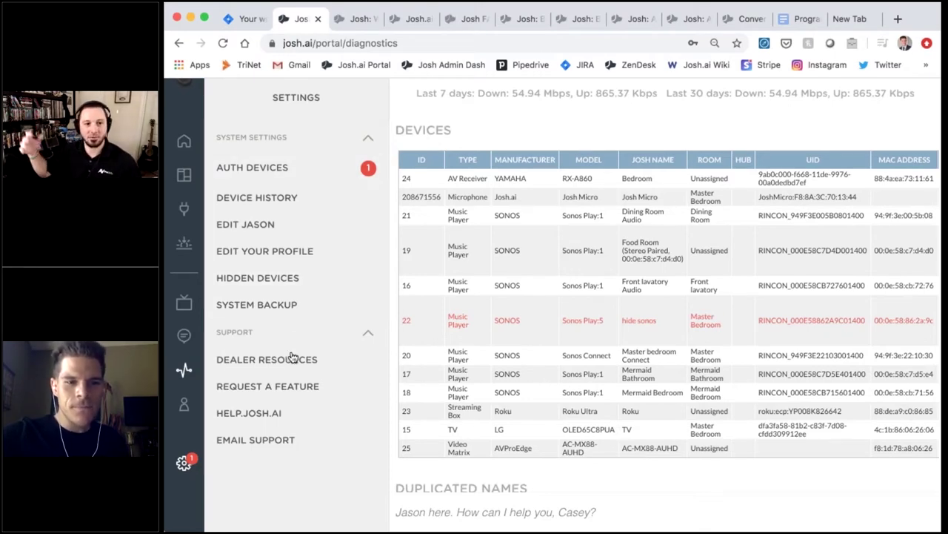
Step: Open the device authorization settings and review the Sonos supported music services and authorized devices
{"action": "left_click", "coordinate": [293, 170]}
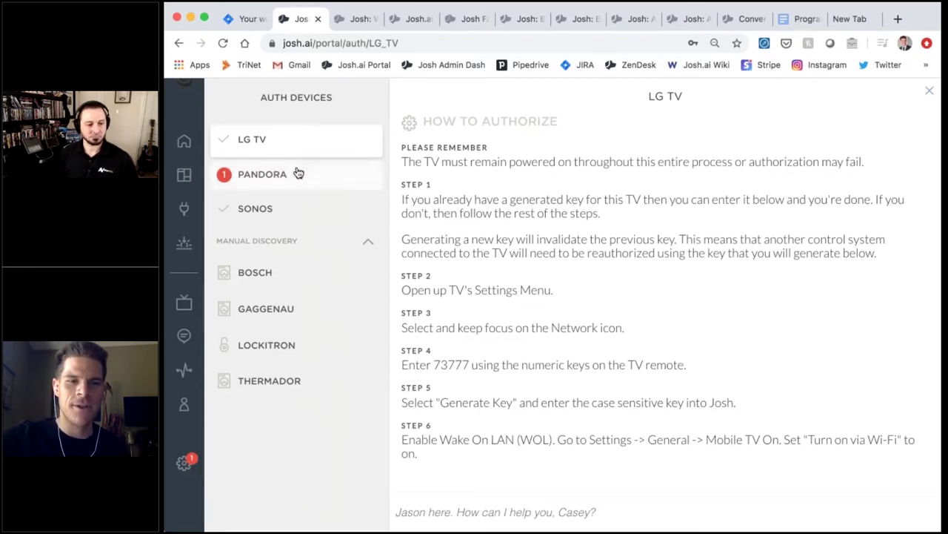
{"action": "left_click", "coordinate": [343, 212]}
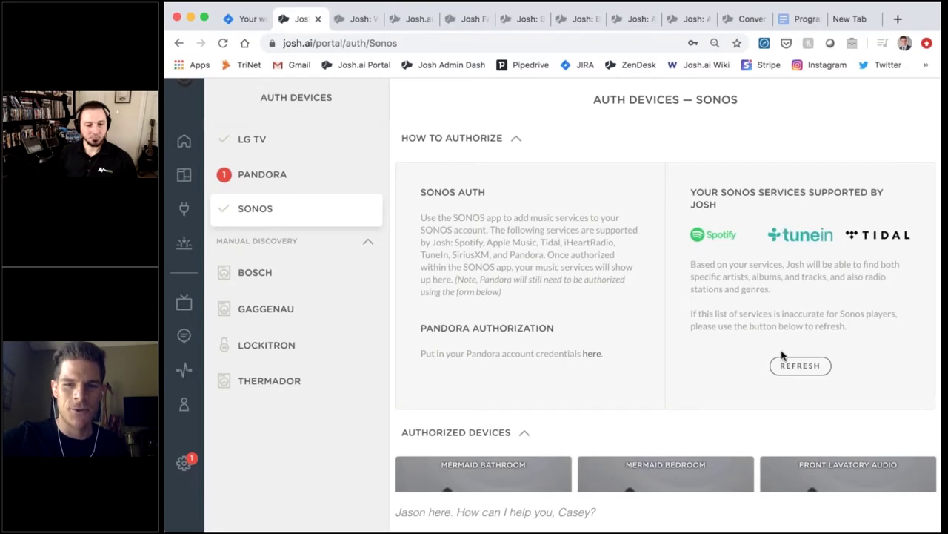
{"action": "scroll", "coordinate": [784, 381], "scroll_direction": "down", "scroll_amount": 3}
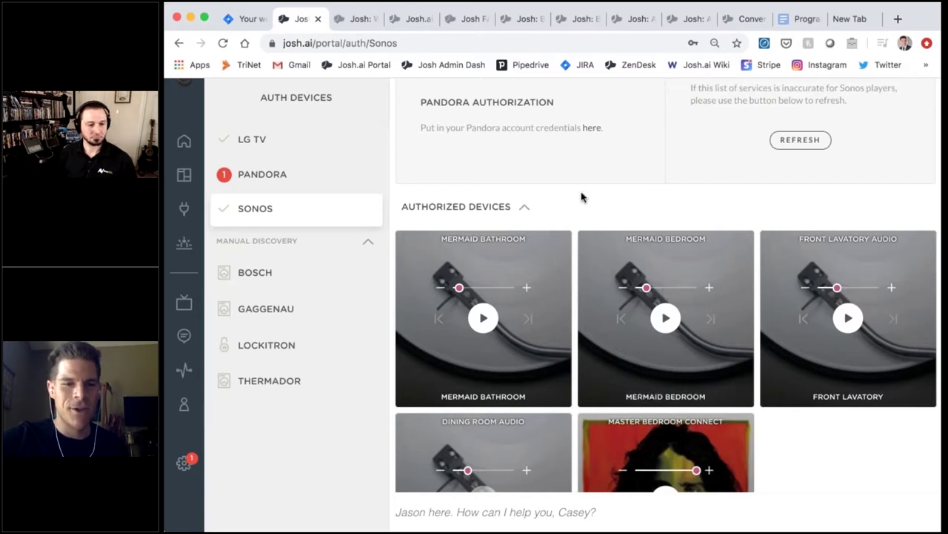
{"action": "scroll", "coordinate": [582, 196], "scroll_direction": "up", "scroll_amount": 3}
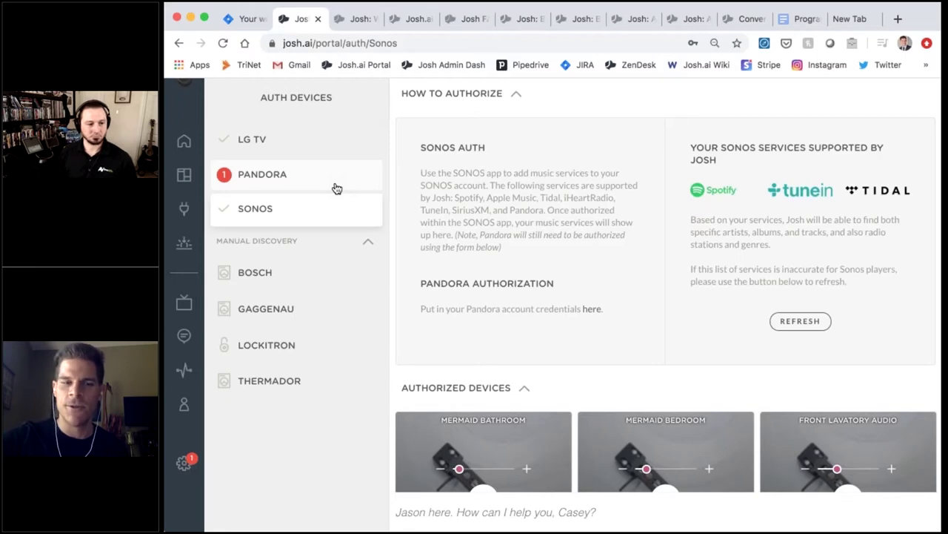
Step: Review the LG TV authorization instructions and its authorized devices
{"action": "left_click", "coordinate": [303, 151]}
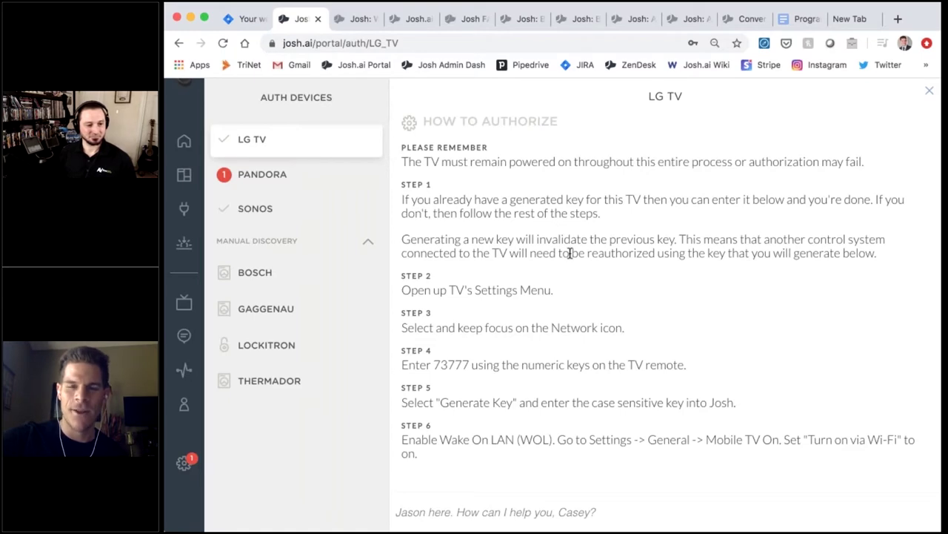
{"action": "scroll", "coordinate": [567, 252], "scroll_direction": "down", "scroll_amount": 1}
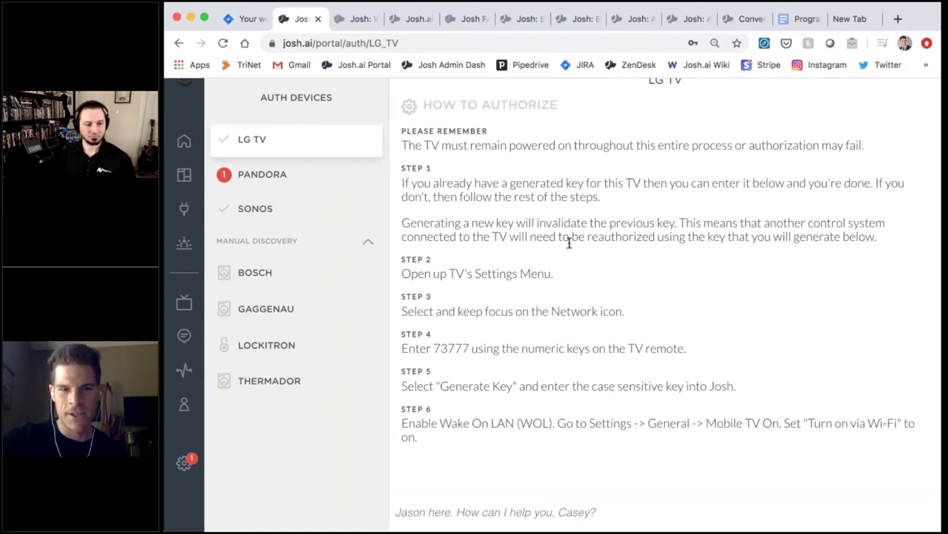
{"action": "scroll", "coordinate": [569, 243], "scroll_direction": "up", "scroll_amount": 1}
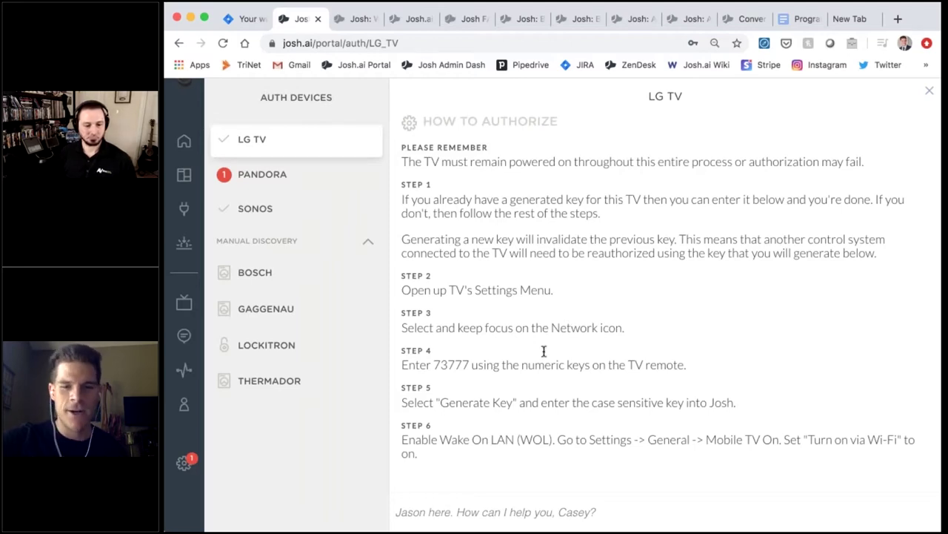
{"action": "scroll", "coordinate": [544, 351], "scroll_direction": "down", "scroll_amount": 5}
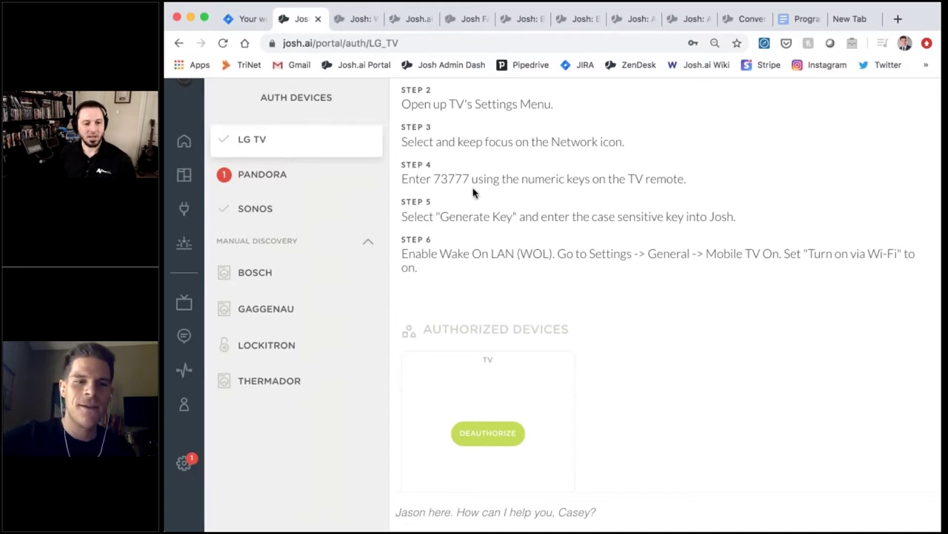
{"action": "mouse_move", "coordinate": [178, 231]}
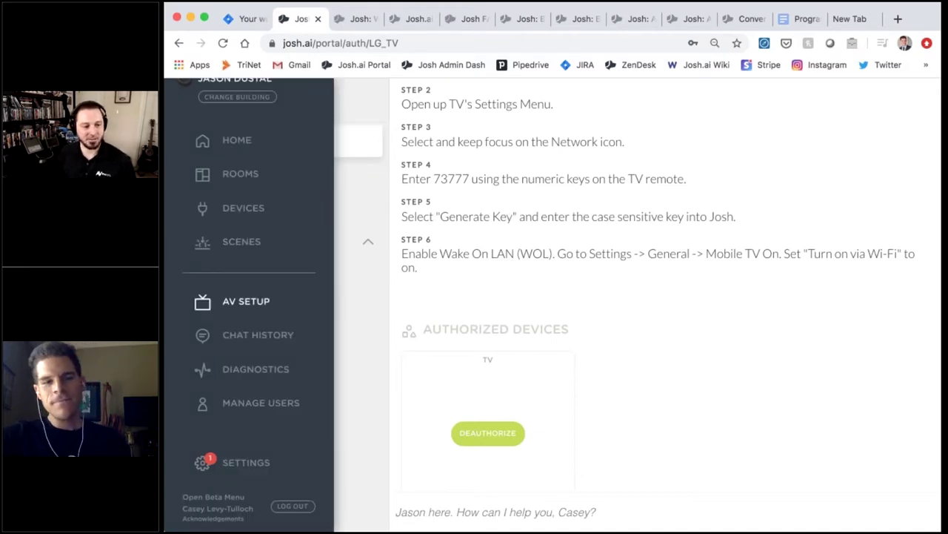
{"action": "scroll", "coordinate": [415, 237], "scroll_direction": "up", "scroll_amount": 2}
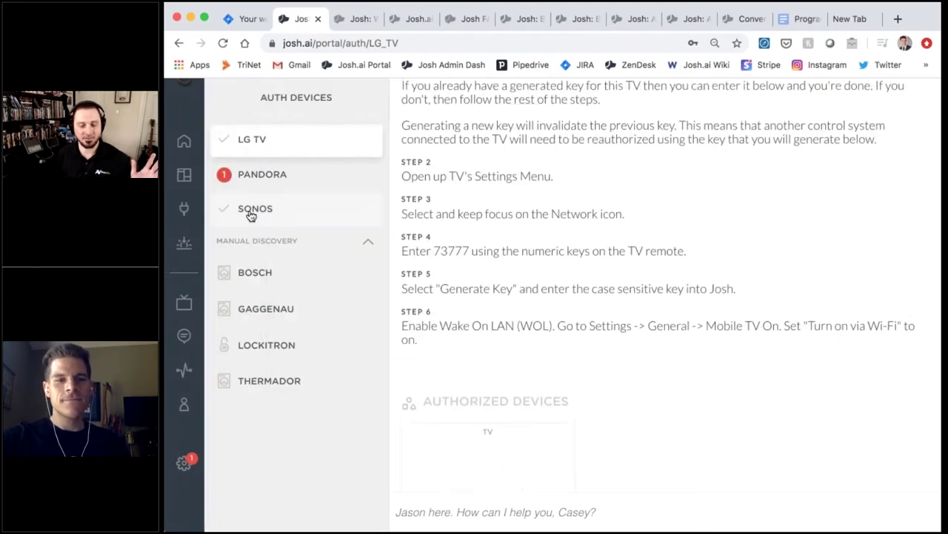
Step: Open the AV setup home and look through the AV network devices and their available actions
{"action": "left_click", "coordinate": [199, 309]}
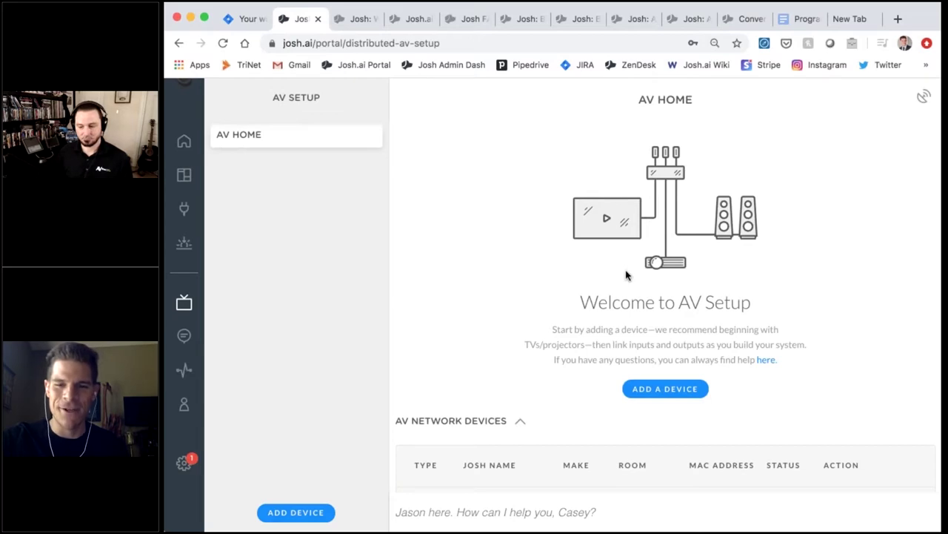
{"action": "scroll", "coordinate": [576, 275], "scroll_direction": "down", "scroll_amount": 4}
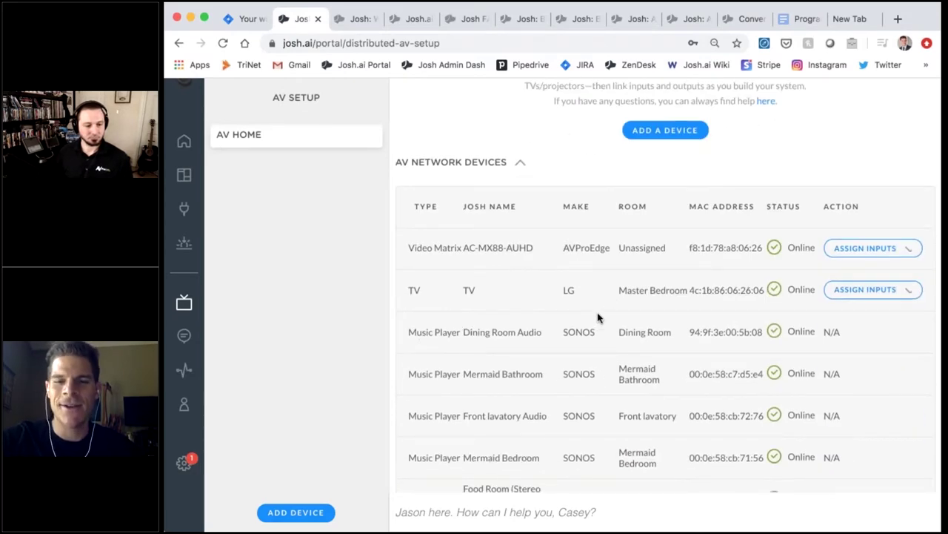
{"action": "scroll", "coordinate": [579, 318], "scroll_direction": "down", "scroll_amount": 1}
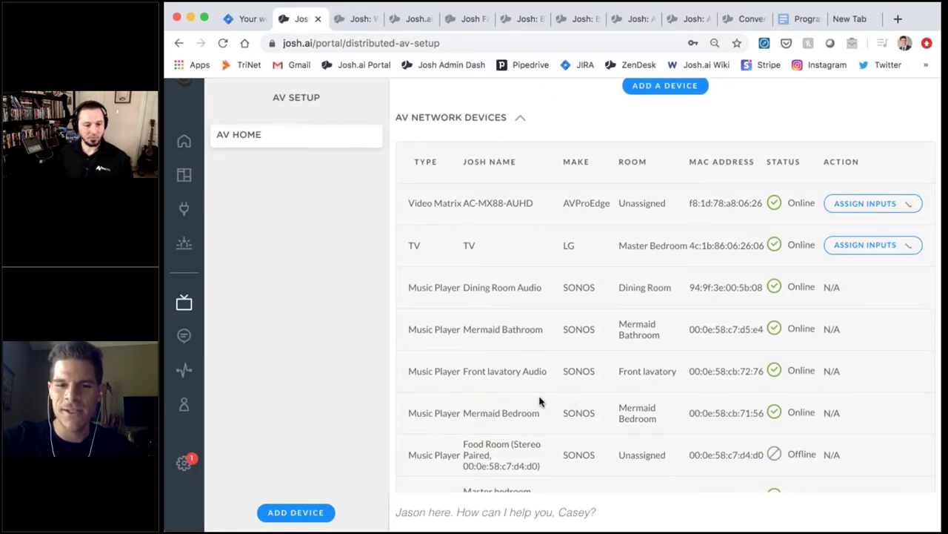
{"action": "scroll", "coordinate": [540, 398], "scroll_direction": "down", "scroll_amount": 1}
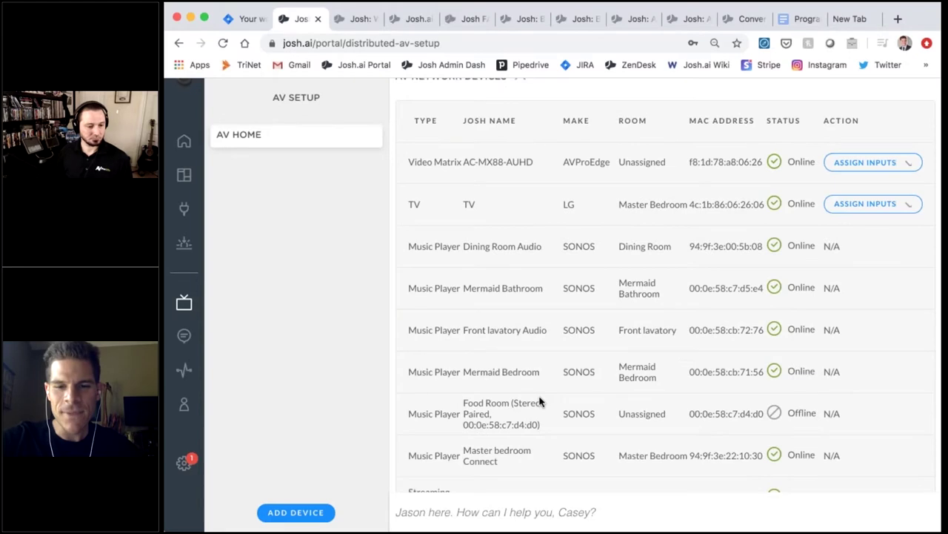
{"action": "scroll", "coordinate": [540, 401], "scroll_direction": "down", "scroll_amount": 2}
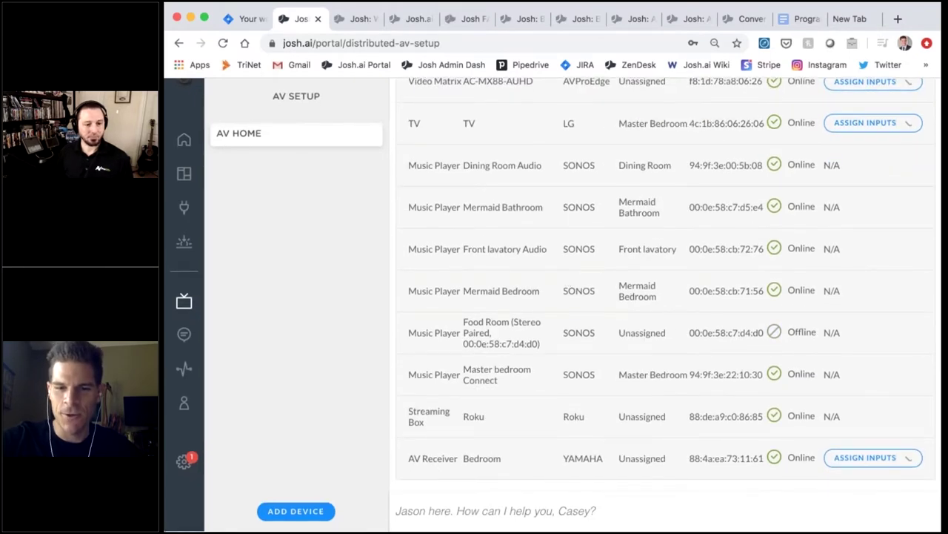
{"action": "scroll", "coordinate": [601, 450], "scroll_direction": "up", "scroll_amount": 4}
{"action": "scroll", "coordinate": [601, 450], "scroll_direction": "up", "scroll_amount": 1}
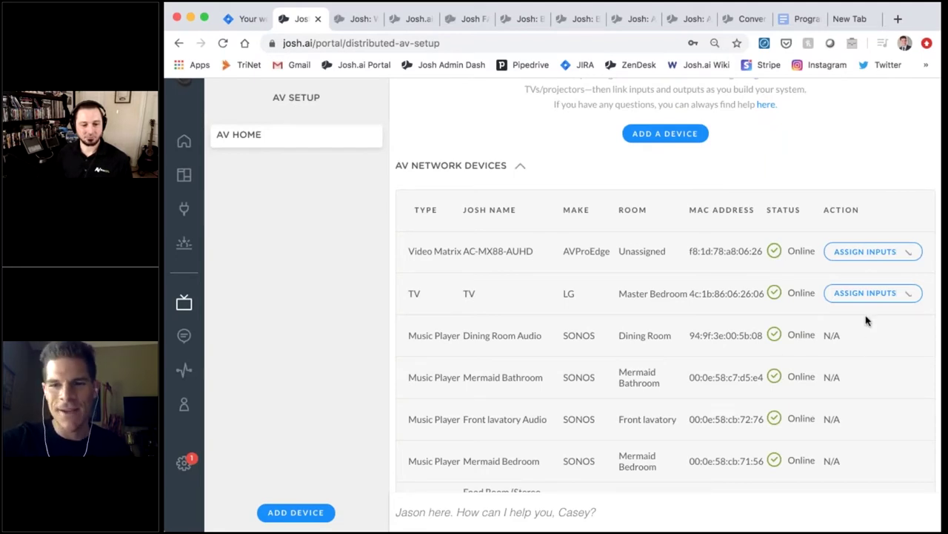
Step: Assign the Roku streaming device as the source for IN 1 on the AVProEdge AC-MX88-AUHD video matrix
{"action": "left_click", "coordinate": [880, 255]}
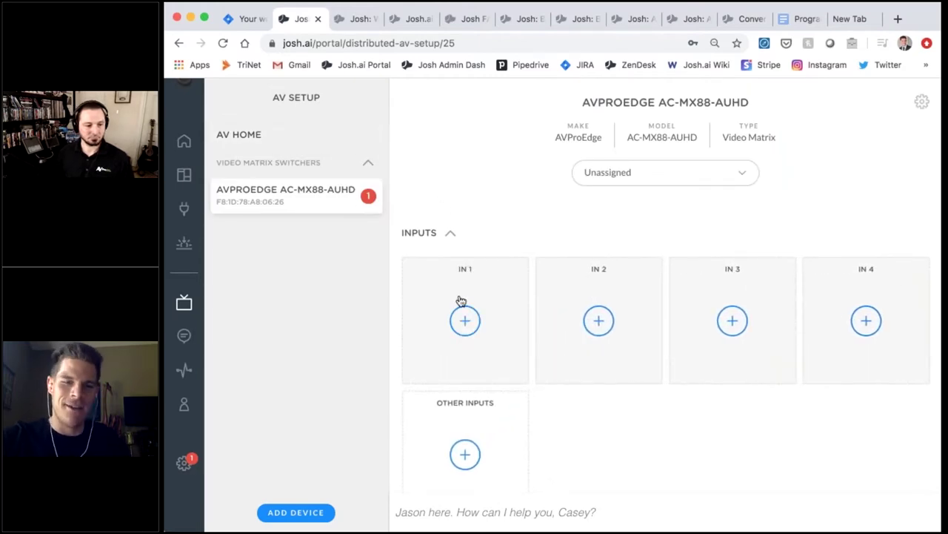
{"action": "left_click", "coordinate": [466, 319]}
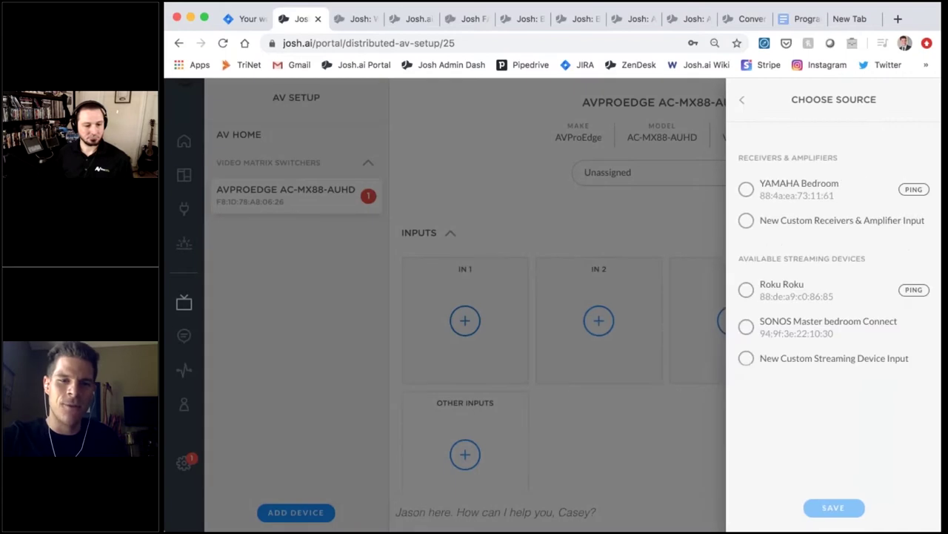
{"action": "left_click", "coordinate": [746, 290]}
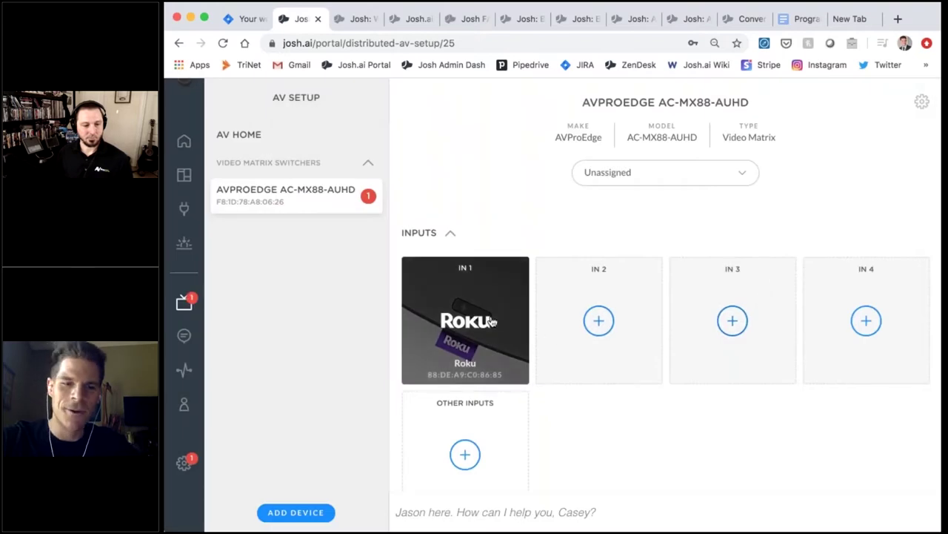
Step: Add a device alias to the IN 1 Roku, made of the owner's first name in possessive form followed by "Roku"
{"action": "left_click", "coordinate": [492, 331]}
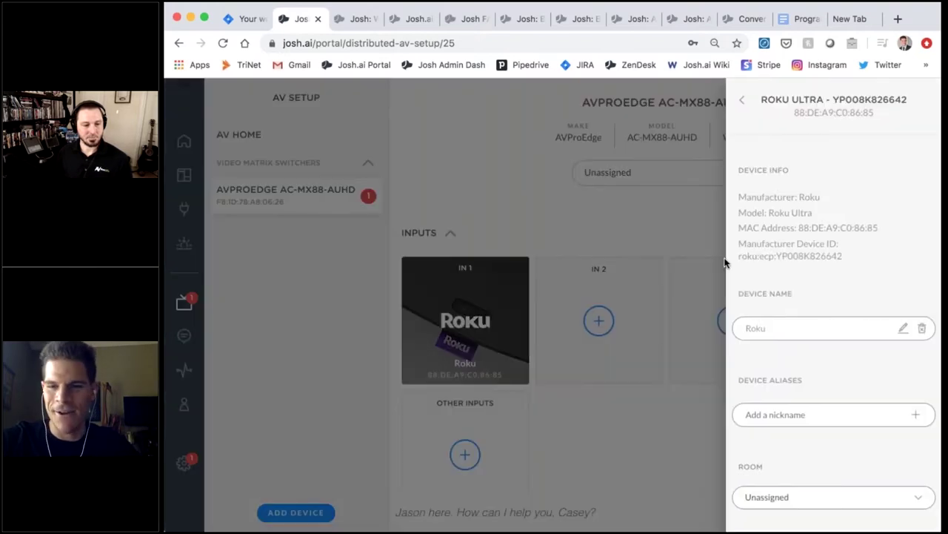
{"action": "scroll", "coordinate": [794, 278], "scroll_direction": "down", "scroll_amount": 2}
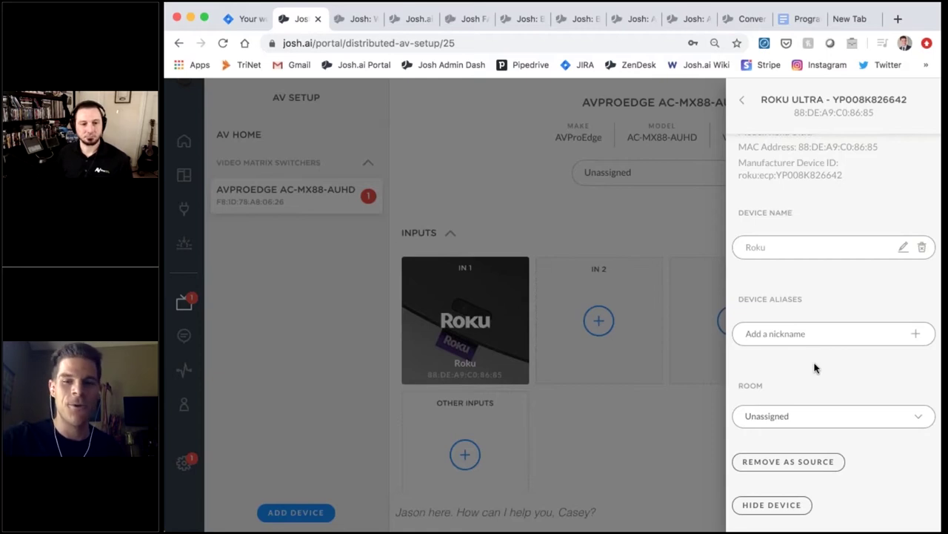
{"action": "left_click", "coordinate": [817, 335]}
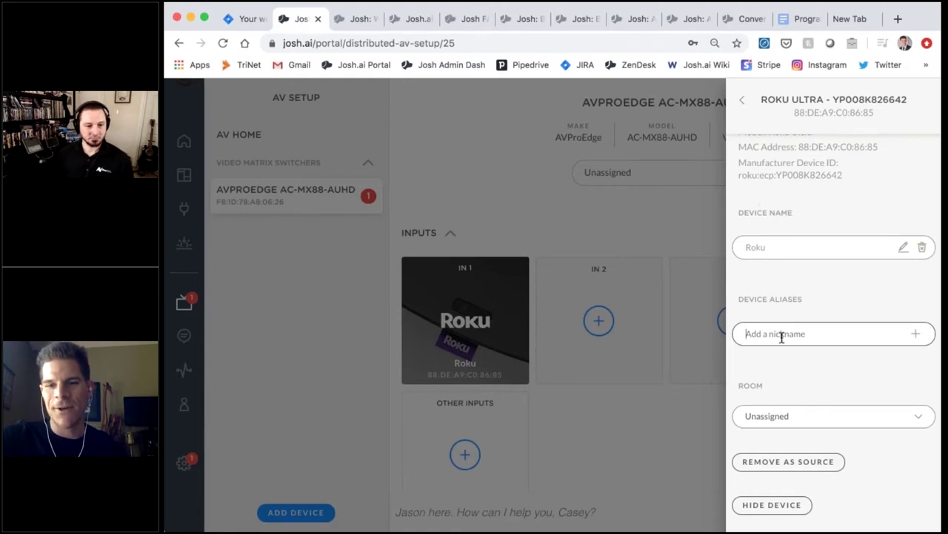
{"action": "type", "text": "Jason's "}
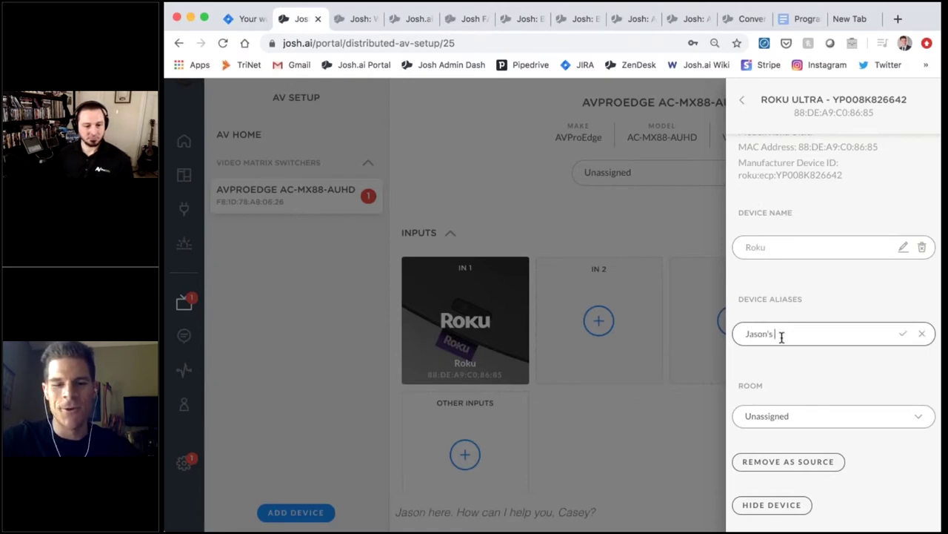
{"action": "type", "text": "Roku"}
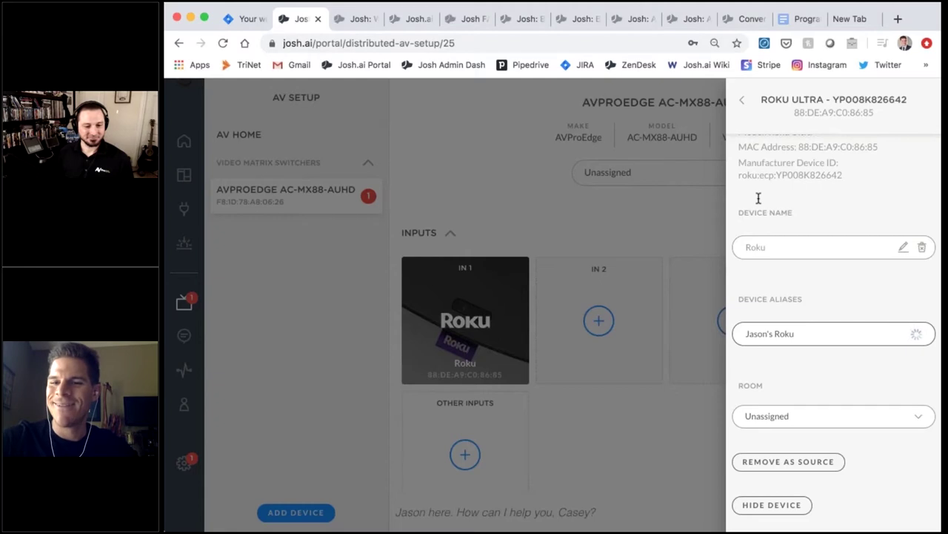
Step: Save the new device alias for the Roku and close its device settings
{"action": "key", "text": "Return"}
{"action": "left_click", "coordinate": [747, 104]}
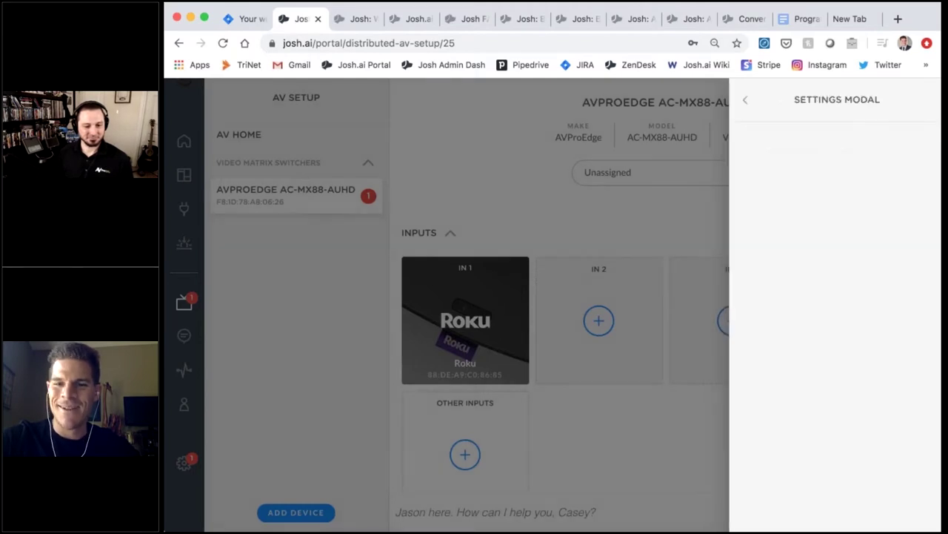
Step: Assign the YAMAHA Bedroom receiver as the output device for OUT 1 on the AVProEdge video matrix
{"action": "scroll", "coordinate": [603, 259], "scroll_direction": "down", "scroll_amount": 5}
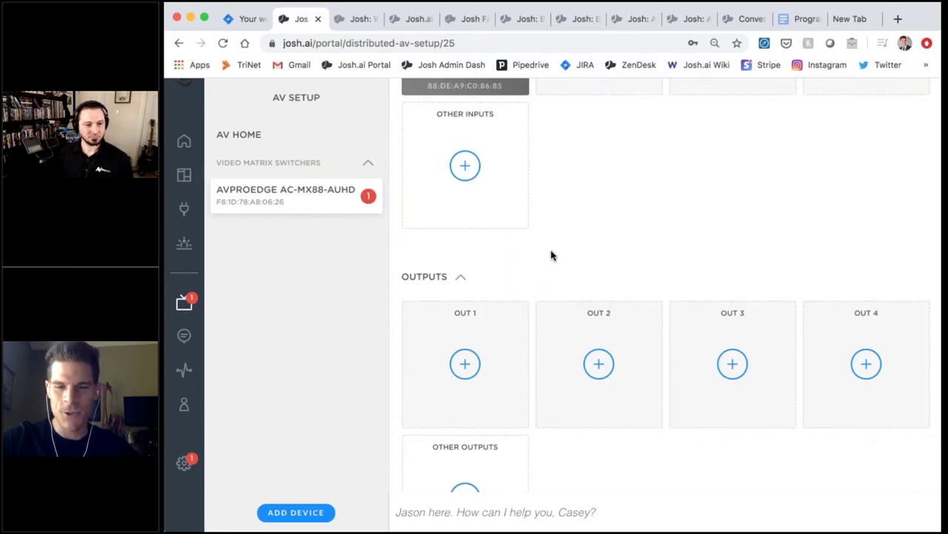
{"action": "left_click", "coordinate": [464, 364]}
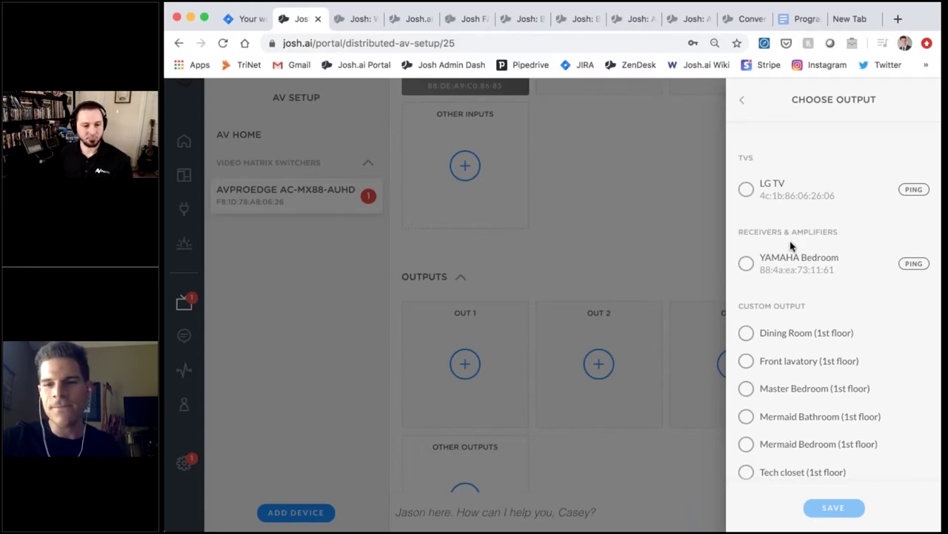
{"action": "left_click", "coordinate": [747, 264]}
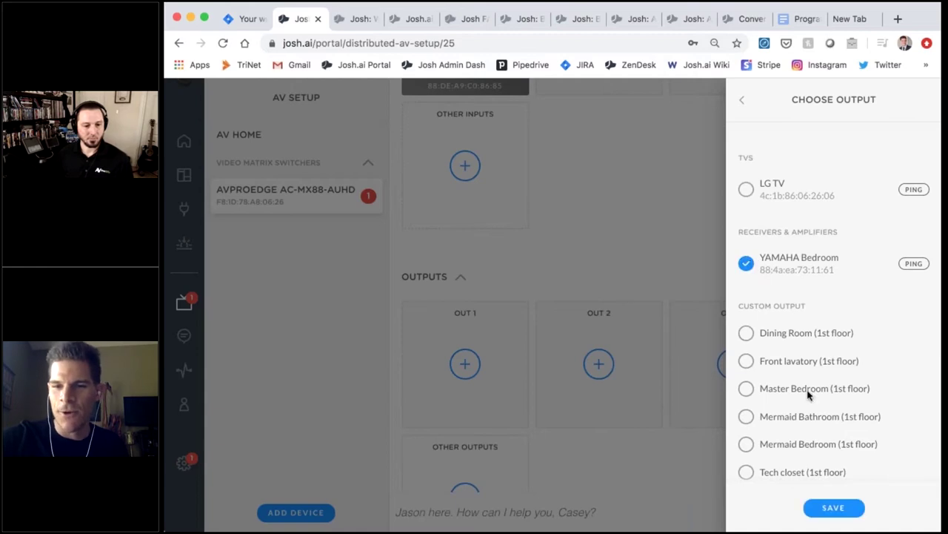
{"action": "left_click", "coordinate": [833, 508]}
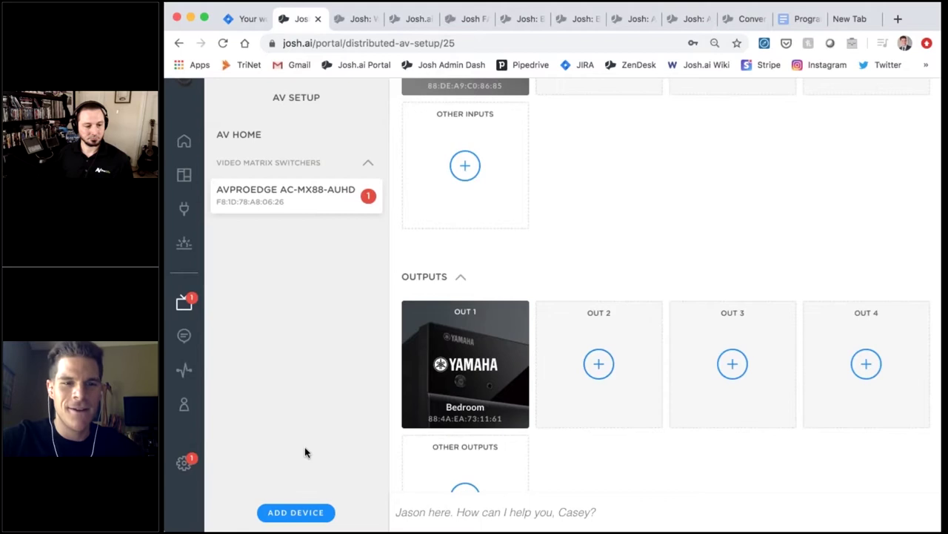
{"action": "scroll", "coordinate": [305, 452], "scroll_direction": "down", "scroll_amount": 1}
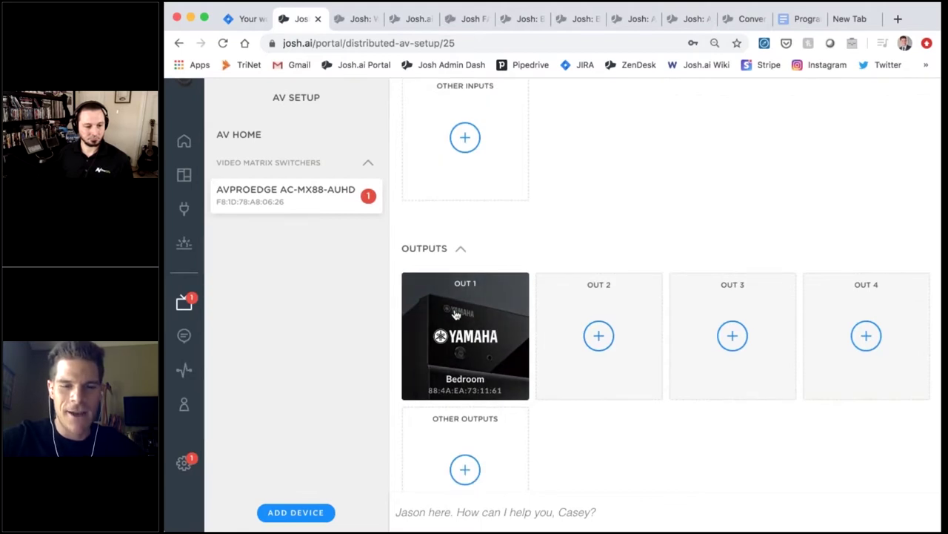
Step: From the AV network devices, open input assignment for the YAMAHA Bedroom receiver and set AVProEdge AC-MX88-AUHD as its HDMI1 source
{"action": "mouse_move", "coordinate": [203, 309]}
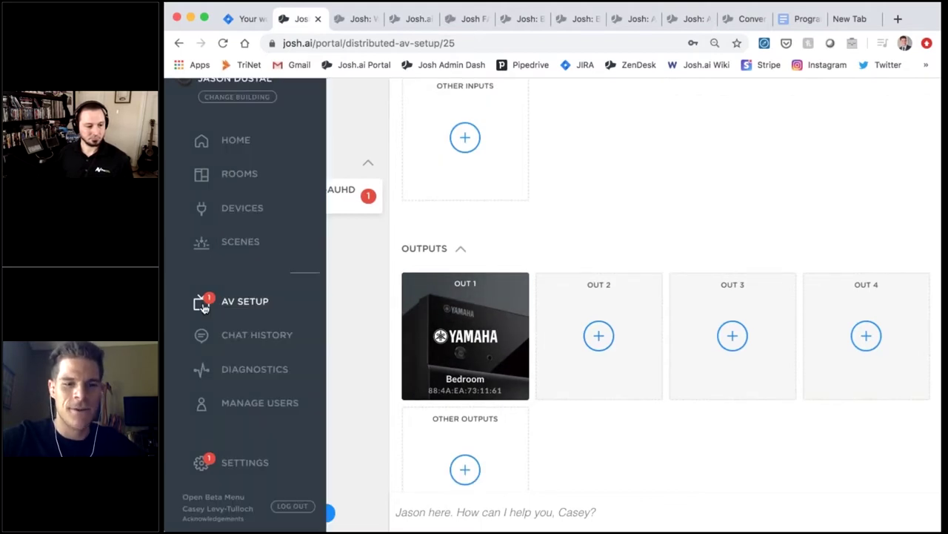
{"action": "left_click", "coordinate": [219, 309]}
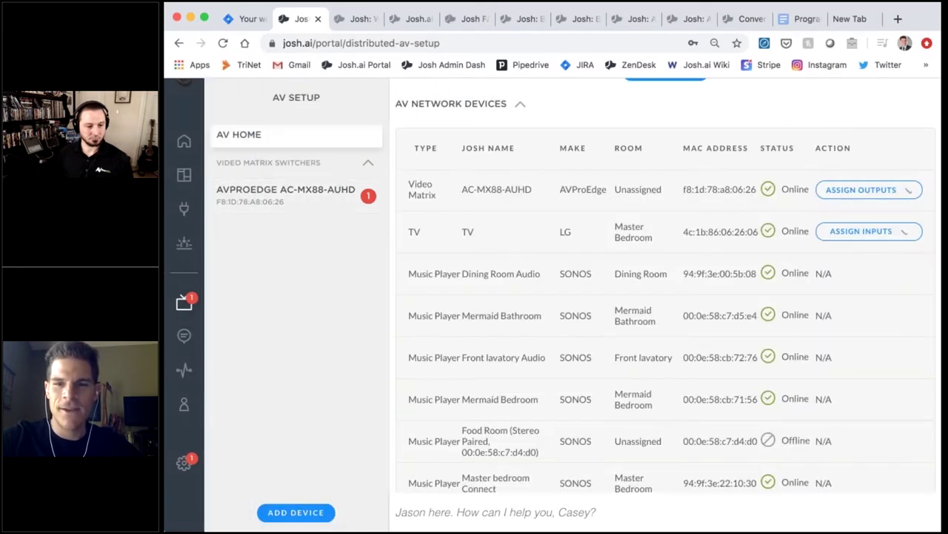
{"action": "scroll", "coordinate": [704, 267], "scroll_direction": "down", "scroll_amount": 3}
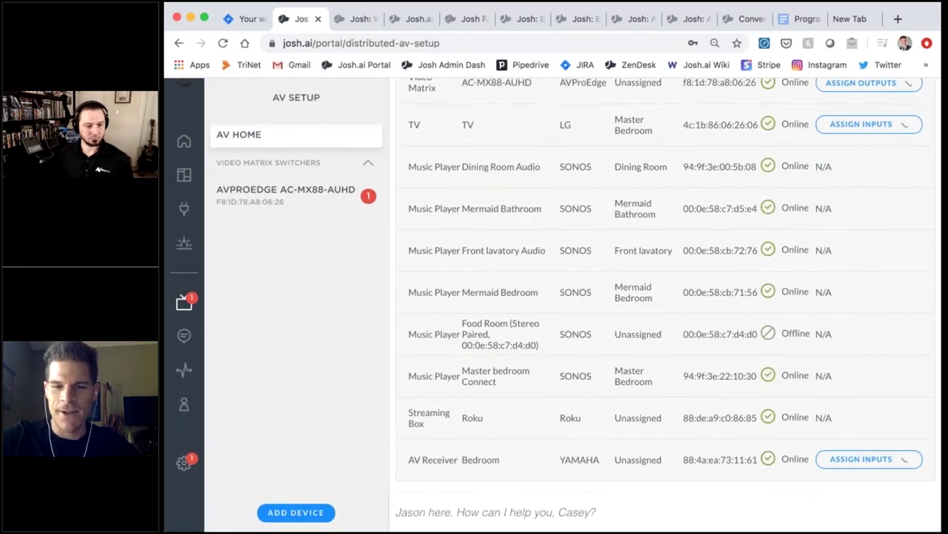
{"action": "left_click", "coordinate": [858, 461]}
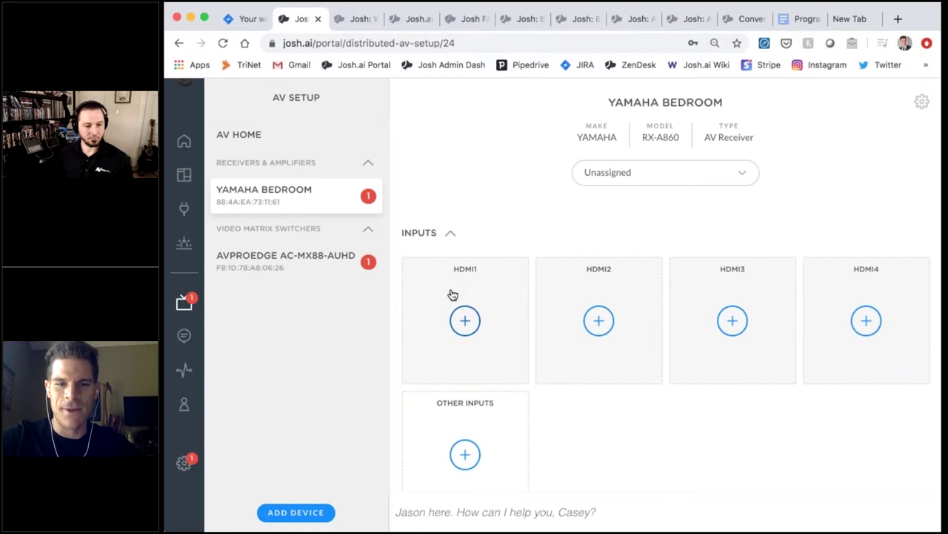
{"action": "scroll", "coordinate": [500, 385], "scroll_direction": "down", "scroll_amount": 2}
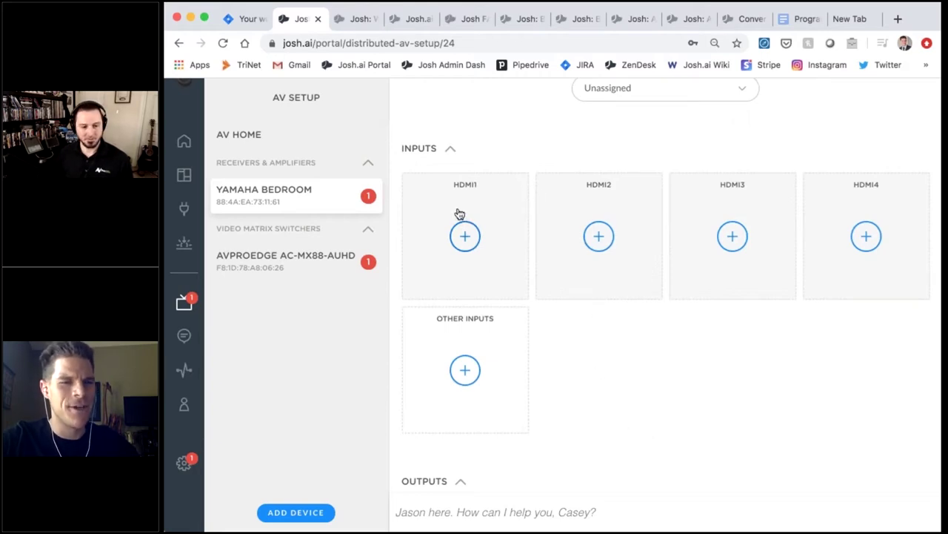
{"action": "left_click", "coordinate": [467, 230]}
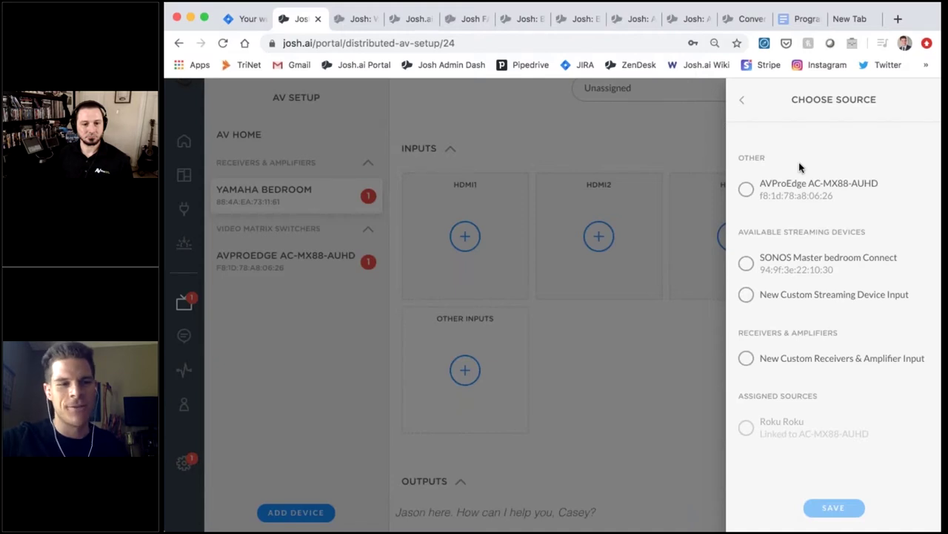
{"action": "left_click", "coordinate": [746, 189]}
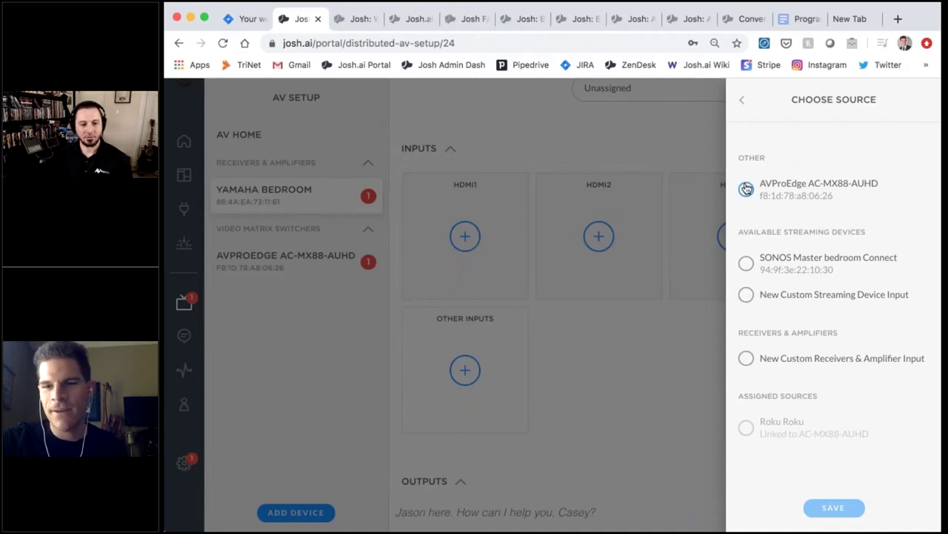
{"action": "left_click", "coordinate": [833, 506]}
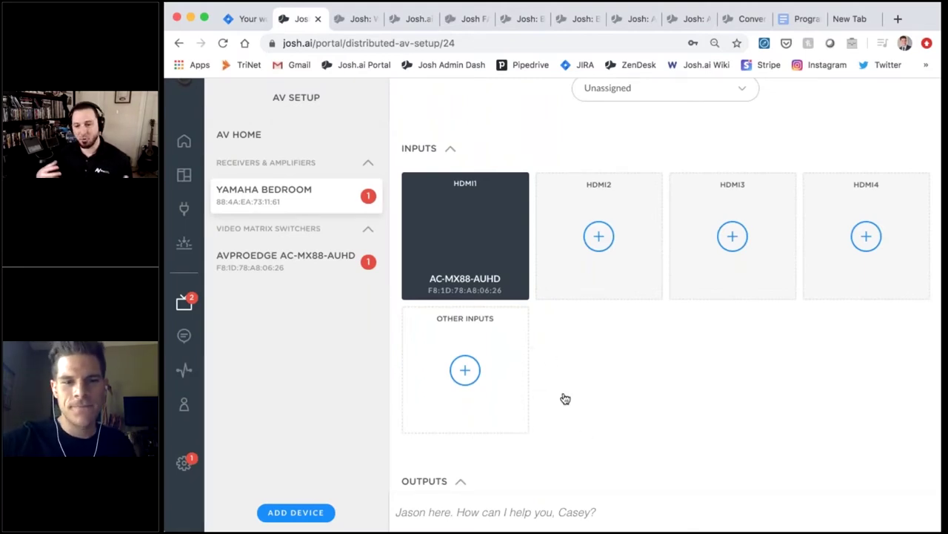
Step: Add the AV2 input to the YAMAHA Bedroom receiver with SONOS Master bedroom Connect as its source
{"action": "scroll", "coordinate": [561, 396], "scroll_direction": "down", "scroll_amount": 2}
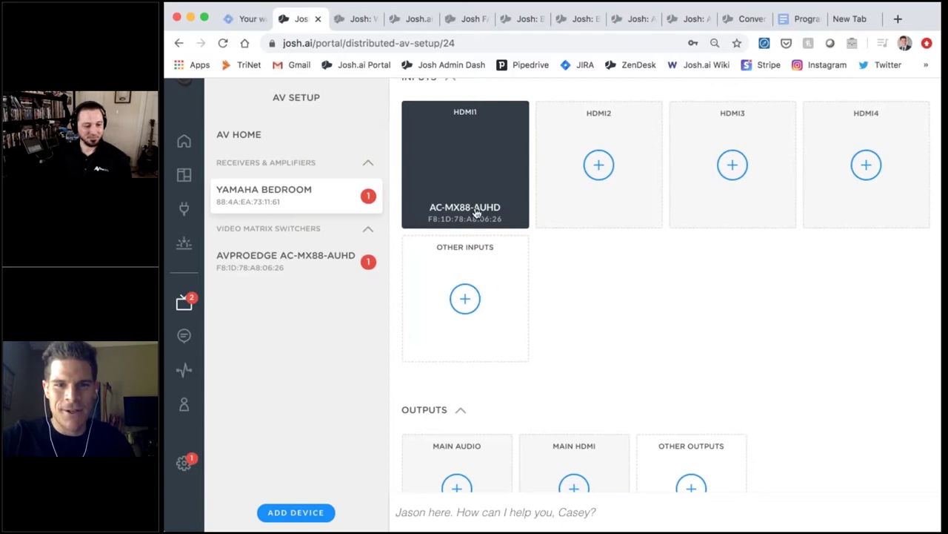
{"action": "scroll", "coordinate": [482, 289], "scroll_direction": "up", "scroll_amount": 1}
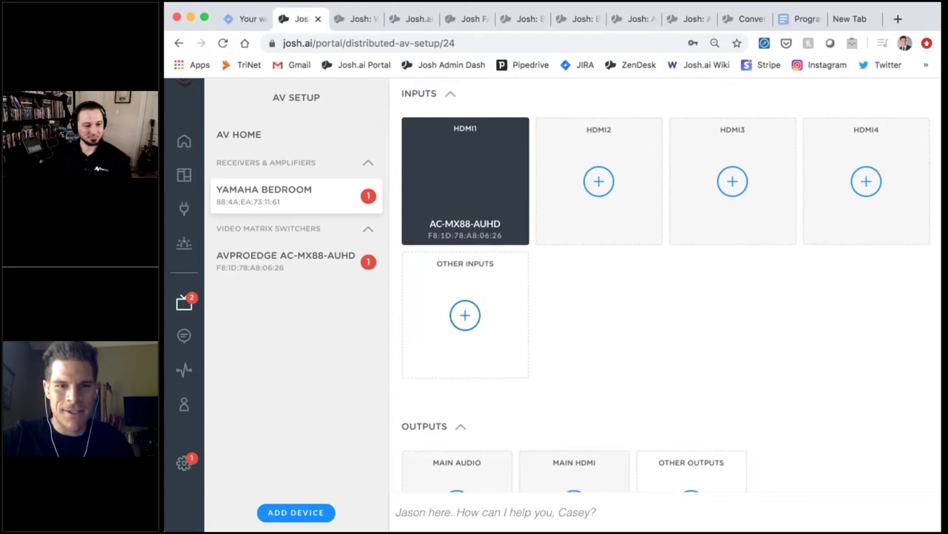
{"action": "scroll", "coordinate": [543, 292], "scroll_direction": "down", "scroll_amount": 2}
{"action": "left_click", "coordinate": [465, 281]}
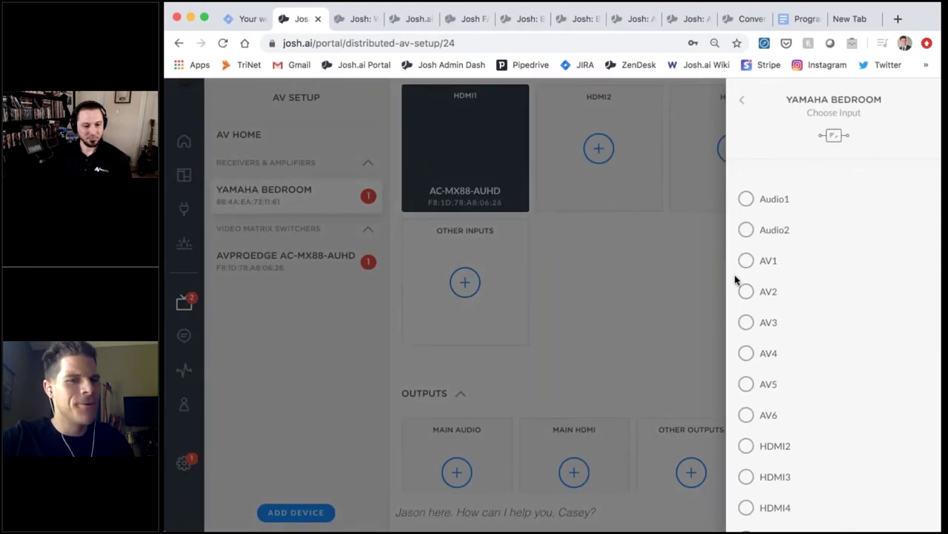
{"action": "mouse_move", "coordinate": [746, 293]}
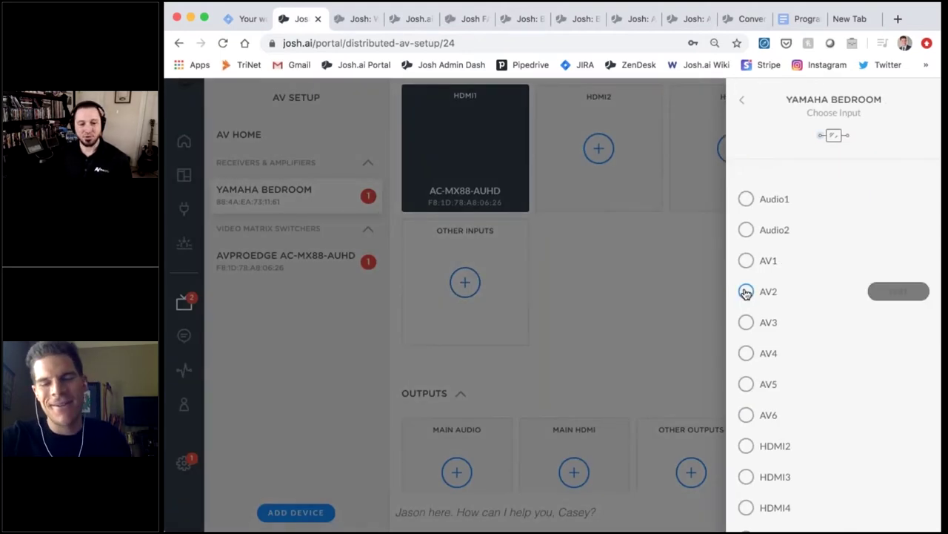
{"action": "left_click", "coordinate": [746, 293]}
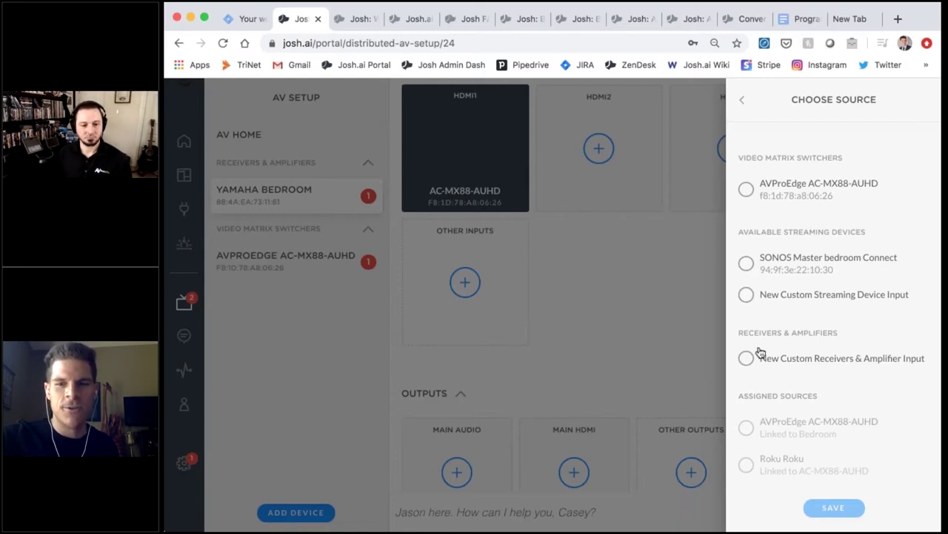
{"action": "left_click", "coordinate": [746, 265]}
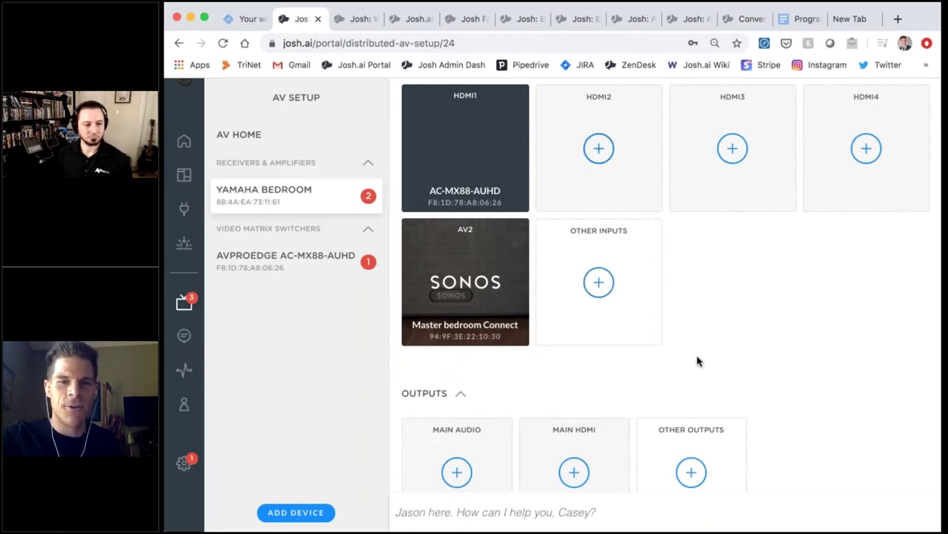
Step: Assign the LG TV to the Main HDMI output of the YAMAHA Bedroom receiver
{"action": "scroll", "coordinate": [700, 362], "scroll_direction": "up", "scroll_amount": 1}
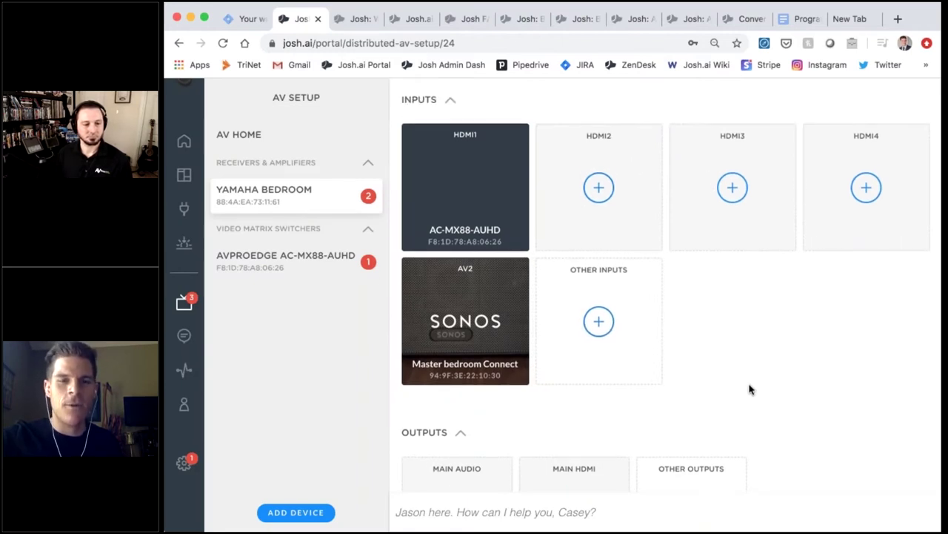
{"action": "scroll", "coordinate": [750, 390], "scroll_direction": "down", "scroll_amount": 2}
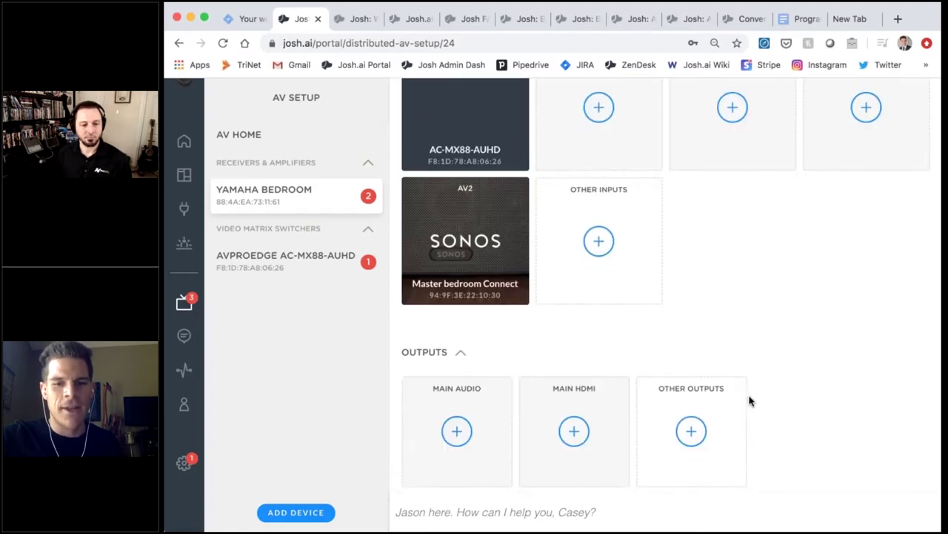
{"action": "left_click", "coordinate": [573, 432]}
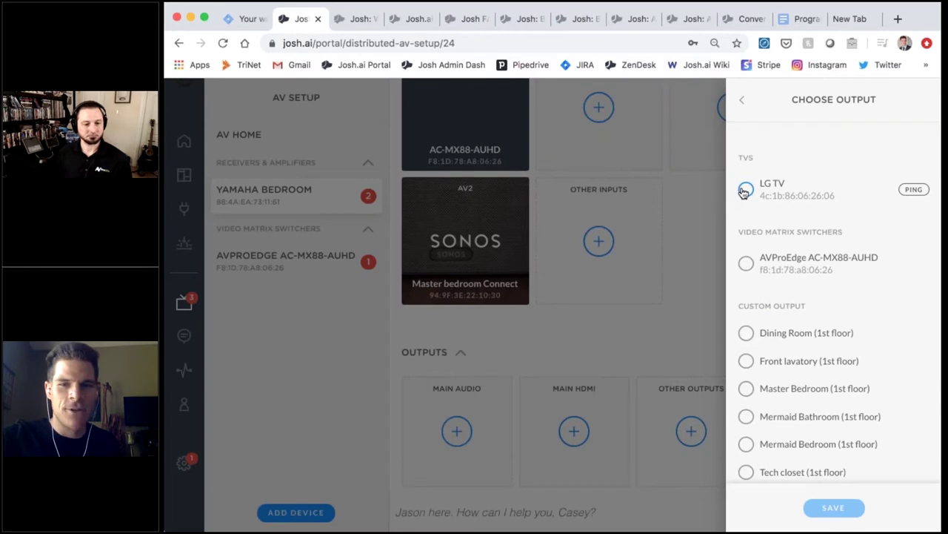
{"action": "left_click", "coordinate": [745, 191]}
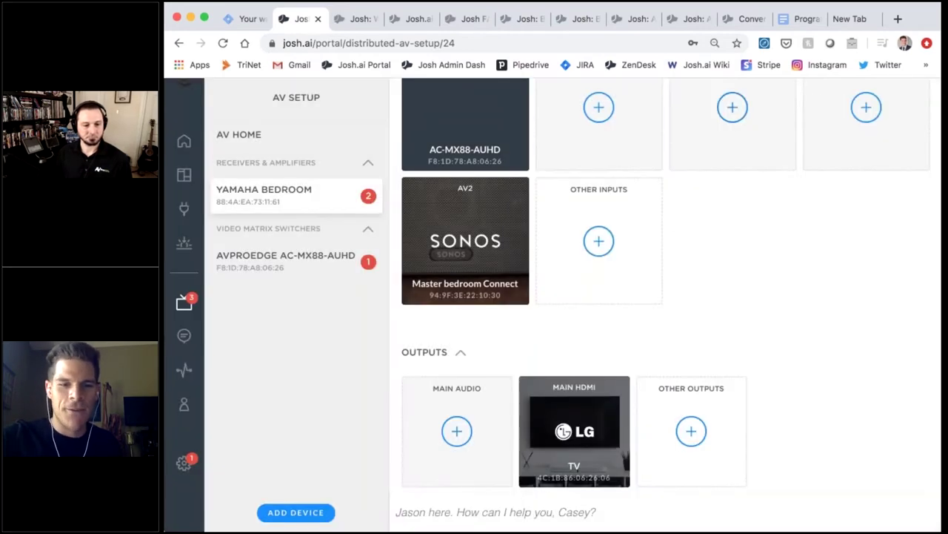
Step: Assign the Master Bedroom (1st floor) custom output to the Main Audio output of the YAMAHA Bedroom receiver
{"action": "left_click", "coordinate": [574, 431]}
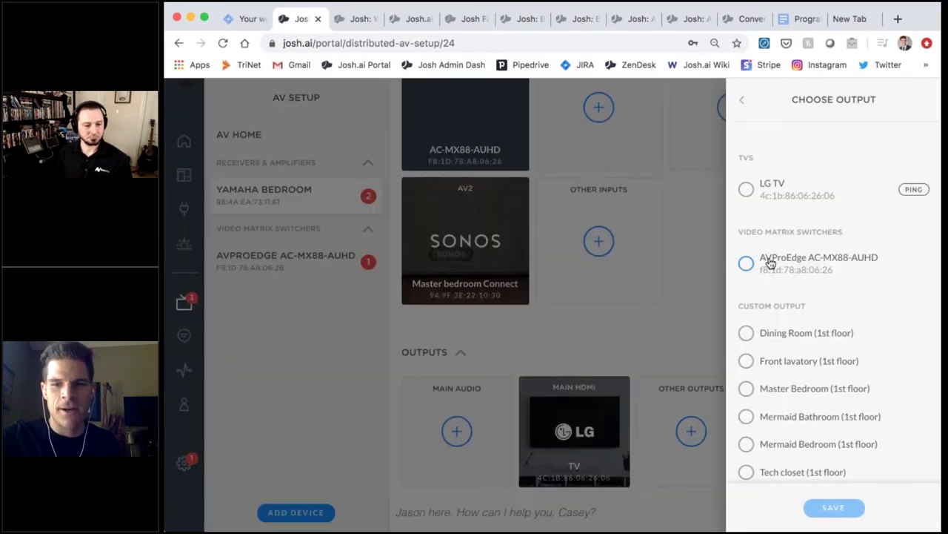
{"action": "scroll", "coordinate": [771, 263], "scroll_direction": "down", "scroll_amount": 1}
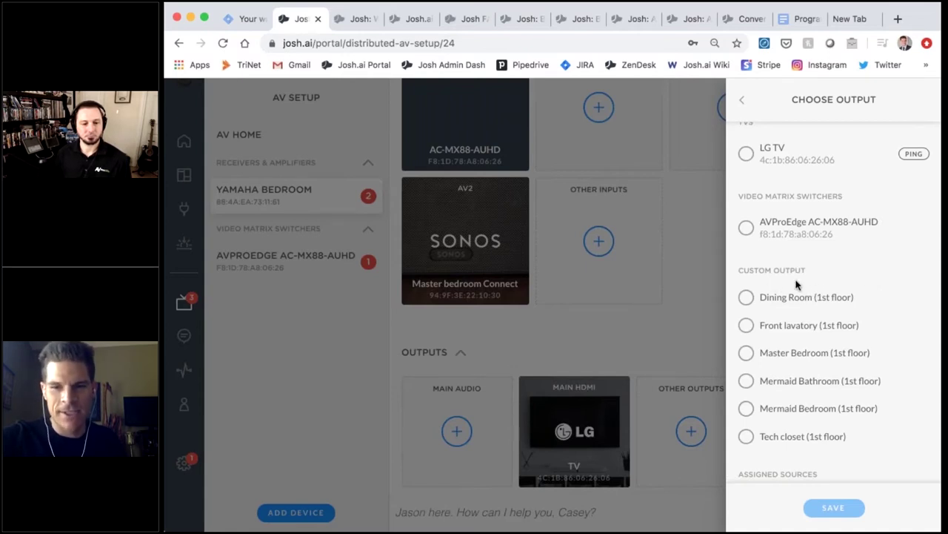
{"action": "left_click", "coordinate": [745, 353]}
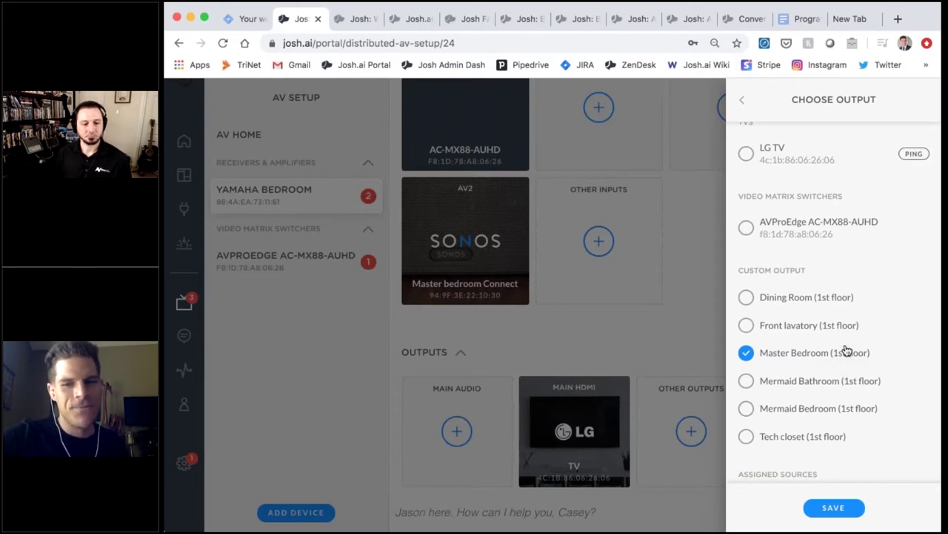
{"action": "scroll", "coordinate": [846, 351], "scroll_direction": "down", "scroll_amount": 2}
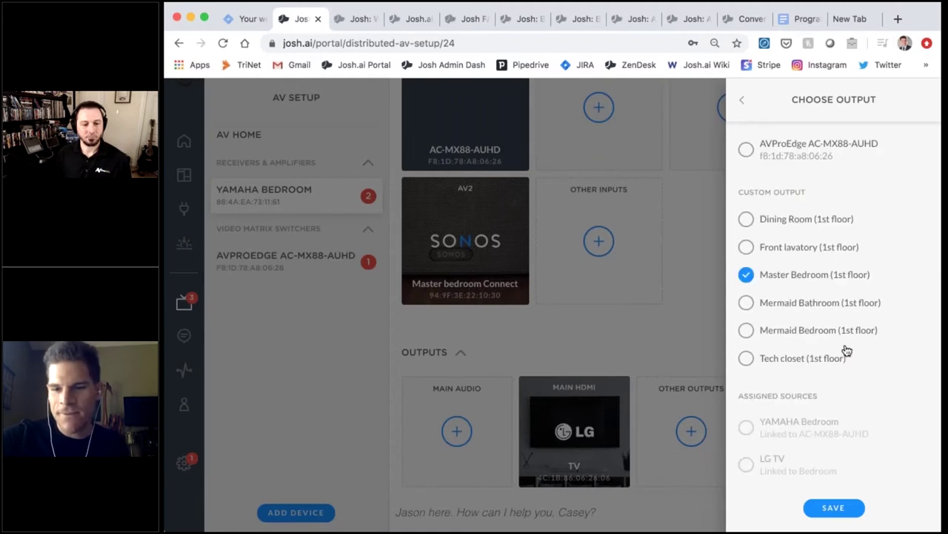
{"action": "left_click", "coordinate": [834, 509]}
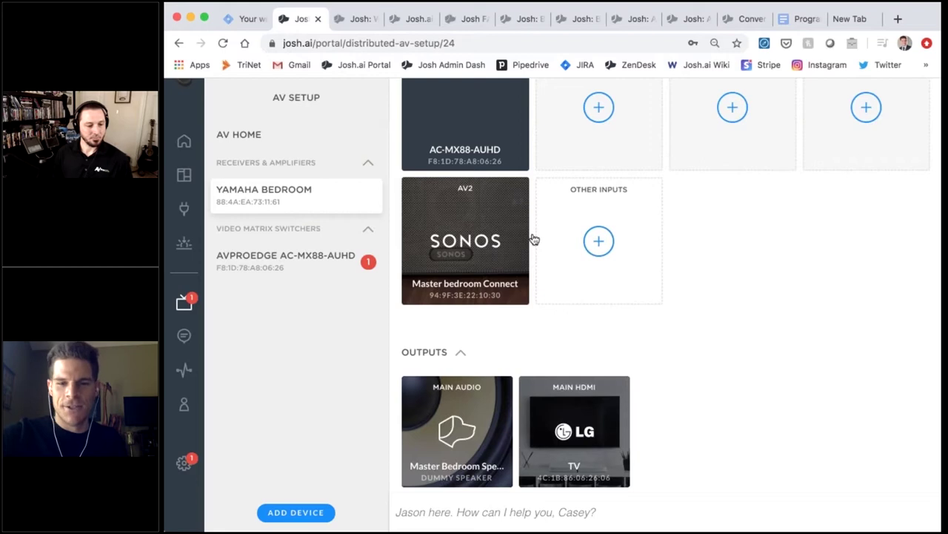
Step: Assign the YAMAHA Bedroom receiver as the LG TV's HDMI 2 source and set the TV's audio output to use receiver speakers
{"action": "left_click", "coordinate": [339, 142]}
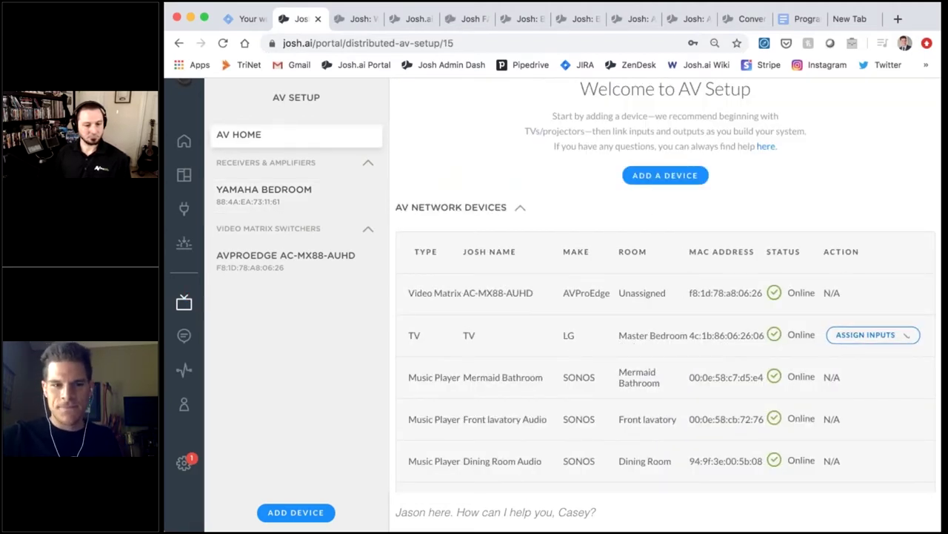
{"action": "left_click", "coordinate": [529, 333]}
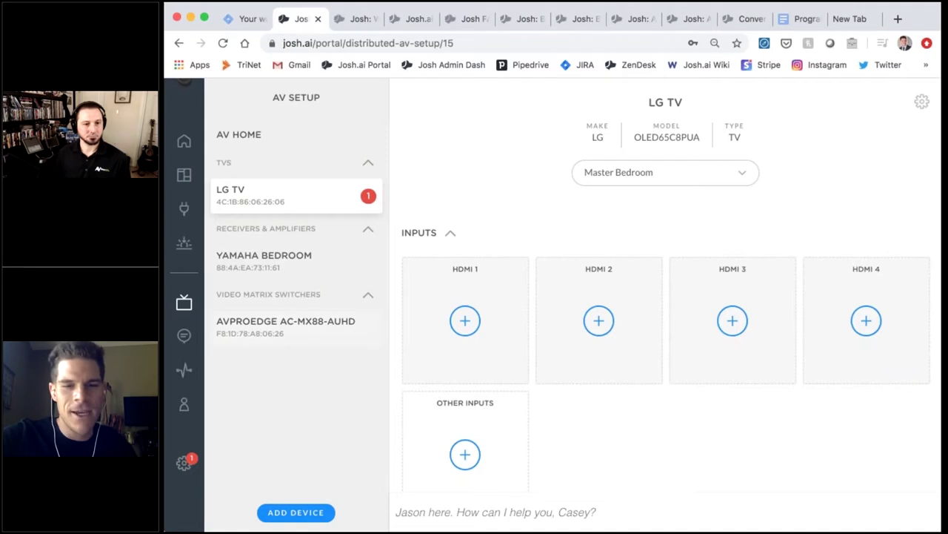
{"action": "scroll", "coordinate": [563, 238], "scroll_direction": "down", "scroll_amount": 2}
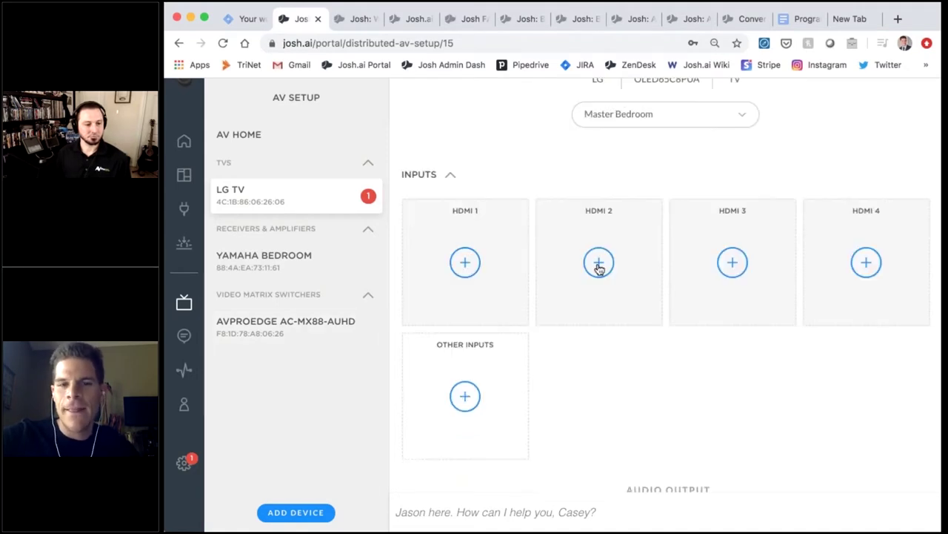
{"action": "left_click", "coordinate": [599, 263]}
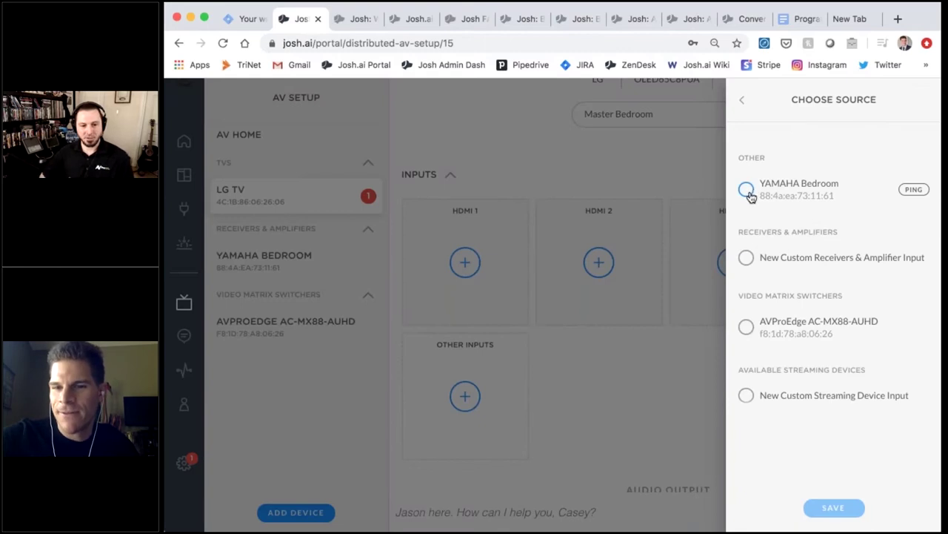
{"action": "left_click", "coordinate": [750, 194]}
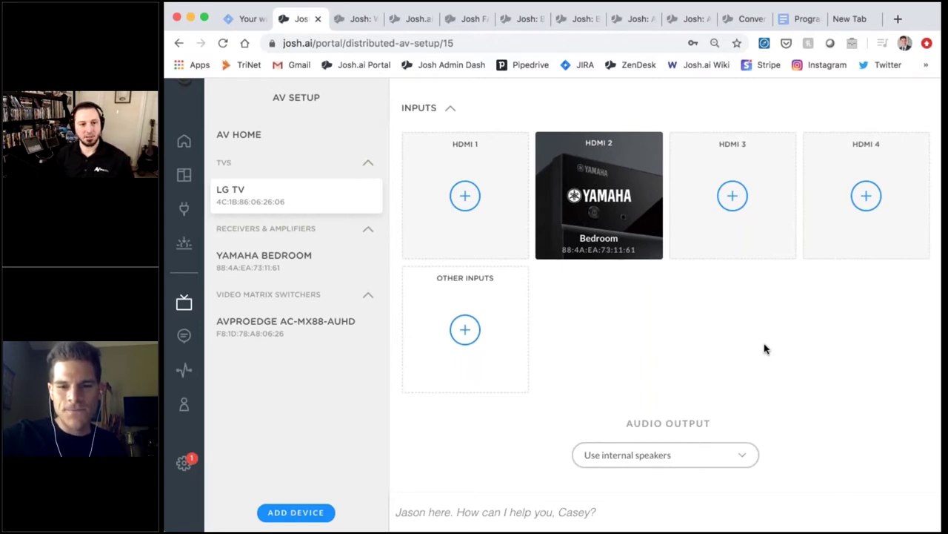
{"action": "left_click", "coordinate": [731, 466]}
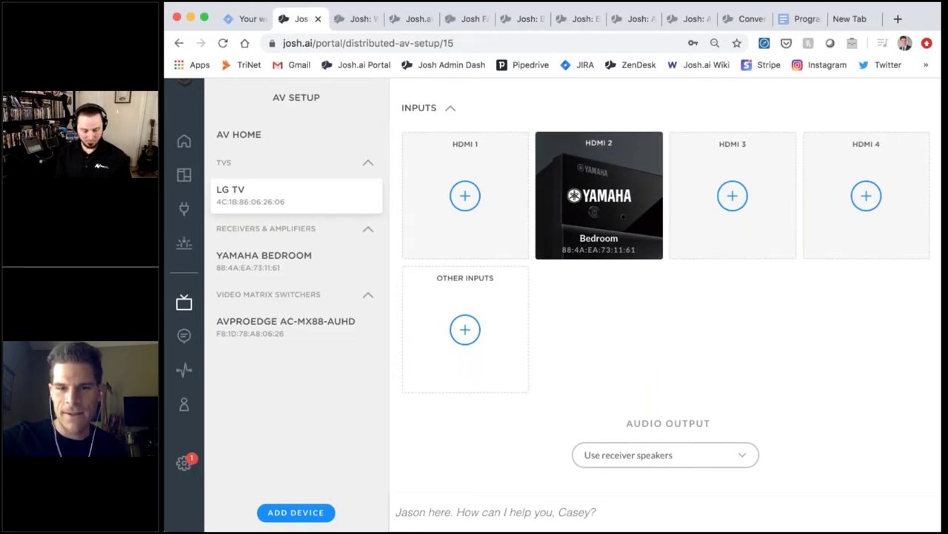
Step: Open the Master Bedroom room page and check the device settings of the Master Bedroom Speaker
{"action": "scroll", "coordinate": [599, 223], "scroll_direction": "up", "scroll_amount": 3}
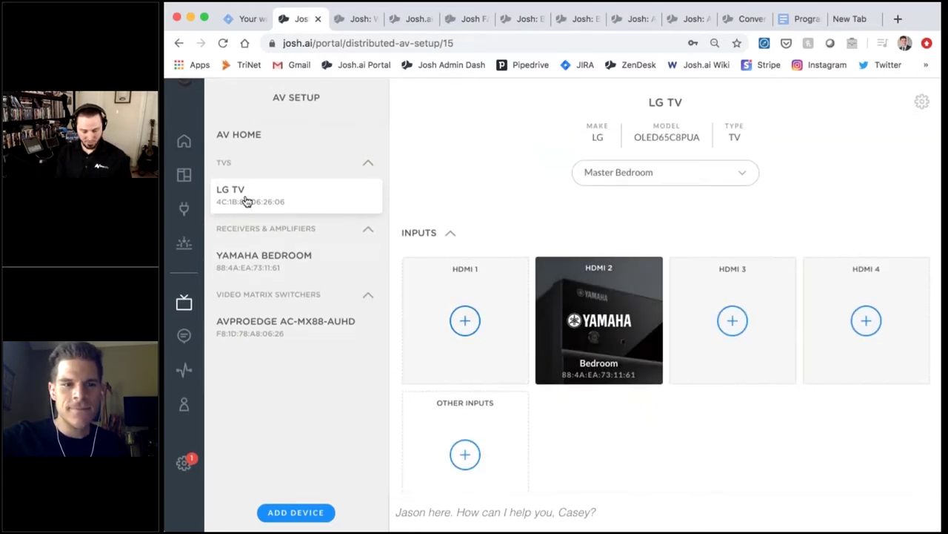
{"action": "mouse_move", "coordinate": [208, 211]}
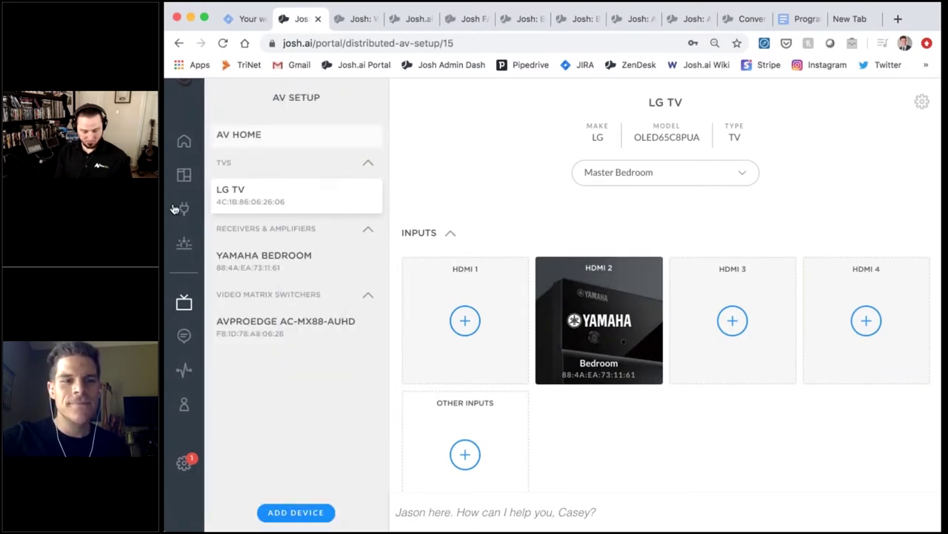
{"action": "mouse_move", "coordinate": [210, 189]}
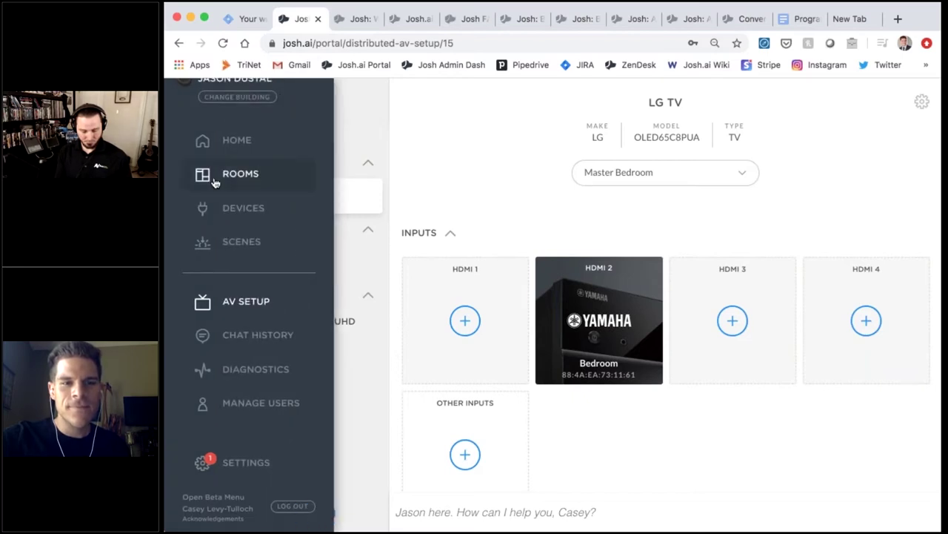
{"action": "left_click", "coordinate": [214, 182]}
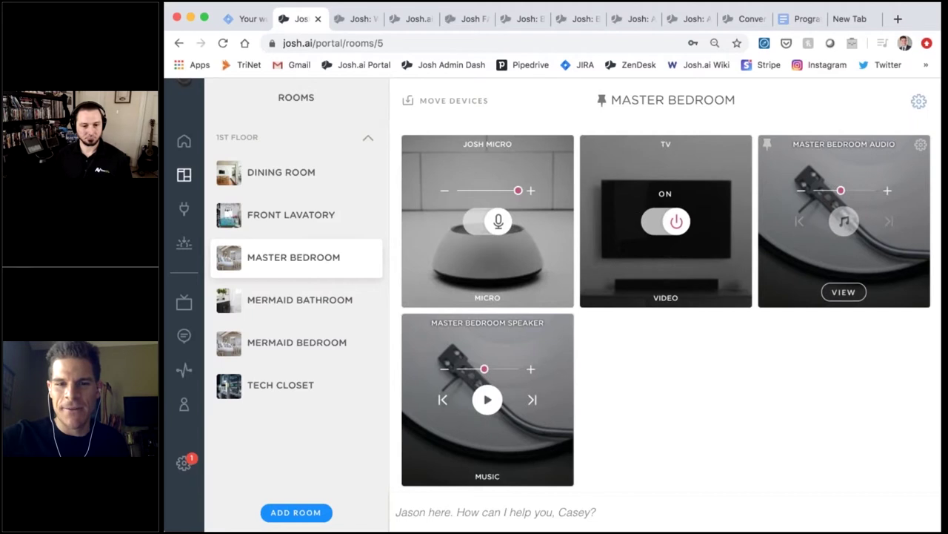
{"action": "mouse_move", "coordinate": [566, 329]}
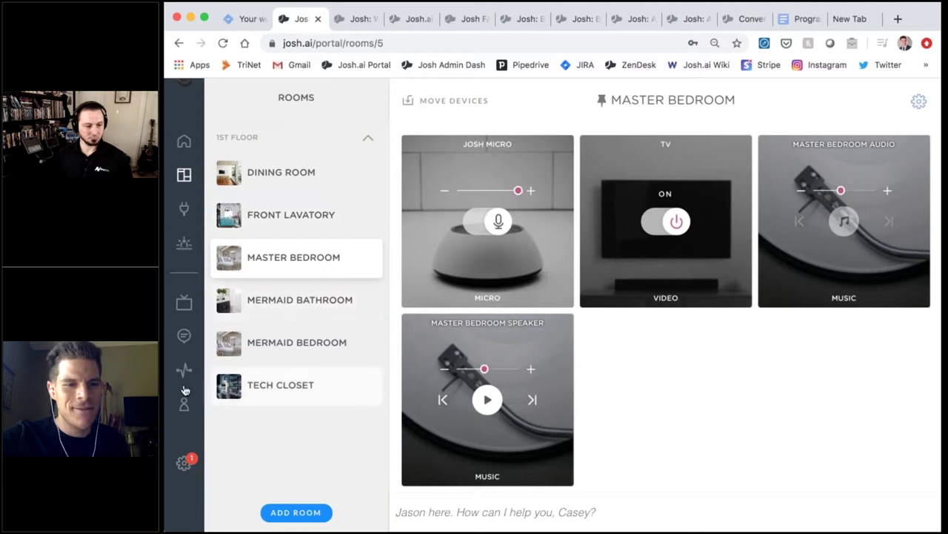
{"action": "mouse_move", "coordinate": [183, 370]}
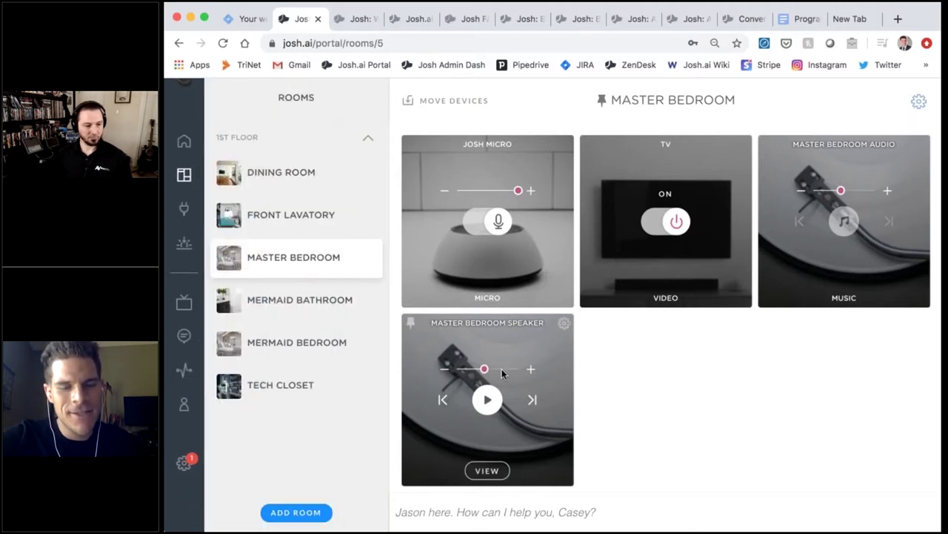
{"action": "left_click", "coordinate": [564, 323]}
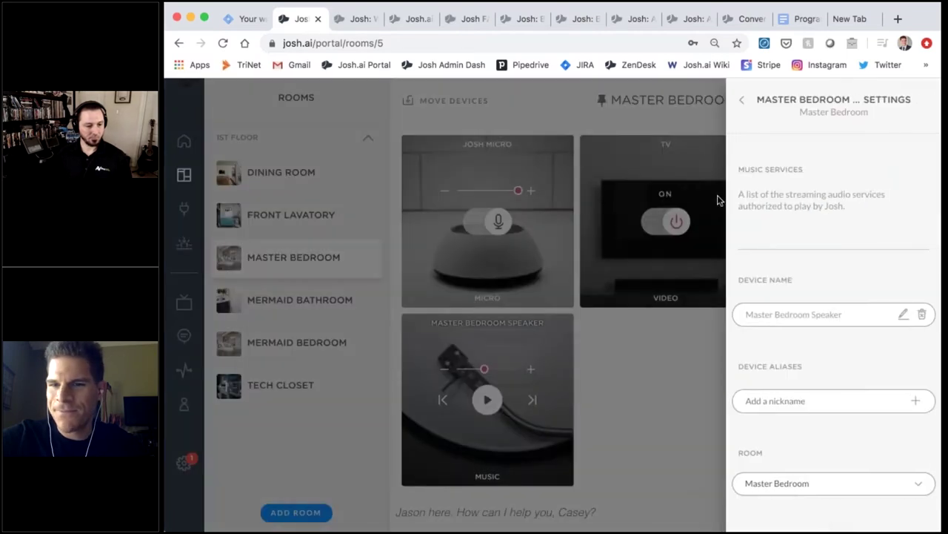
{"action": "left_click", "coordinate": [743, 99]}
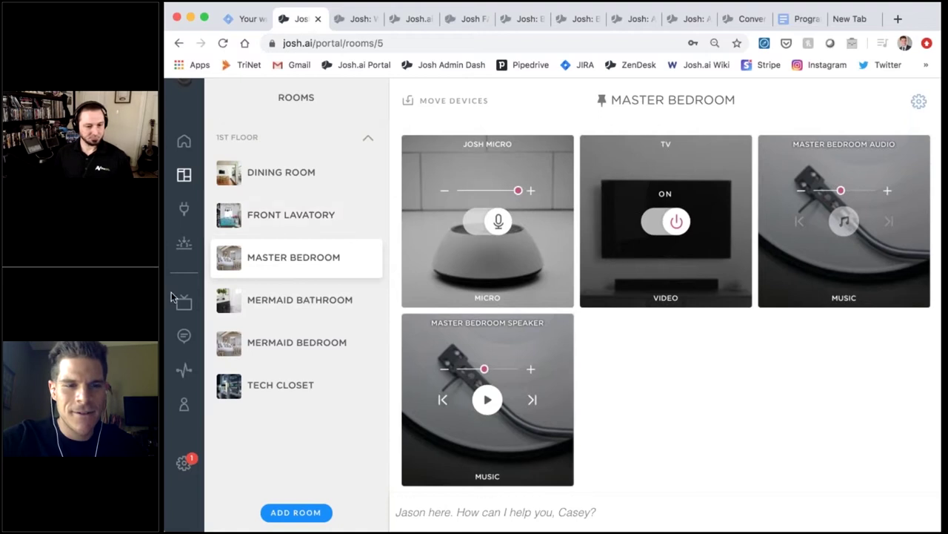
Step: Open the system diagnostics and examine the device table for each device's room, status and offline reason
{"action": "mouse_move", "coordinate": [185, 404]}
{"action": "left_click", "coordinate": [222, 384]}
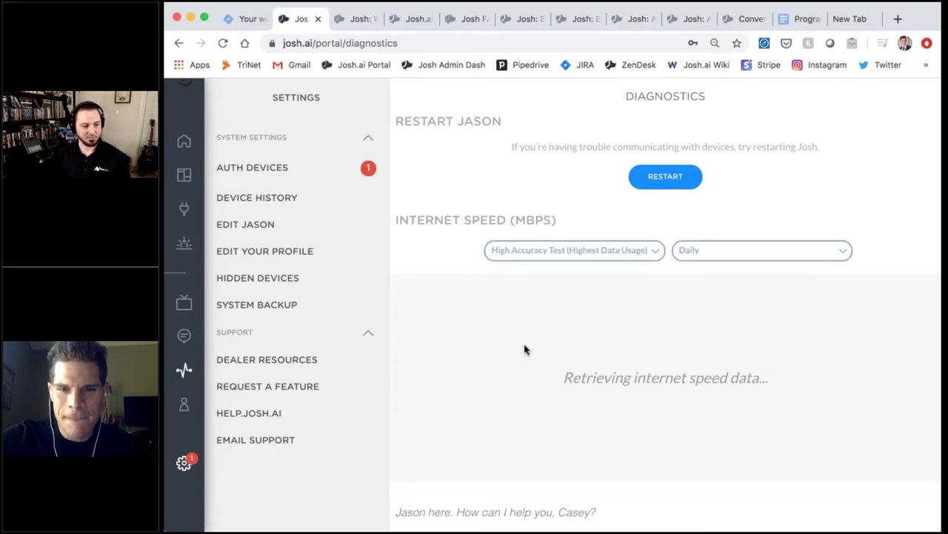
{"action": "scroll", "coordinate": [525, 350], "scroll_direction": "down", "scroll_amount": 6}
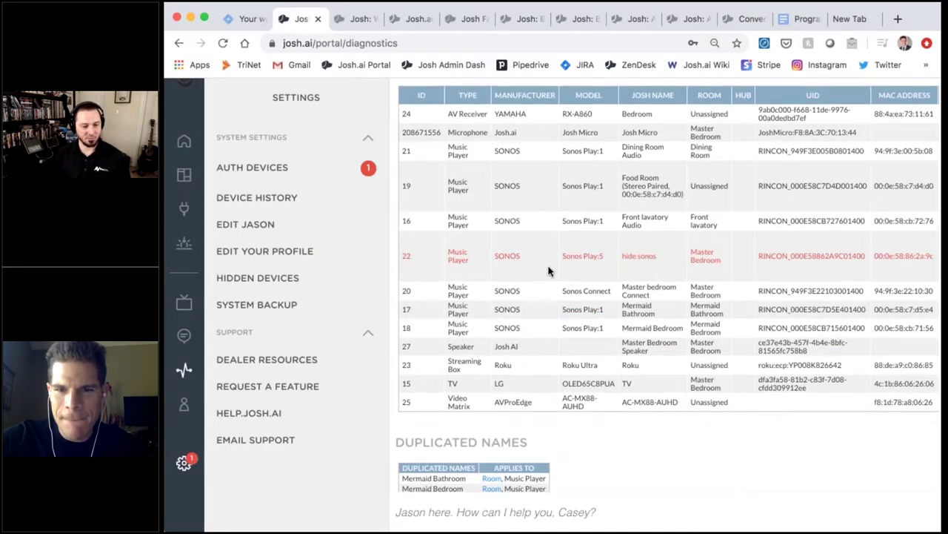
{"action": "scroll", "coordinate": [554, 273], "scroll_direction": "right", "scroll_amount": 2}
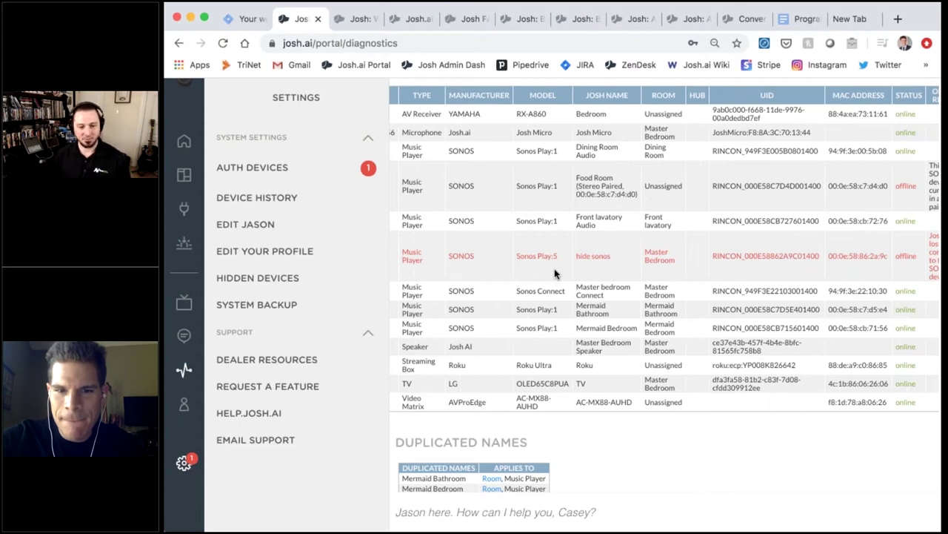
{"action": "scroll", "coordinate": [554, 271], "scroll_direction": "right", "scroll_amount": 2}
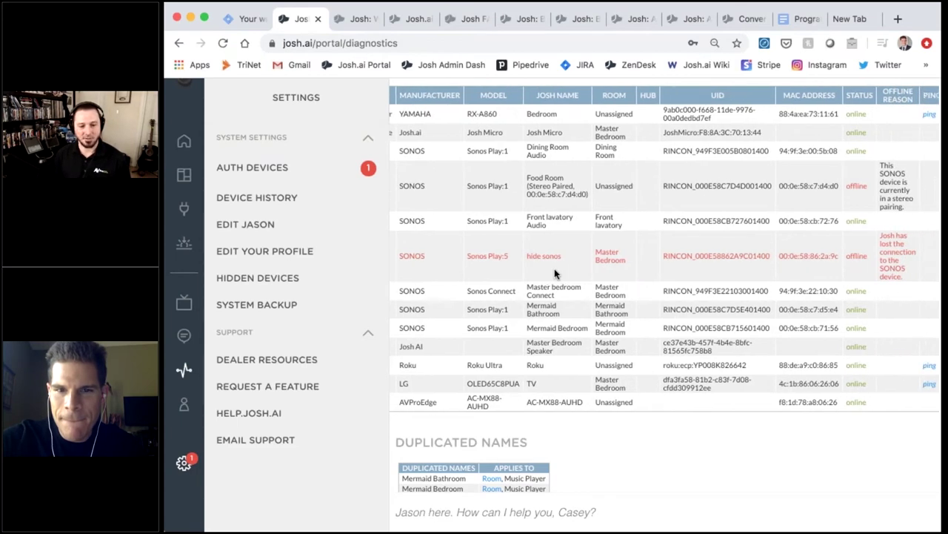
{"action": "scroll", "coordinate": [554, 268], "scroll_direction": "left", "scroll_amount": 3}
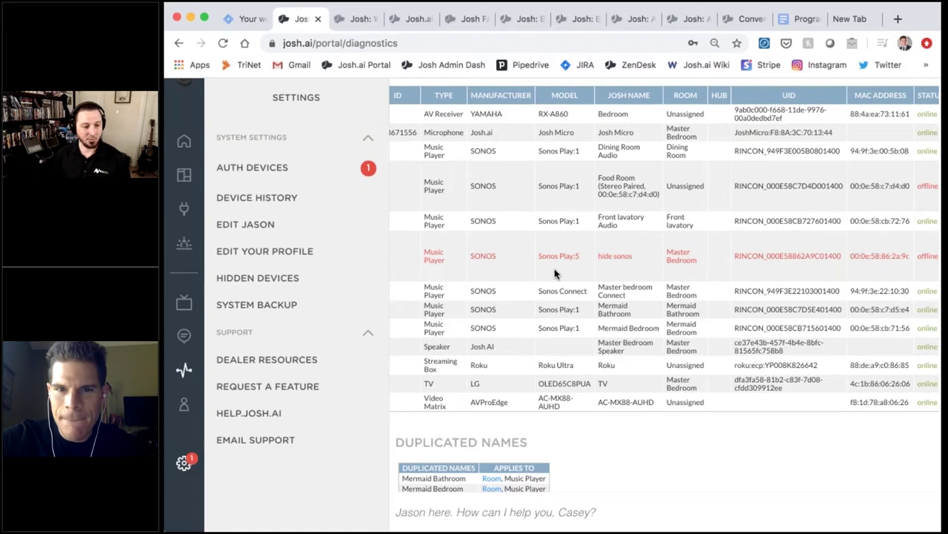
Step: Open the system settings and view the list of hidden devices
{"action": "mouse_move", "coordinate": [194, 404]}
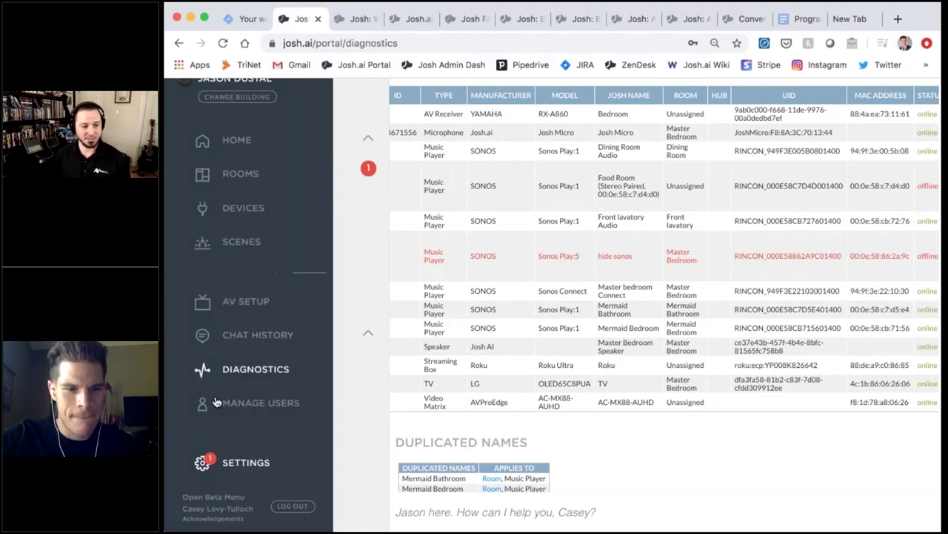
{"action": "left_click", "coordinate": [216, 466]}
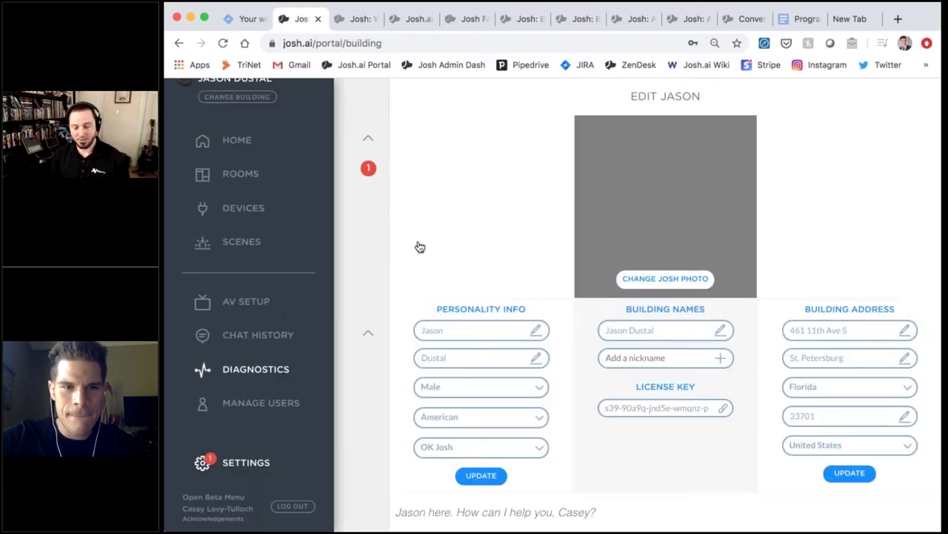
{"action": "left_click", "coordinate": [258, 278]}
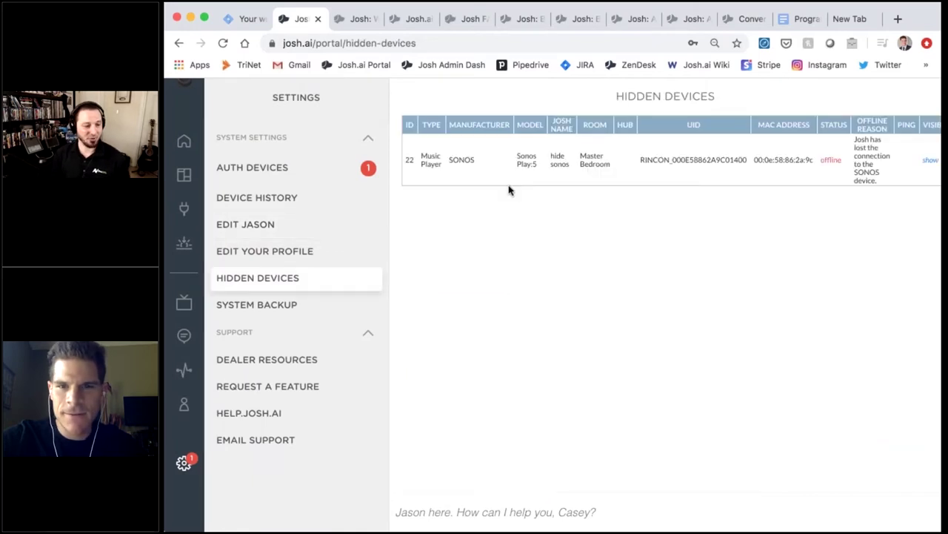
Step: Return to the Master Bedroom room page and look over its device tiles
{"action": "mouse_move", "coordinate": [214, 178]}
{"action": "left_click", "coordinate": [213, 178]}
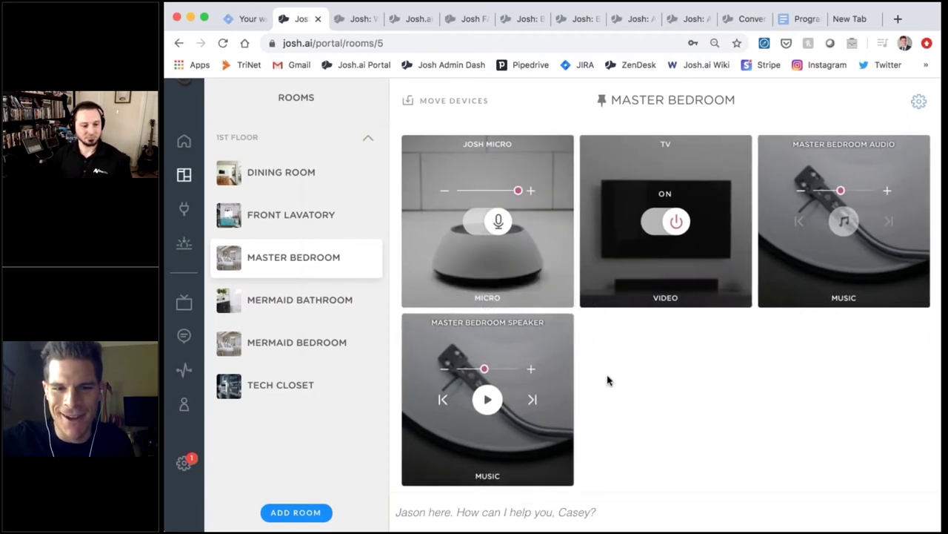
{"action": "scroll", "coordinate": [608, 381], "scroll_direction": "down", "scroll_amount": 1}
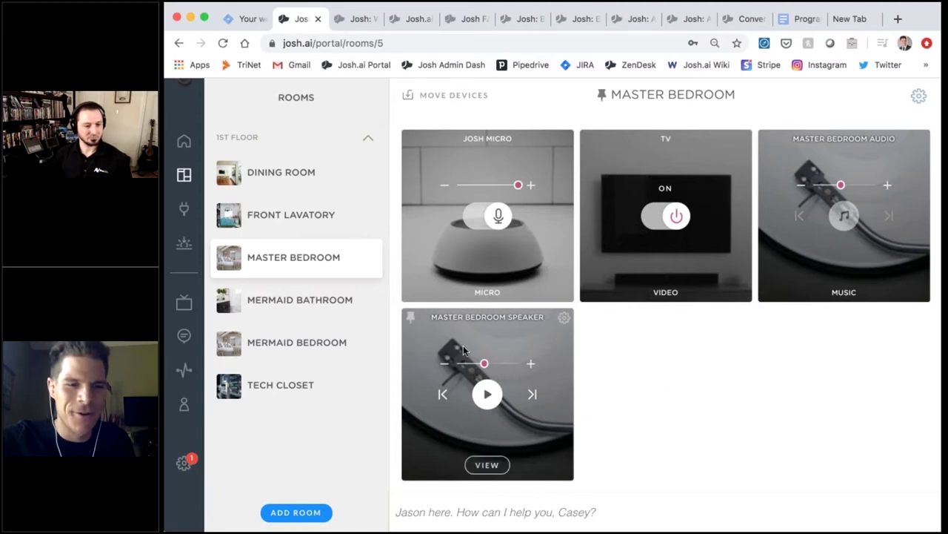
Step: Examine the AV Network Devices table on AV Home for the room assignment and status of each device
{"action": "mouse_move", "coordinate": [186, 302]}
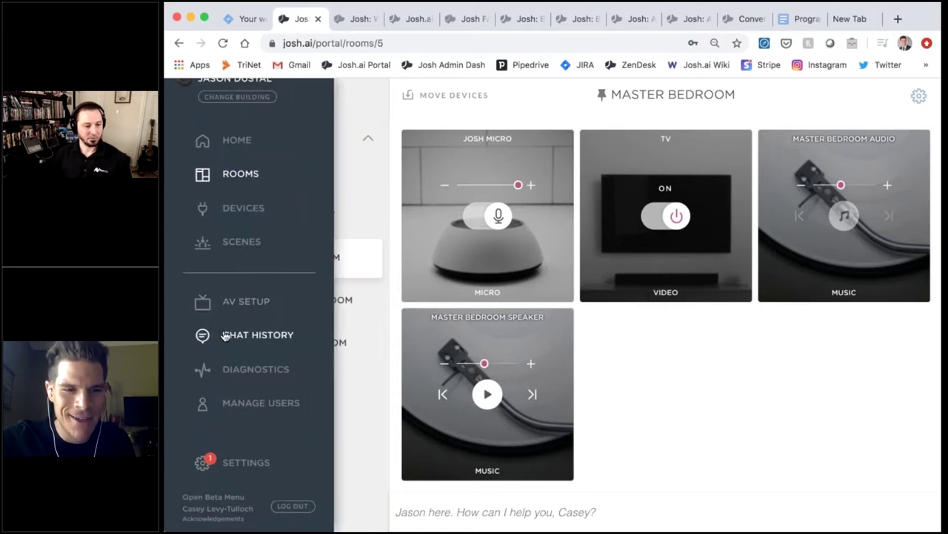
{"action": "left_click", "coordinate": [224, 302]}
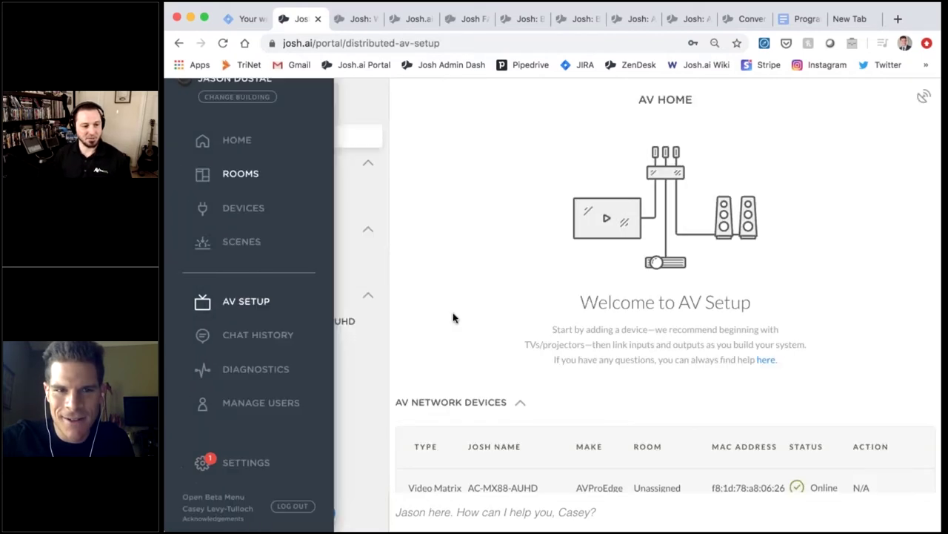
{"action": "scroll", "coordinate": [521, 332], "scroll_direction": "down", "scroll_amount": 2}
{"action": "scroll", "coordinate": [660, 275], "scroll_direction": "down", "scroll_amount": 3}
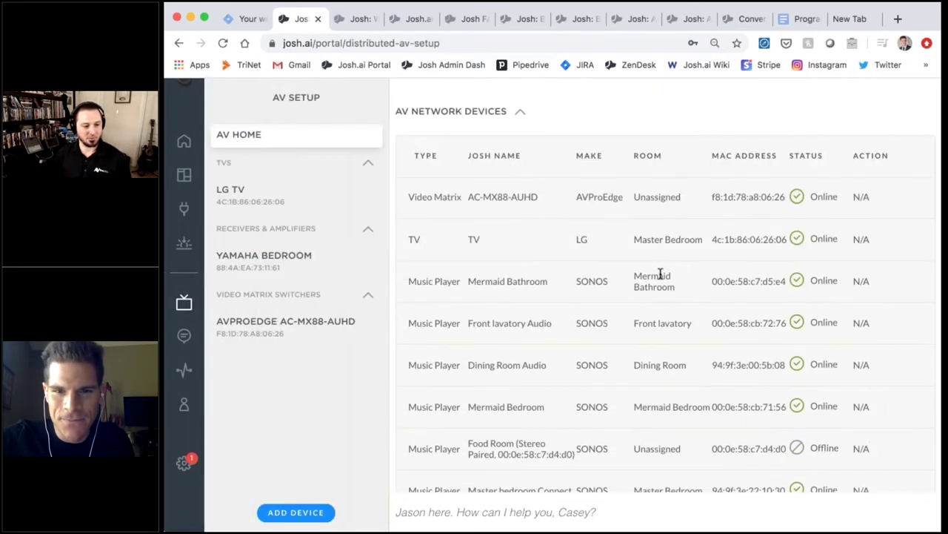
{"action": "scroll", "coordinate": [660, 274], "scroll_direction": "down", "scroll_amount": 2}
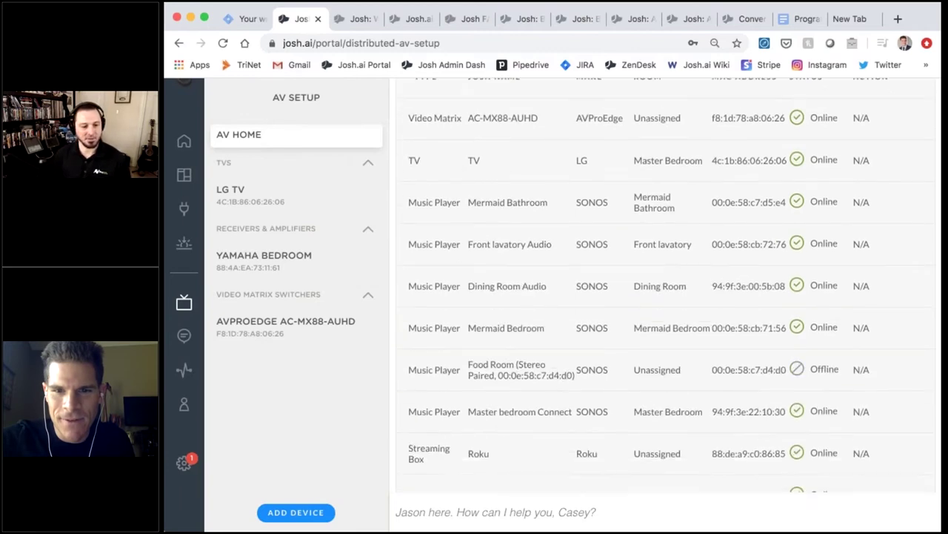
{"action": "scroll", "coordinate": [661, 297], "scroll_direction": "down", "scroll_amount": 1}
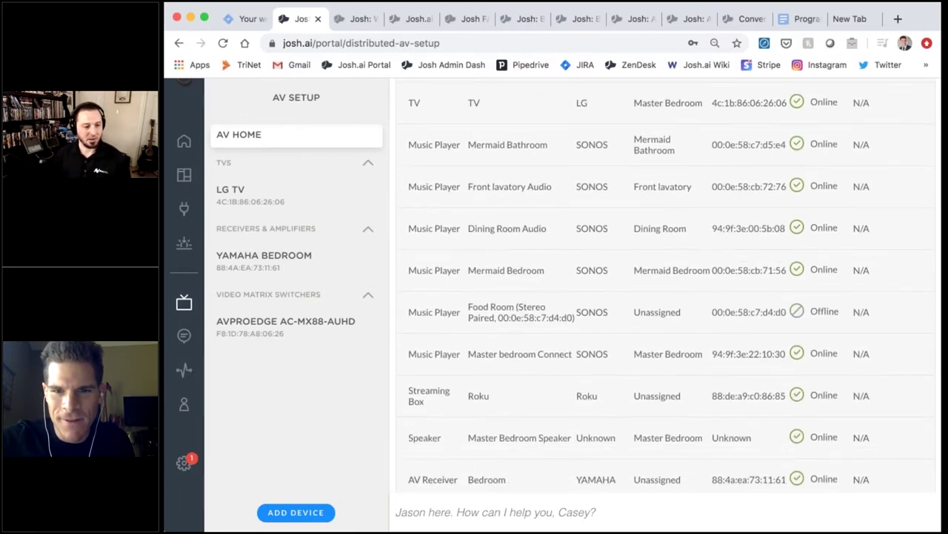
{"action": "scroll", "coordinate": [677, 331], "scroll_direction": "down", "scroll_amount": 1}
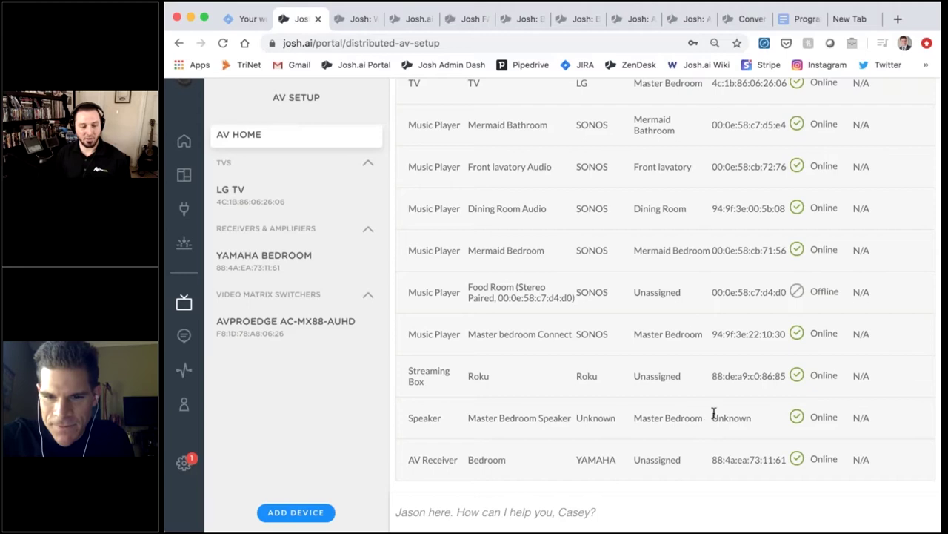
{"action": "scroll", "coordinate": [691, 364], "scroll_direction": "up", "scroll_amount": 1}
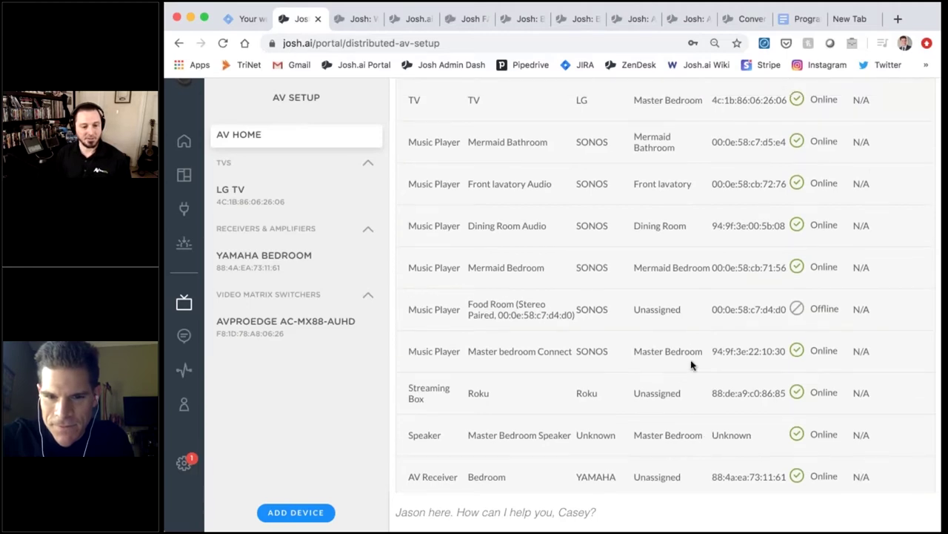
{"action": "scroll", "coordinate": [690, 364], "scroll_direction": "down", "scroll_amount": 1}
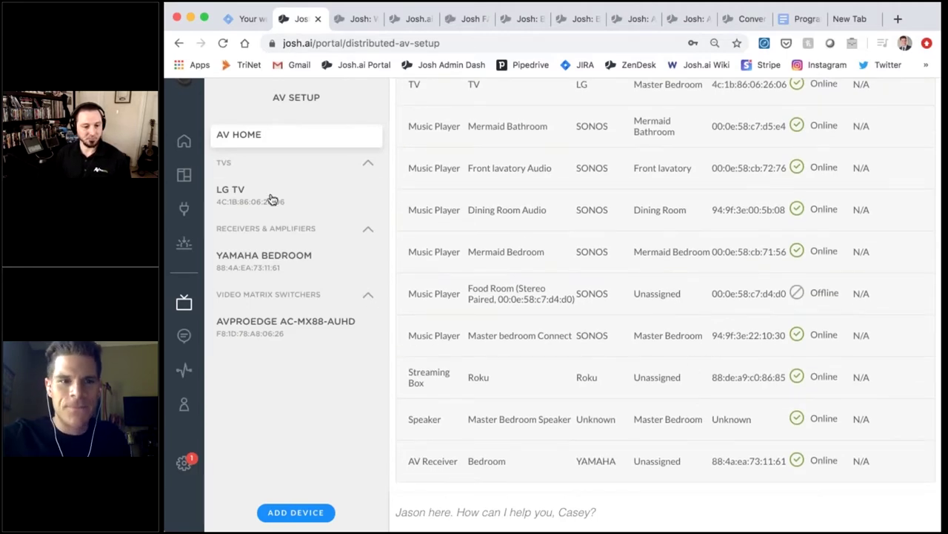
{"action": "mouse_move", "coordinate": [186, 185]}
{"action": "scroll", "coordinate": [667, 296], "scroll_direction": "up", "scroll_amount": 1}
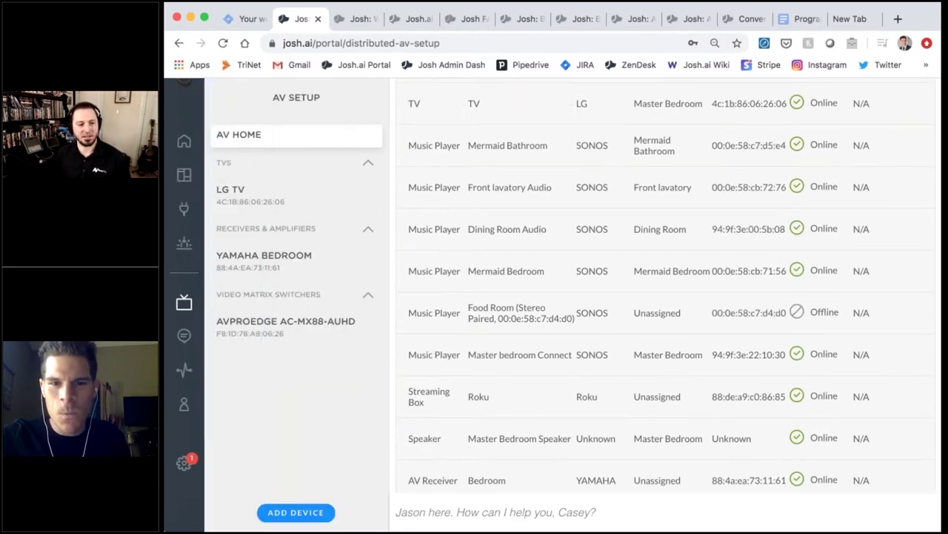
{"action": "scroll", "coordinate": [667, 296], "scroll_direction": "down", "scroll_amount": 1}
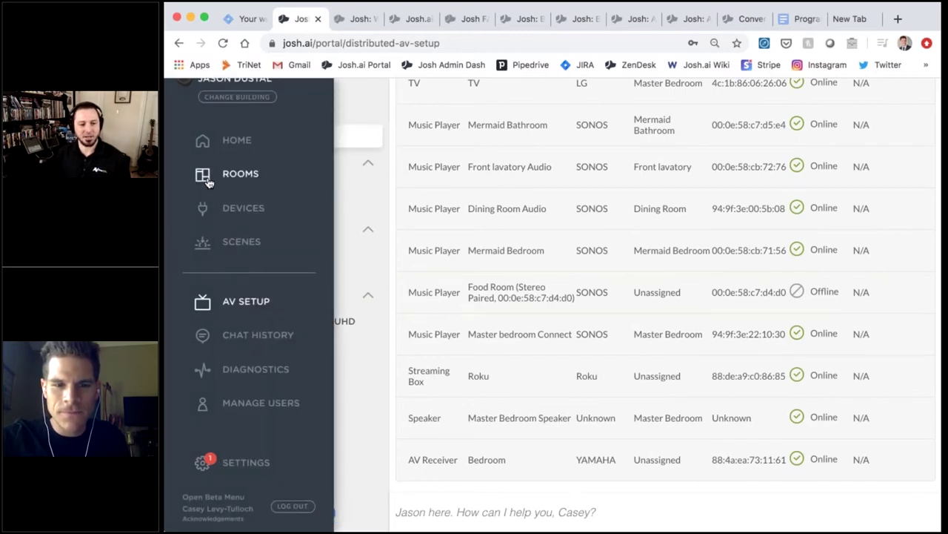
Step: Go back to the Master Bedroom room and review the Master Bedroom Speaker's music services, name, aliases and room settings
{"action": "left_click", "coordinate": [208, 182]}
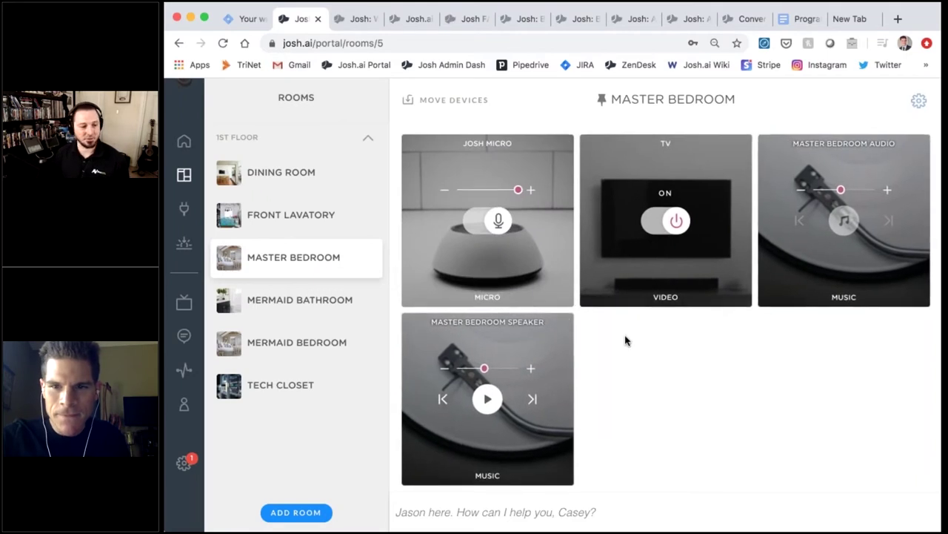
{"action": "mouse_move", "coordinate": [560, 326]}
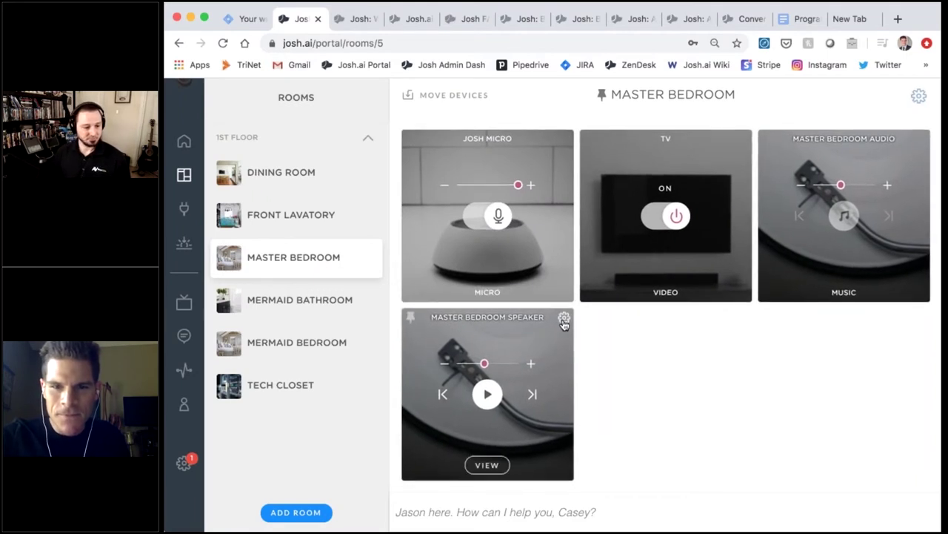
{"action": "left_click", "coordinate": [563, 320]}
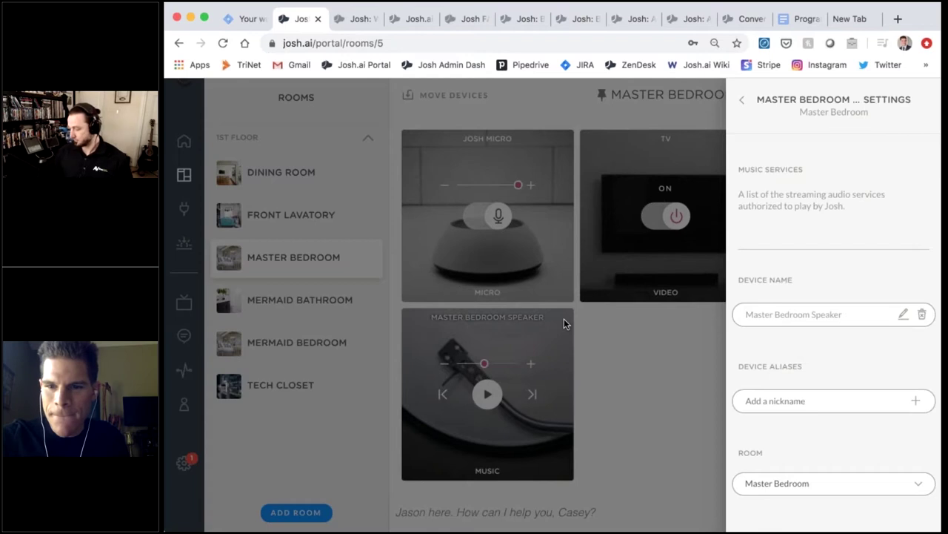
{"action": "left_click", "coordinate": [741, 104]}
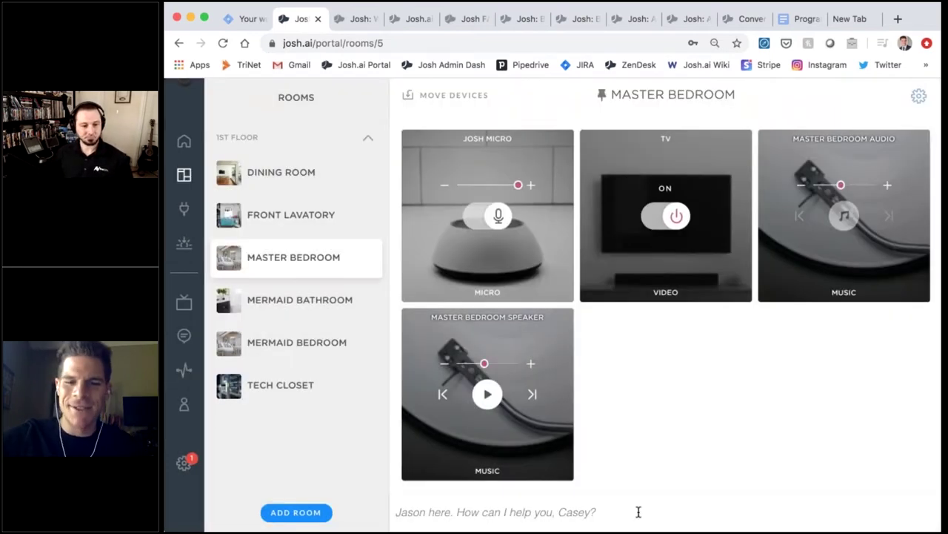
{"action": "mouse_move", "coordinate": [563, 323]}
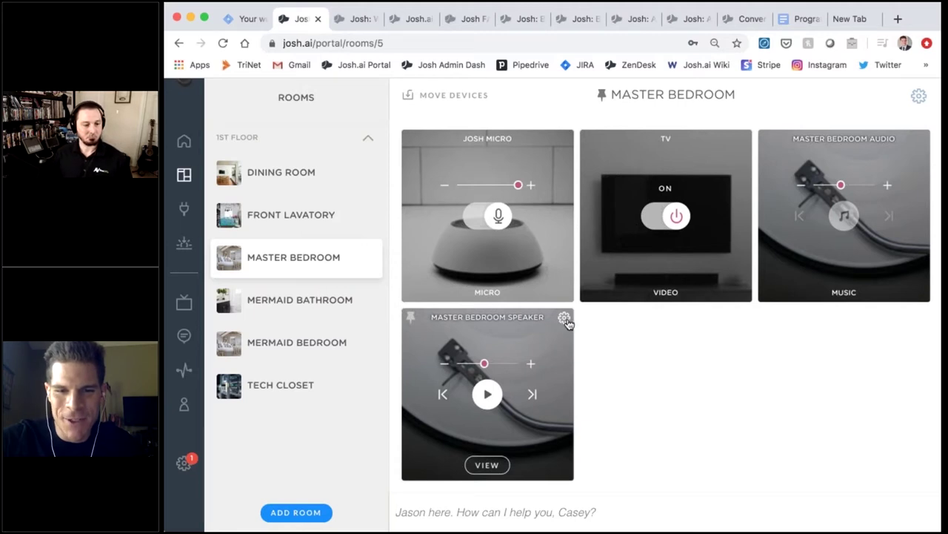
{"action": "left_click", "coordinate": [554, 356]}
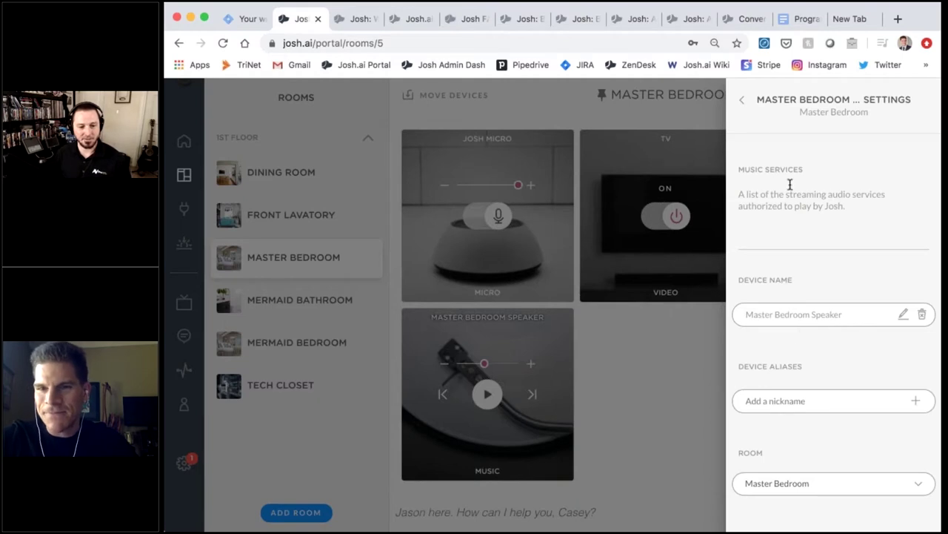
{"action": "left_click", "coordinate": [742, 101]}
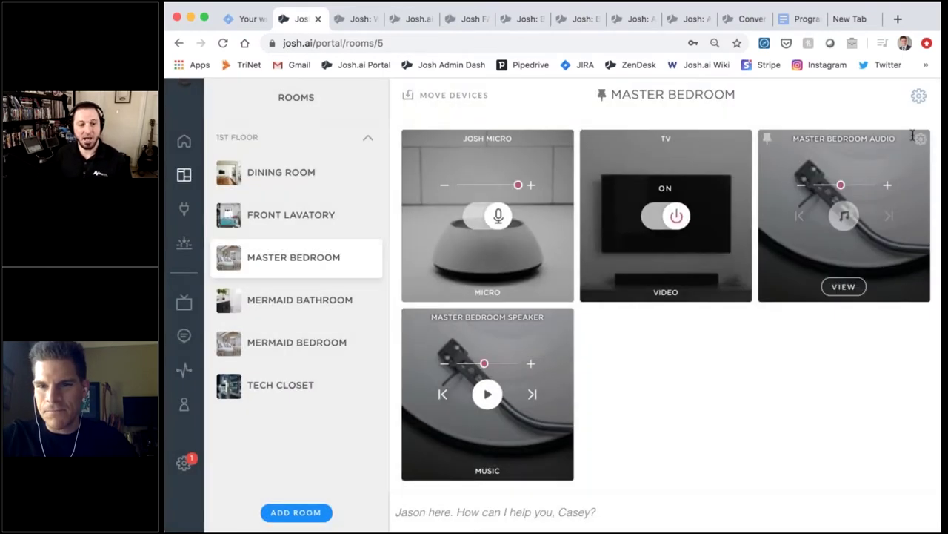
Step: Compare the settings of Master Bedroom Audio and Master Bedroom Speaker, including music services, device name, aliases and room
{"action": "left_click", "coordinate": [843, 286]}
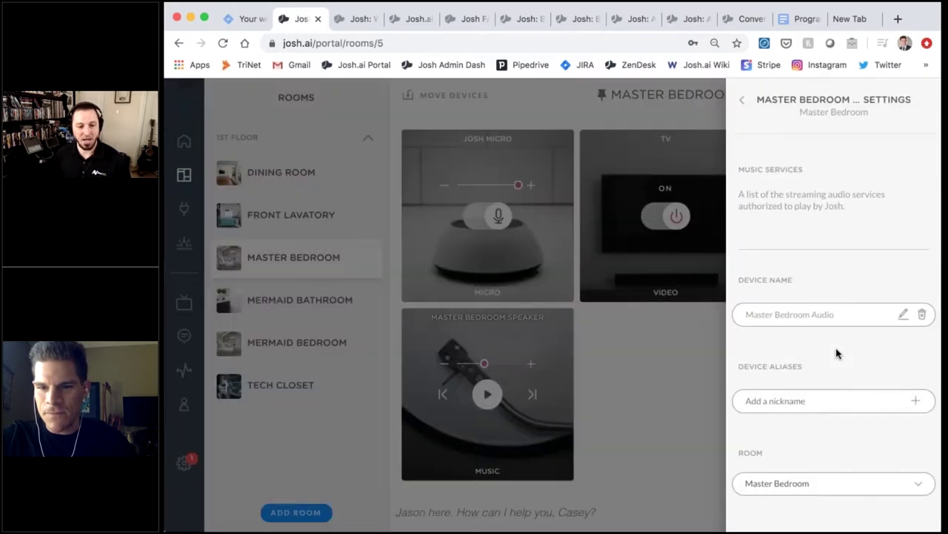
{"action": "left_click", "coordinate": [742, 100]}
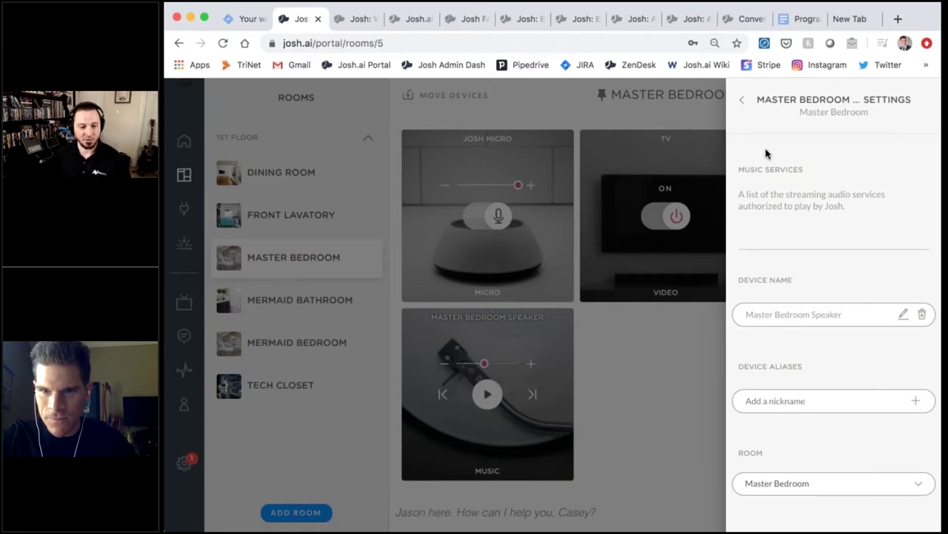
{"action": "left_click", "coordinate": [741, 101]}
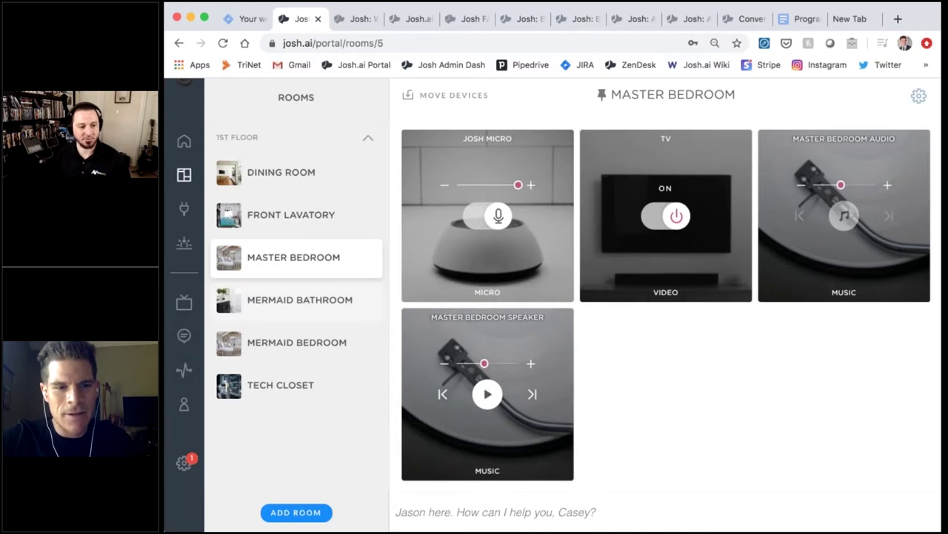
Step: Open Diagnostics and examine the Devices table for each device's type, model, room, status, offline reason and visibility
{"action": "mouse_move", "coordinate": [186, 302]}
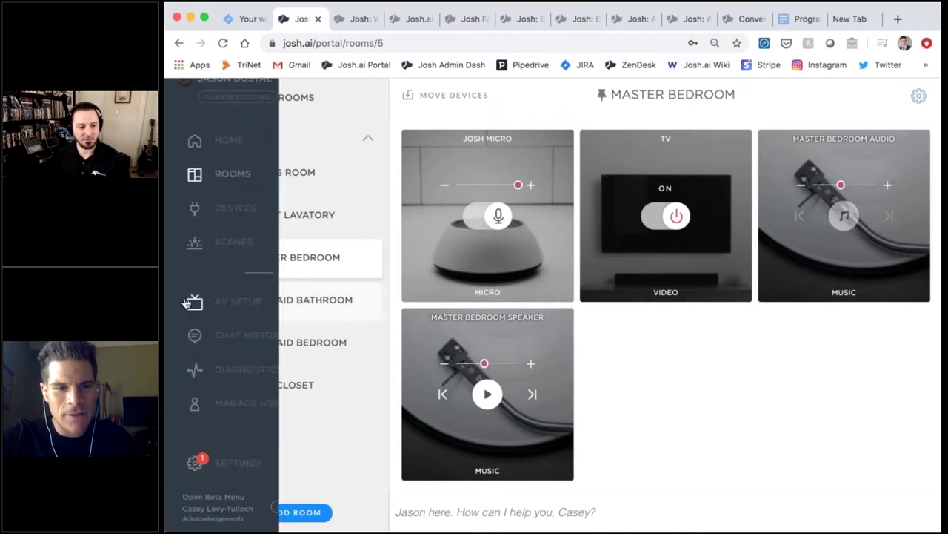
{"action": "left_click", "coordinate": [231, 370]}
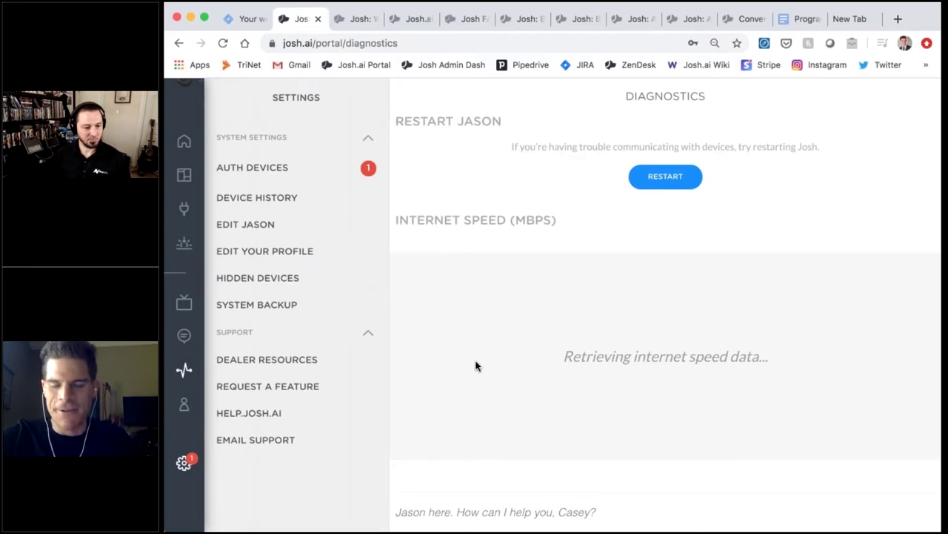
{"action": "scroll", "coordinate": [476, 365], "scroll_direction": "down", "scroll_amount": 10}
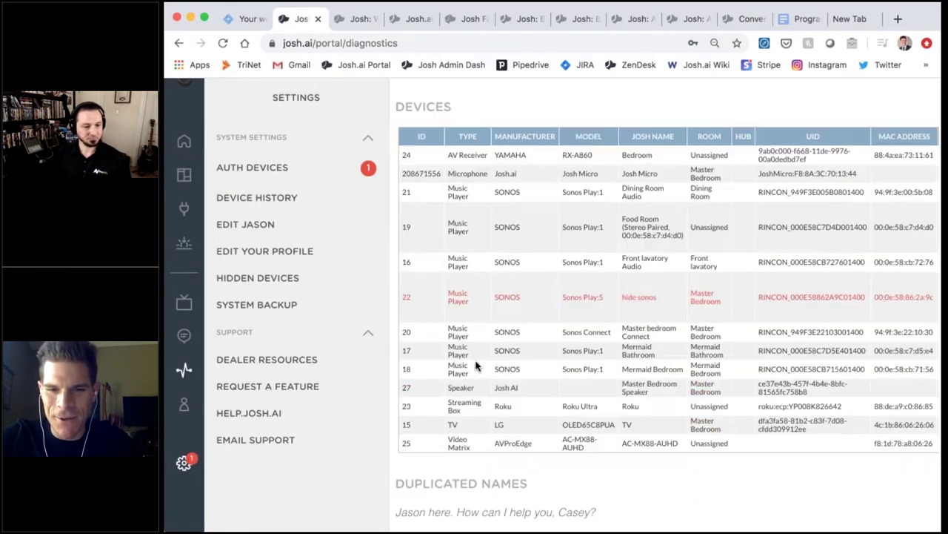
{"action": "scroll", "coordinate": [476, 365], "scroll_direction": "right", "scroll_amount": 4}
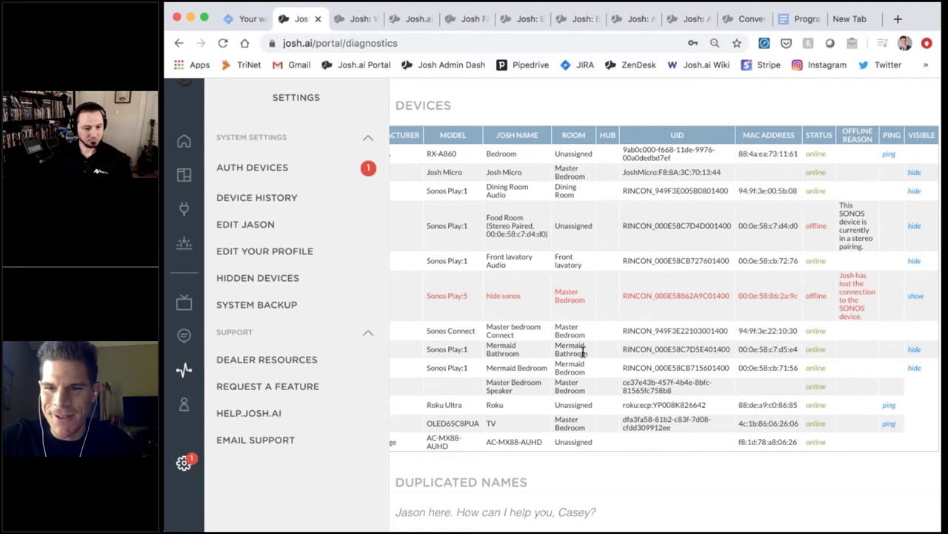
{"action": "scroll", "coordinate": [583, 352], "scroll_direction": "left", "scroll_amount": 4}
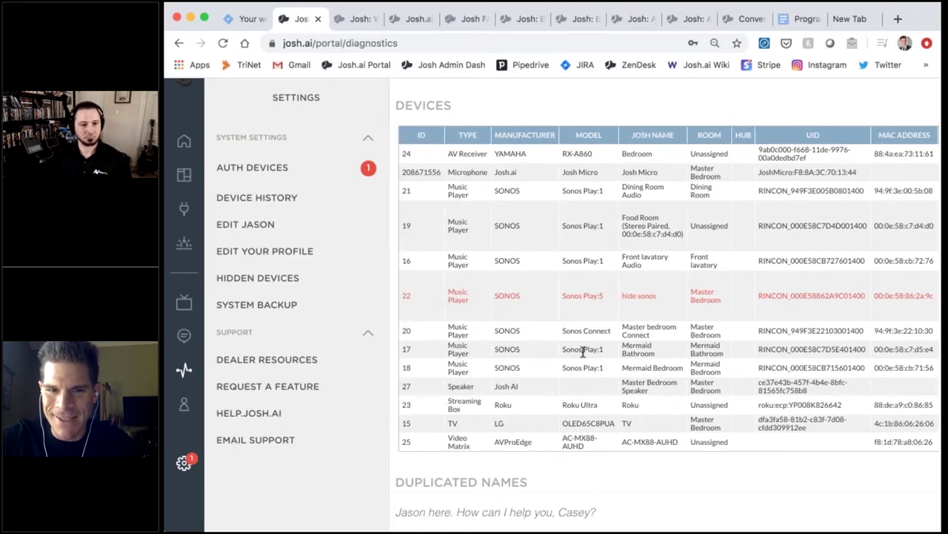
{"action": "scroll", "coordinate": [583, 353], "scroll_direction": "right", "scroll_amount": 2}
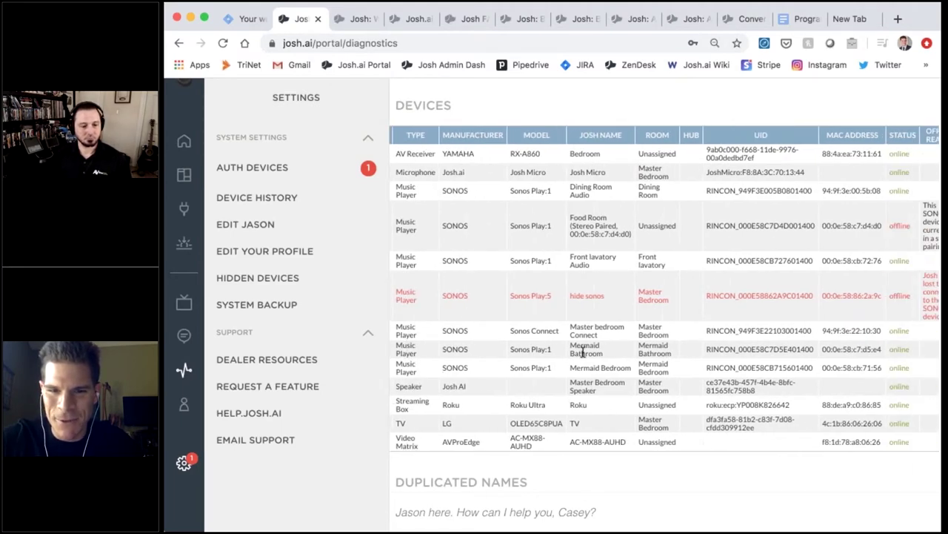
{"action": "scroll", "coordinate": [583, 352], "scroll_direction": "right", "scroll_amount": 1}
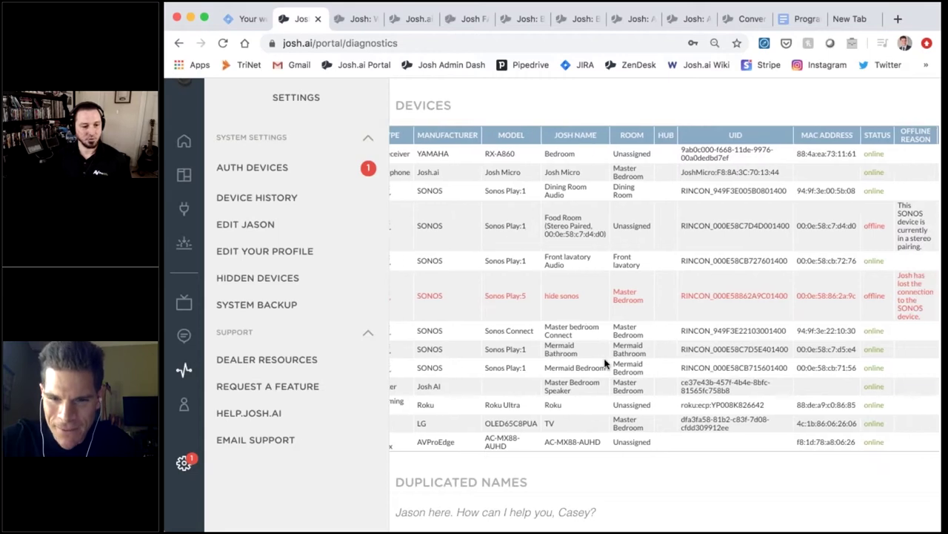
{"action": "scroll", "coordinate": [607, 363], "scroll_direction": "down", "scroll_amount": 1}
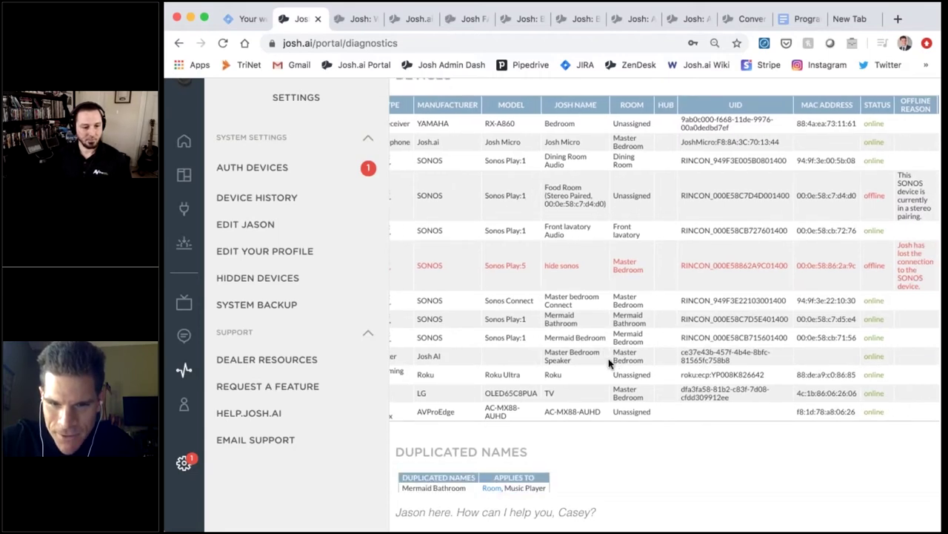
{"action": "scroll", "coordinate": [609, 363], "scroll_direction": "right", "scroll_amount": 2}
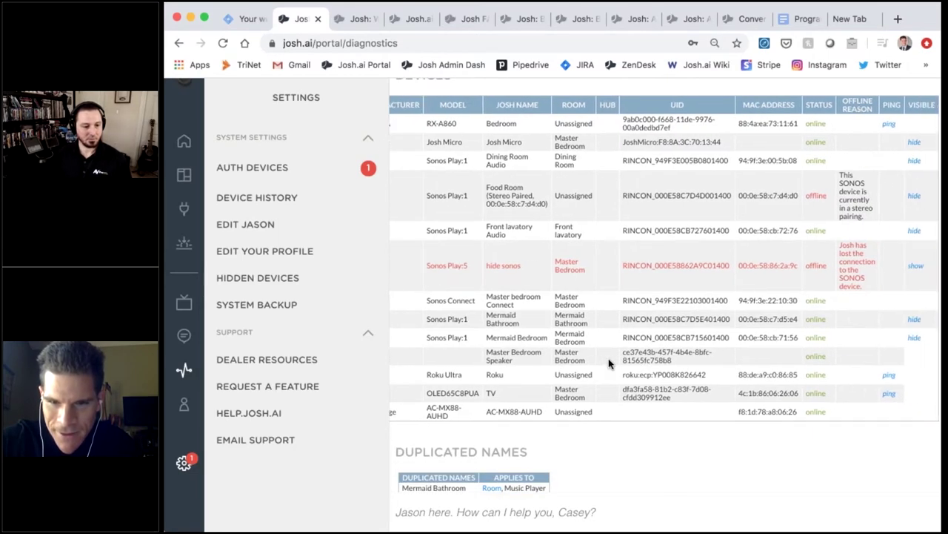
{"action": "scroll", "coordinate": [609, 362], "scroll_direction": "left", "scroll_amount": 1}
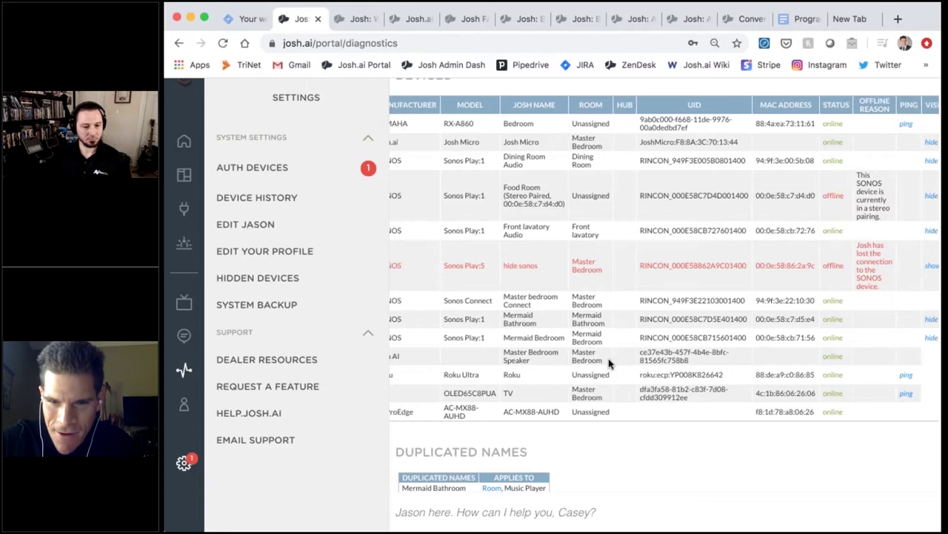
{"action": "scroll", "coordinate": [609, 363], "scroll_direction": "left", "scroll_amount": 4}
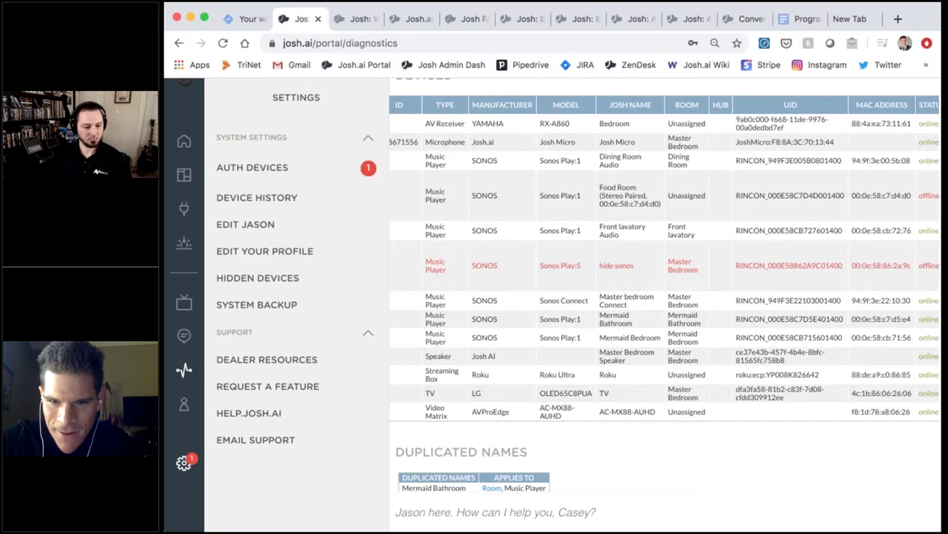
{"action": "scroll", "coordinate": [609, 363], "scroll_direction": "left", "scroll_amount": 1}
Step: Look over the internet speed section and recheck the names and room assignments in the Diagnostics device list
{"action": "scroll", "coordinate": [409, 209], "scroll_direction": "up", "scroll_amount": 5}
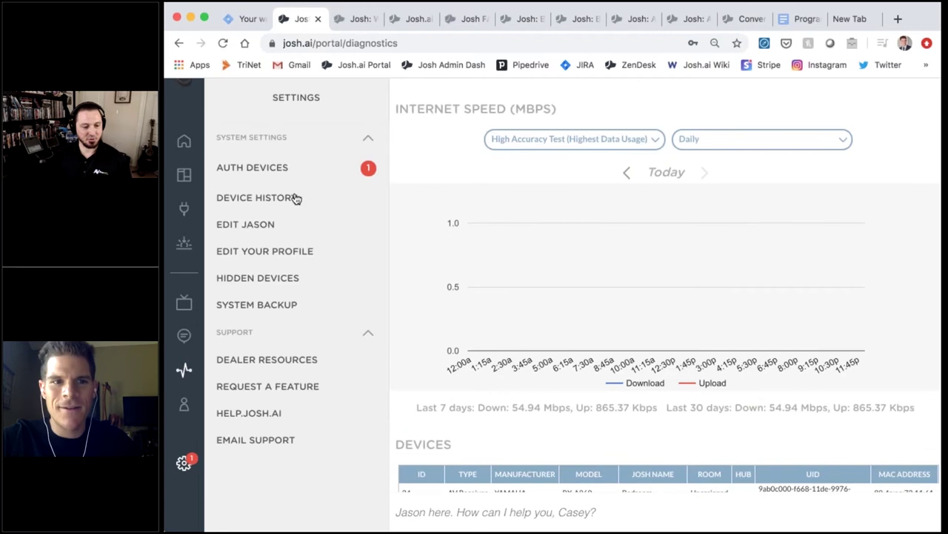
{"action": "mouse_move", "coordinate": [226, 181]}
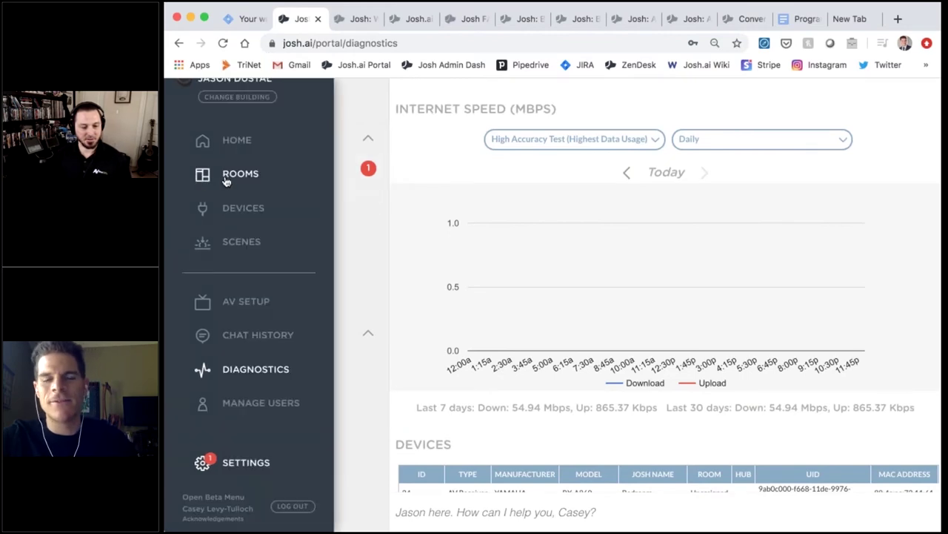
{"action": "left_click", "coordinate": [226, 178]}
{"action": "scroll", "coordinate": [551, 302], "scroll_direction": "down", "scroll_amount": 3}
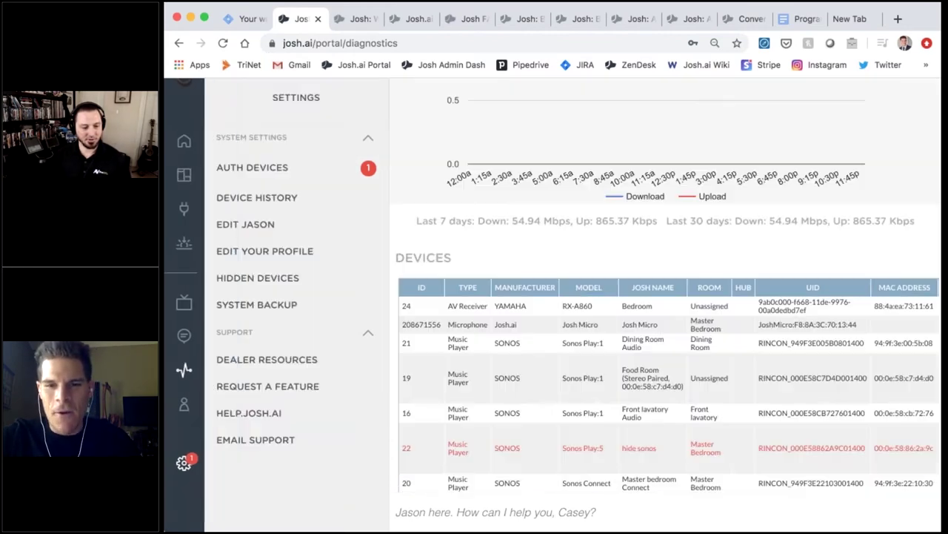
{"action": "scroll", "coordinate": [666, 296], "scroll_direction": "down", "scroll_amount": 3}
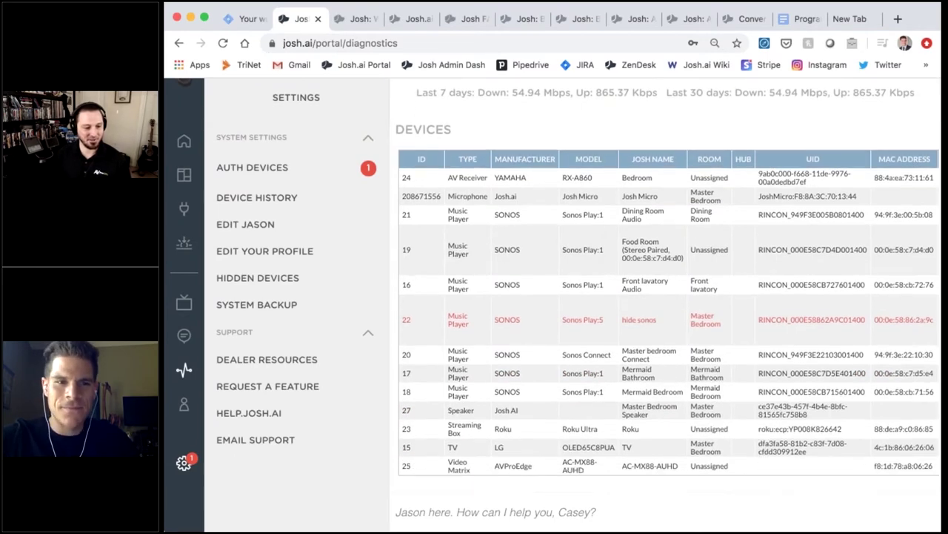
{"action": "mouse_move", "coordinate": [185, 175]}
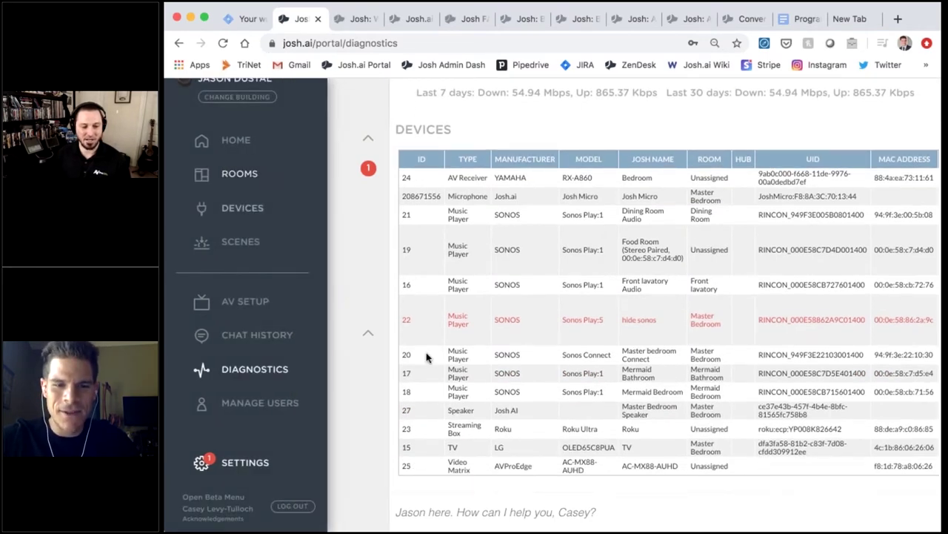
Step: Send the chat command "arp" and read through the resulting ARP table of network devices
{"action": "type", "text": "arp"}
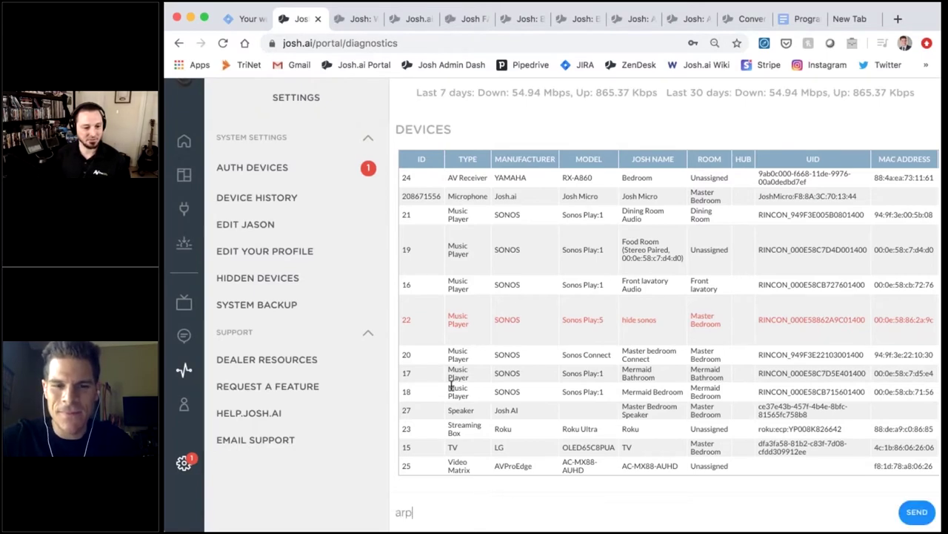
{"action": "key", "text": "Return"}
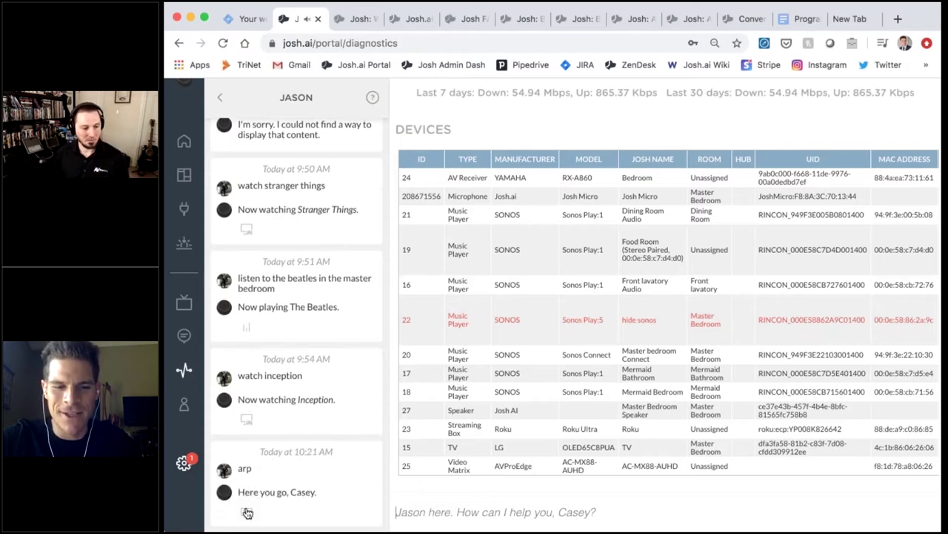
{"action": "left_click", "coordinate": [246, 513]}
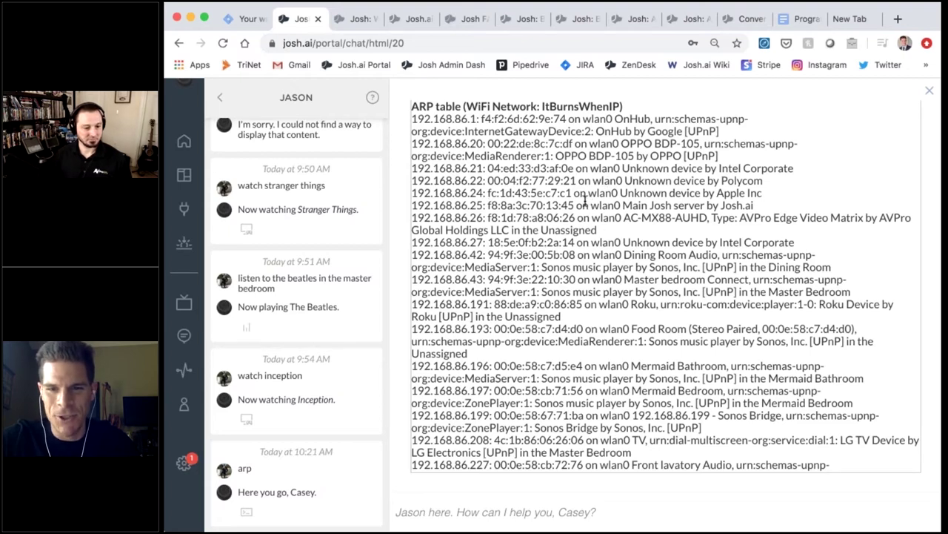
{"action": "scroll", "coordinate": [585, 199], "scroll_direction": "down", "scroll_amount": 2}
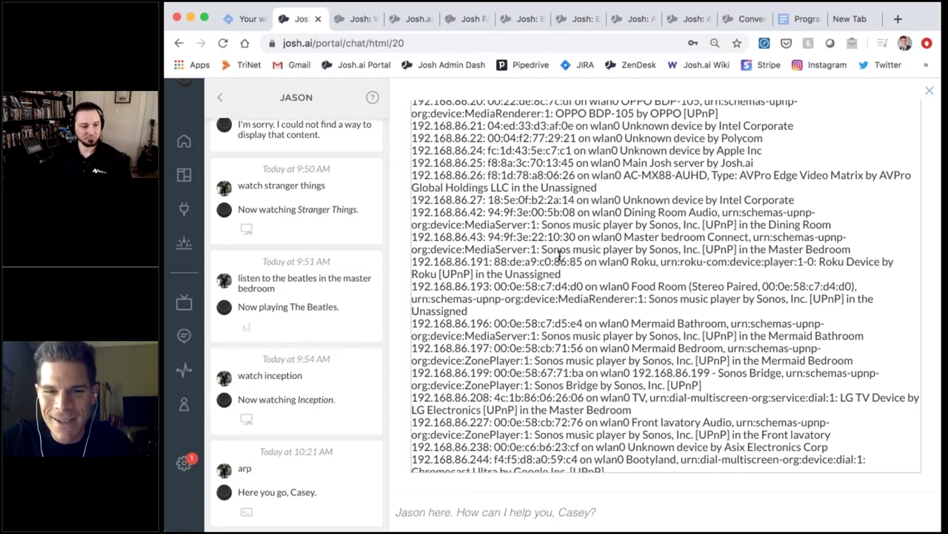
{"action": "scroll", "coordinate": [560, 254], "scroll_direction": "down", "scroll_amount": 2}
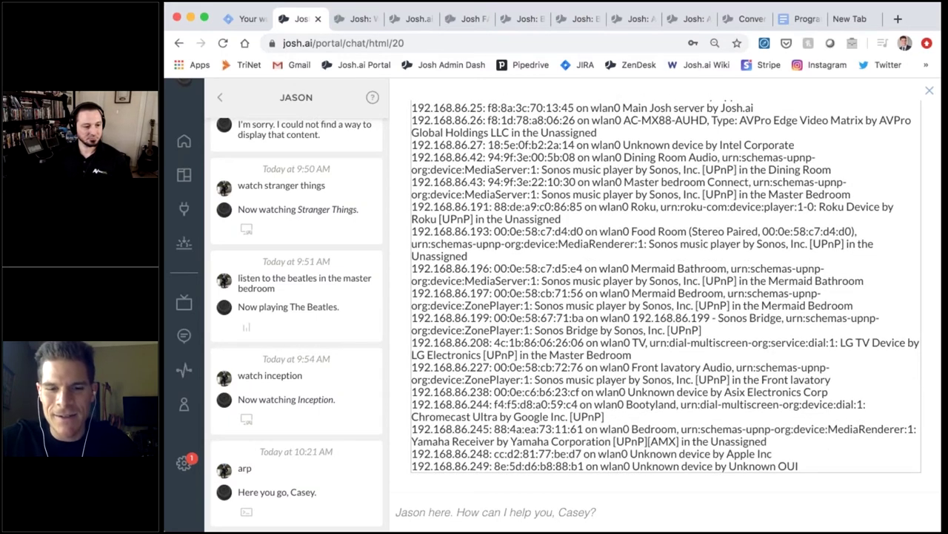
Step: Search the ARP table page for "master be" to locate the Master Bedroom devices, and close the search
{"action": "key", "text": "ctrl+f"}
{"action": "type", "text": "master be"}
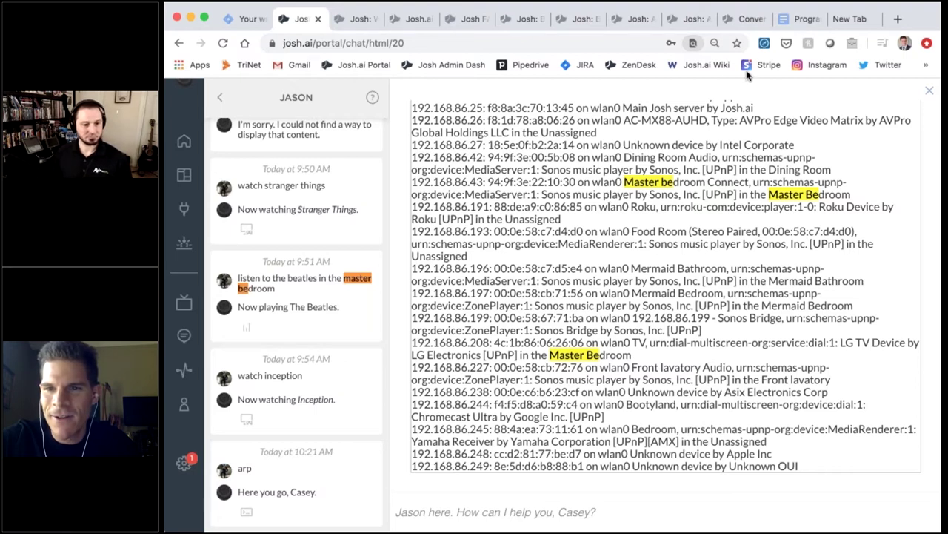
{"action": "key", "text": "Escape"}
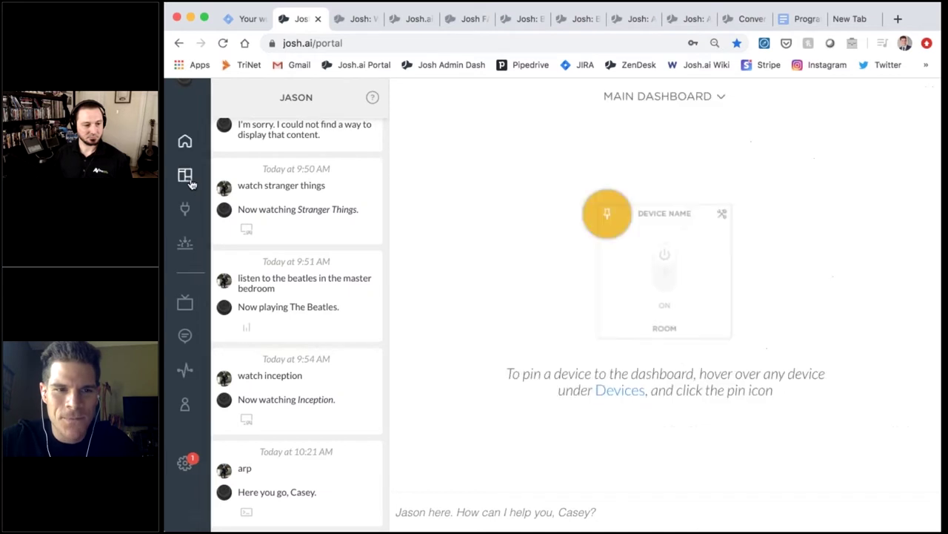
Step: Reopen the Master Bedroom room and check which audio and video devices it contains
{"action": "left_click", "coordinate": [194, 178]}
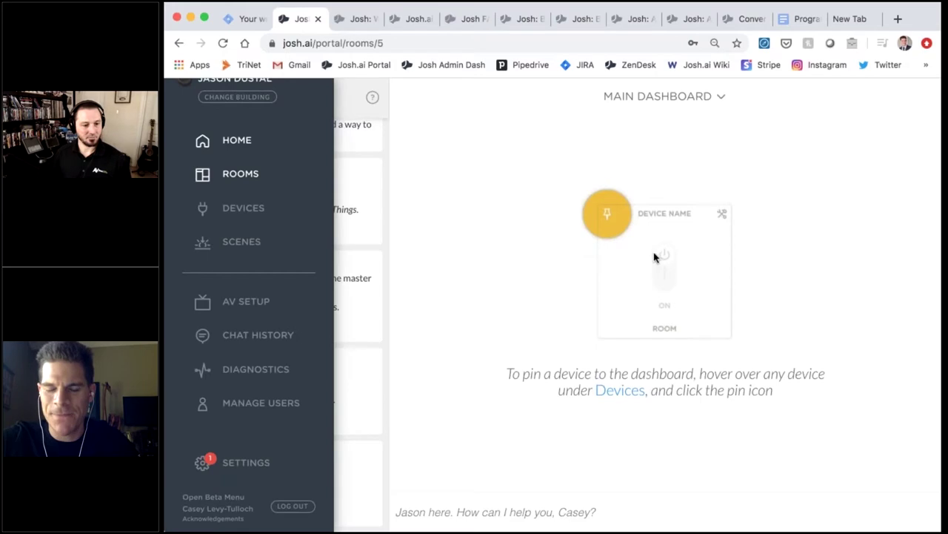
{"action": "left_click", "coordinate": [219, 177]}
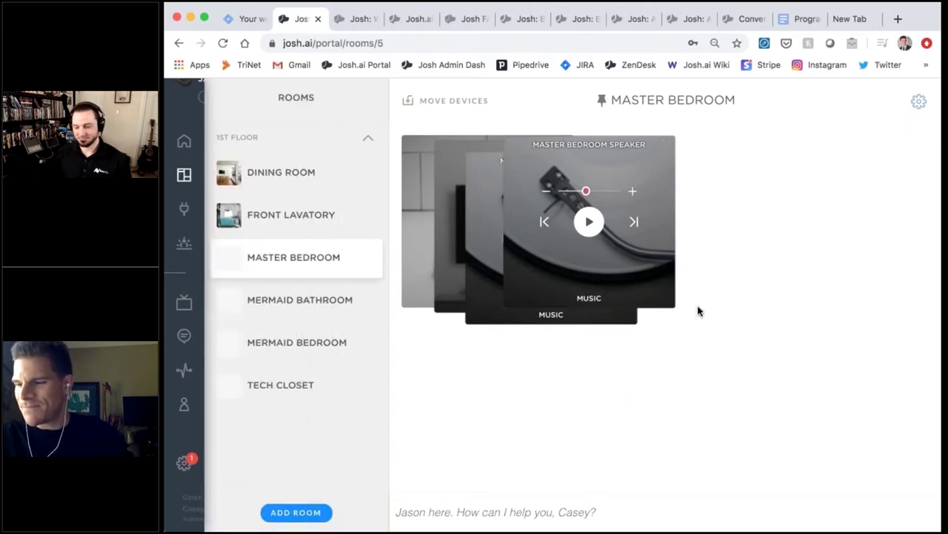
{"action": "left_click", "coordinate": [519, 320]}
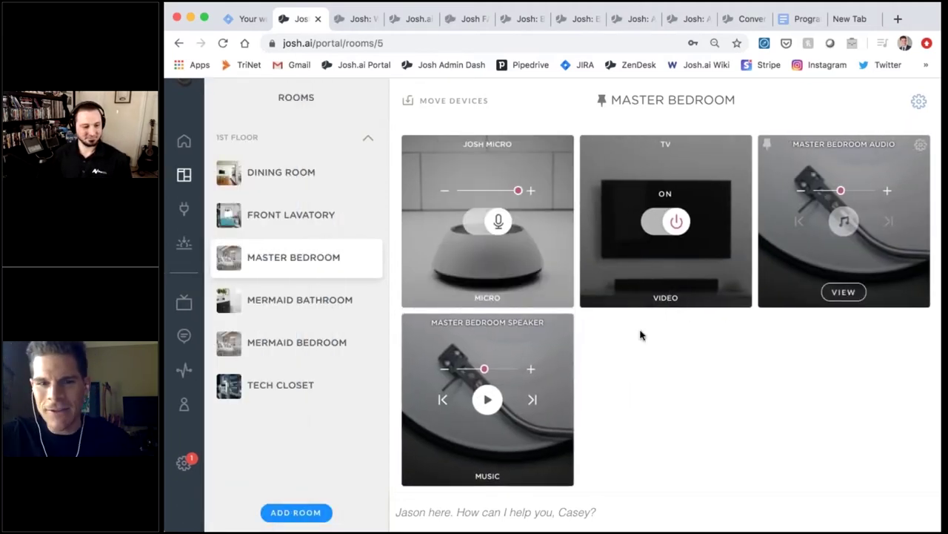
{"action": "scroll", "coordinate": [641, 335], "scroll_direction": "down", "scroll_amount": 1}
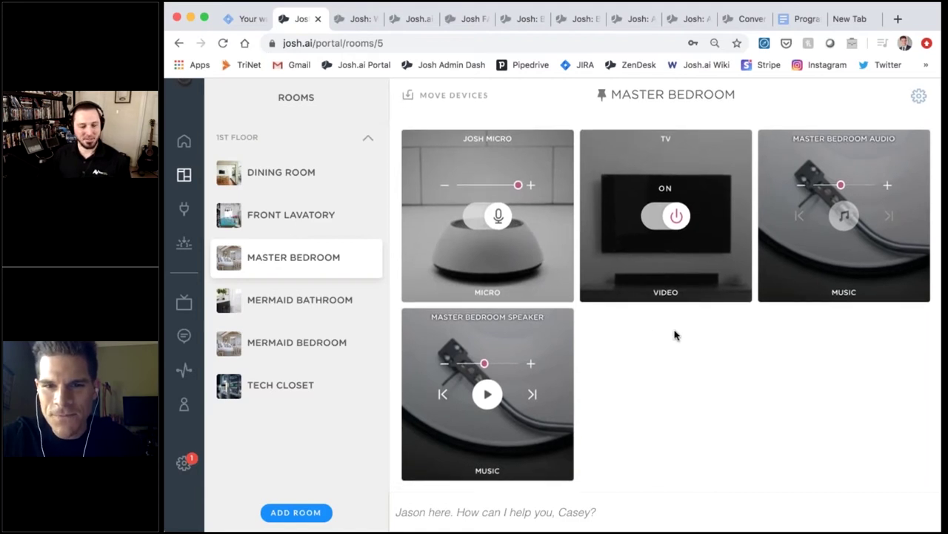
{"action": "mouse_move", "coordinate": [550, 333]}
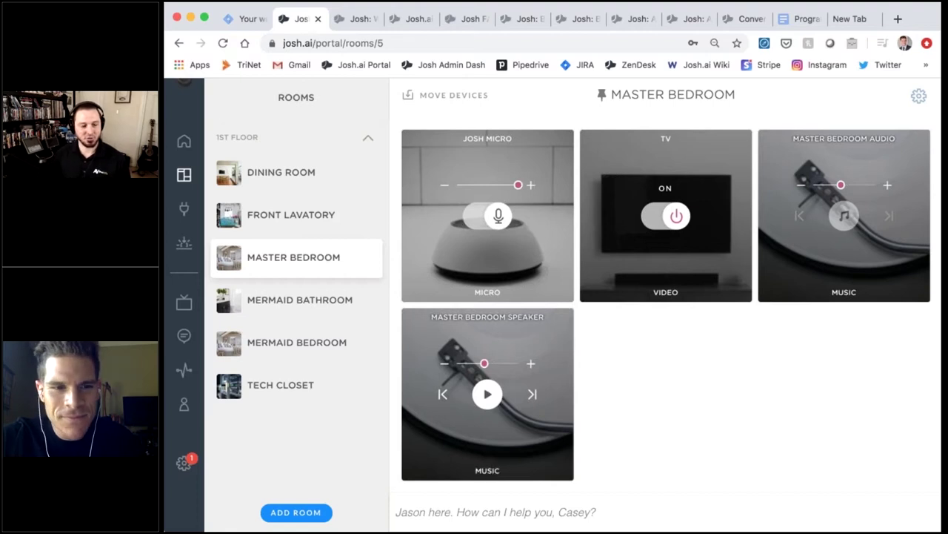
Step: Open the Yamaha Bedroom receiver in AV Setup and review its connected inputs and outputs
{"action": "mouse_move", "coordinate": [189, 314]}
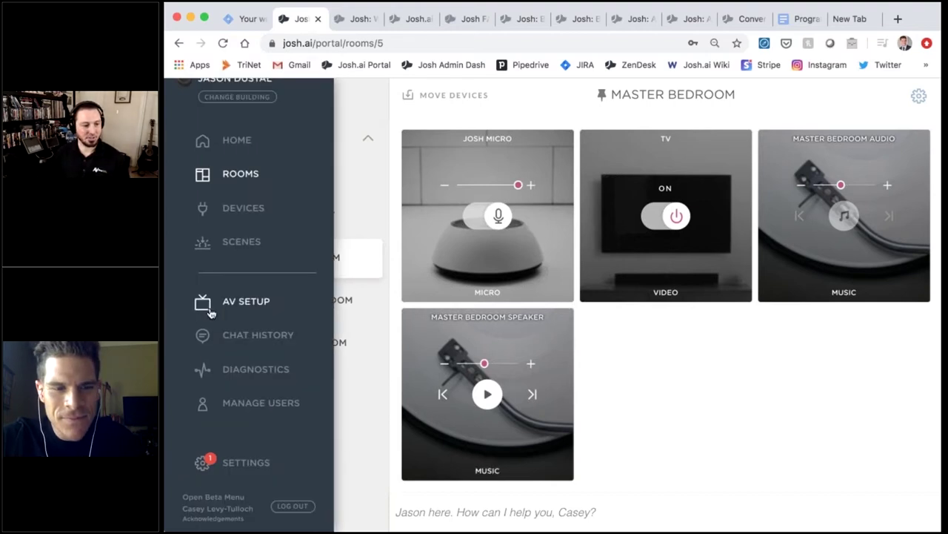
{"action": "left_click", "coordinate": [210, 312]}
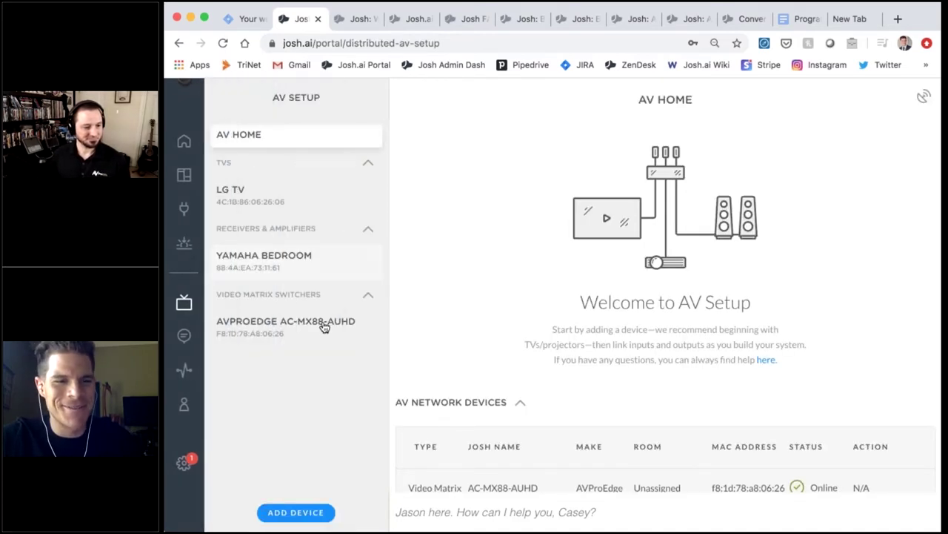
{"action": "left_click", "coordinate": [325, 262]}
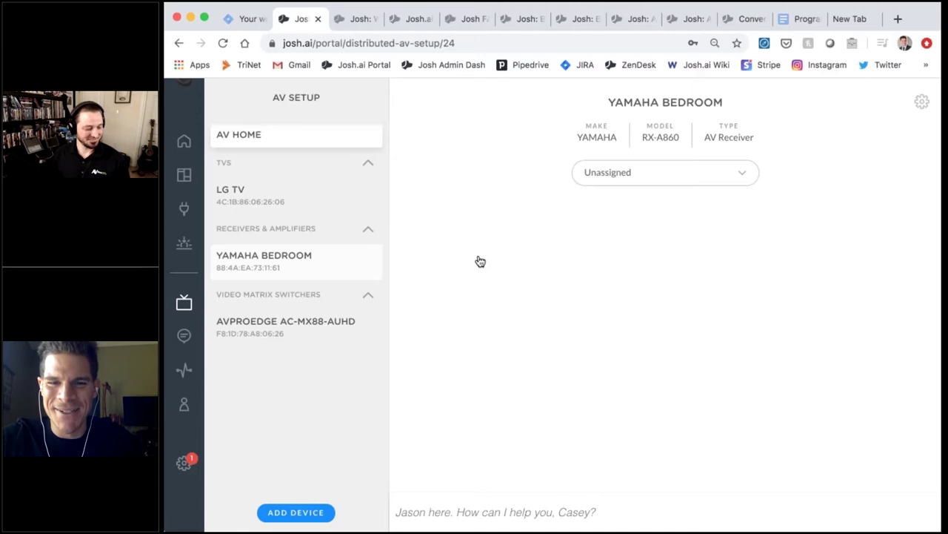
{"action": "scroll", "coordinate": [480, 261], "scroll_direction": "down", "scroll_amount": 5}
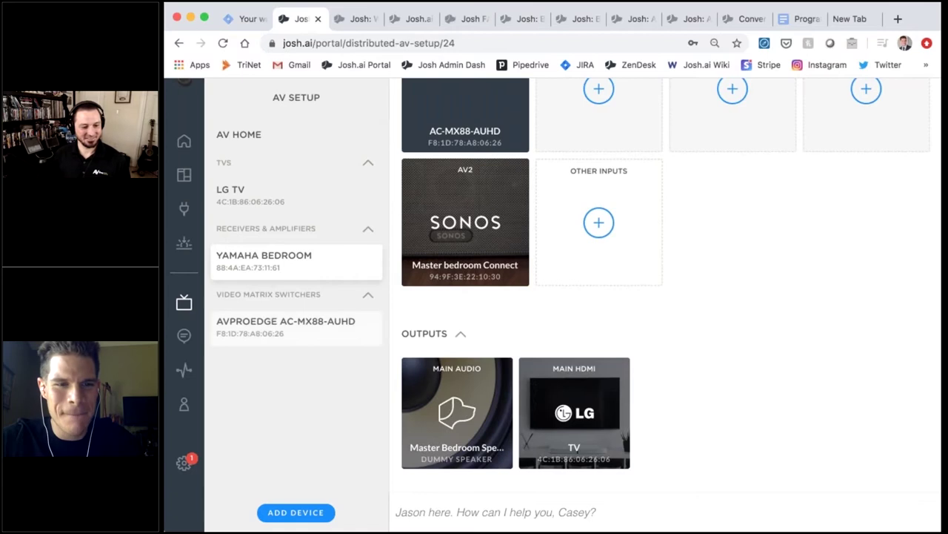
Step: Check the LG TV's connected inputs and audio output in AV Setup, and return to the rooms
{"action": "left_click", "coordinate": [264, 209]}
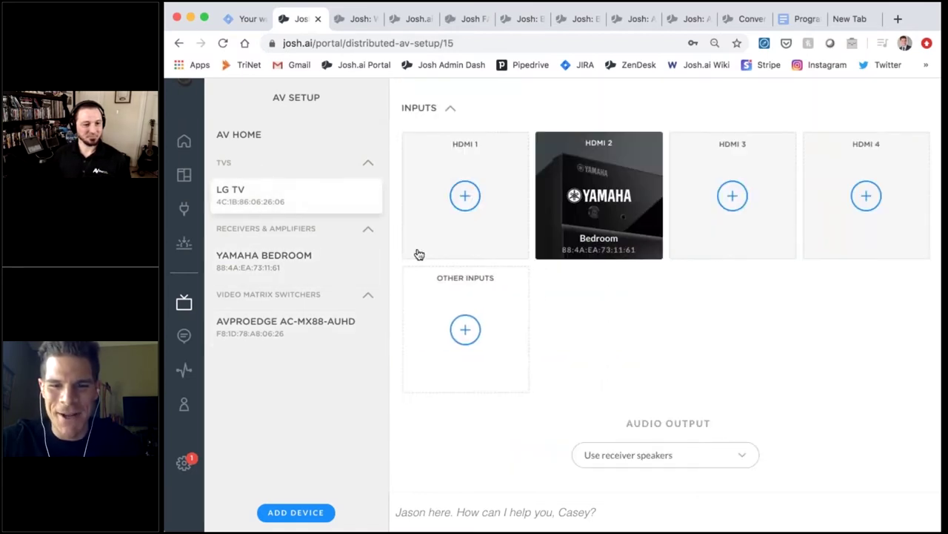
{"action": "mouse_move", "coordinate": [200, 175]}
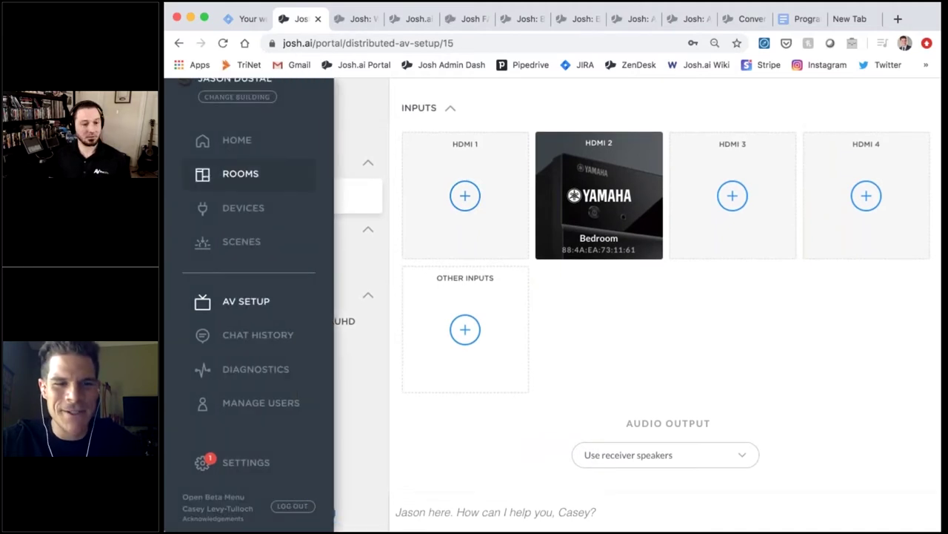
{"action": "left_click", "coordinate": [204, 175]}
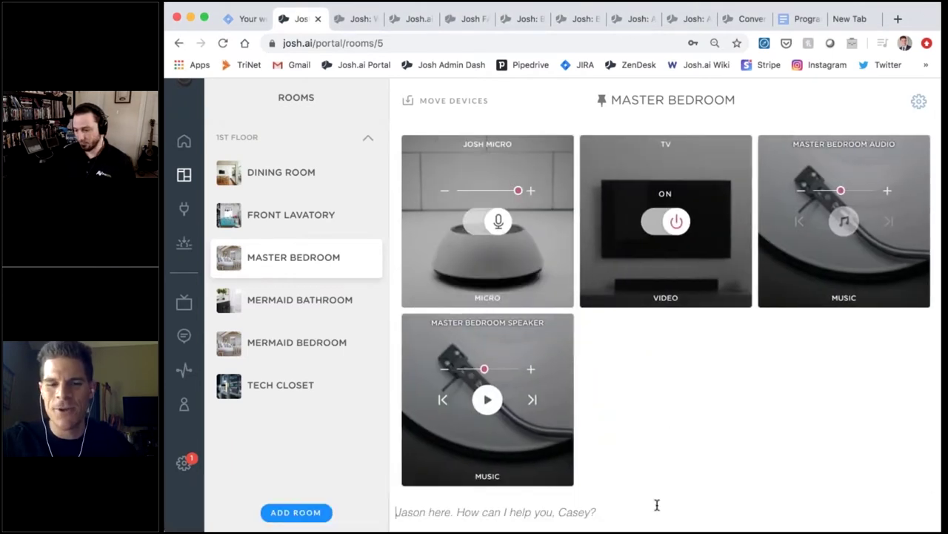
Step: Send Josh the chat command "watch stranger things" from the Master Bedroom page
{"action": "type", "text": "watch"}
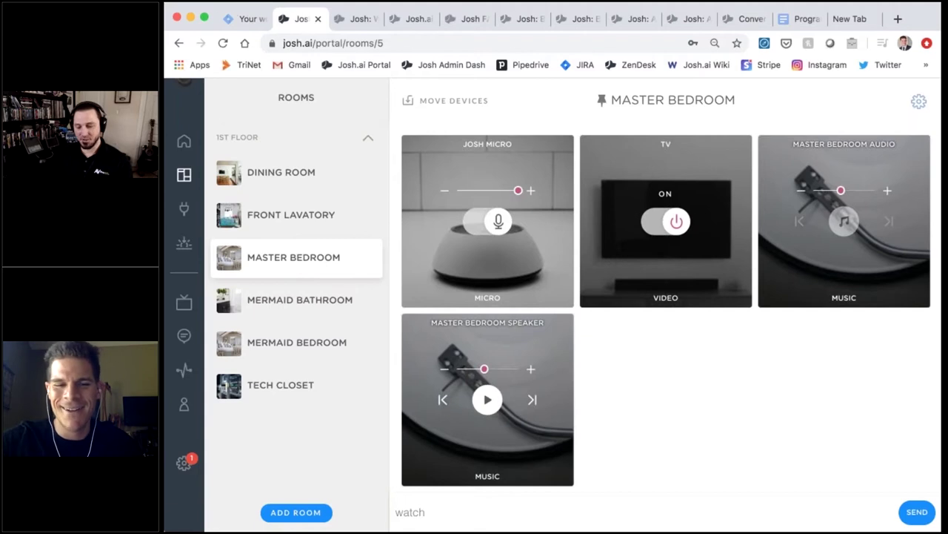
{"action": "type", "text": "stranger things"}
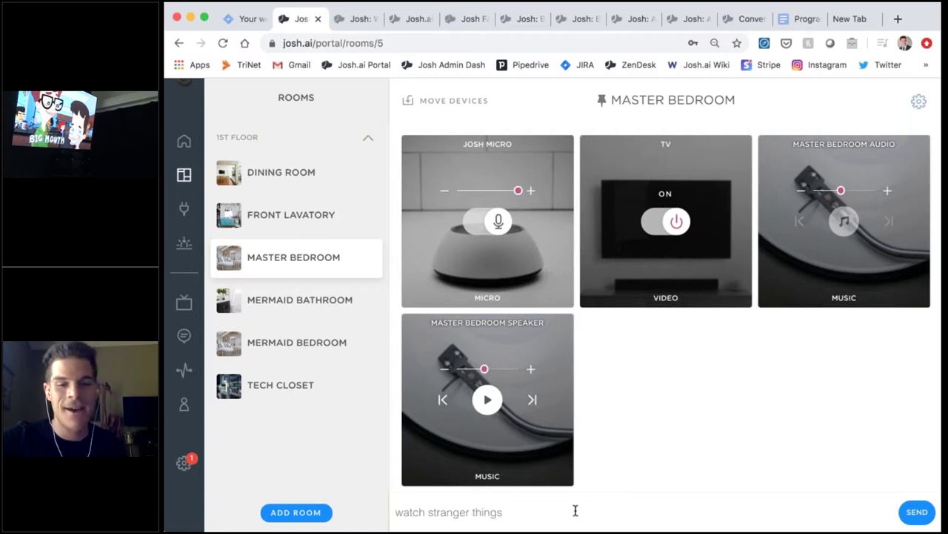
{"action": "left_click_drag", "start_coordinate": [561, 508], "coordinate": [527, 509]}
{"action": "left_click", "coordinate": [433, 510]}
{"action": "left_click", "coordinate": [528, 510]}
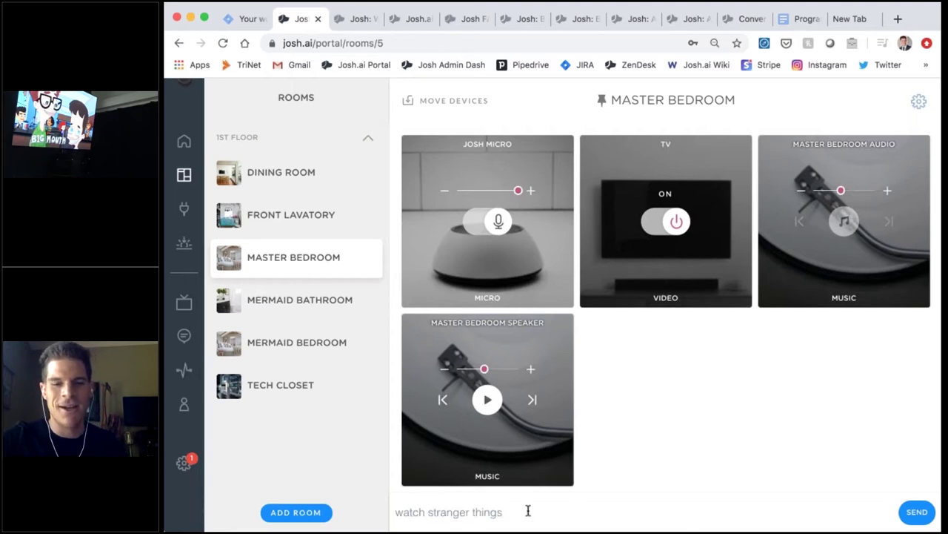
{"action": "key", "text": "Return"}
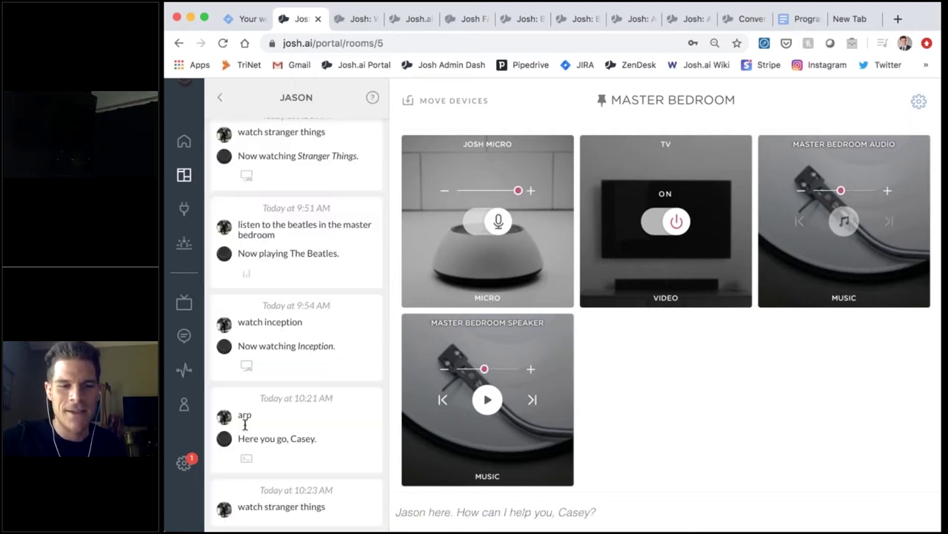
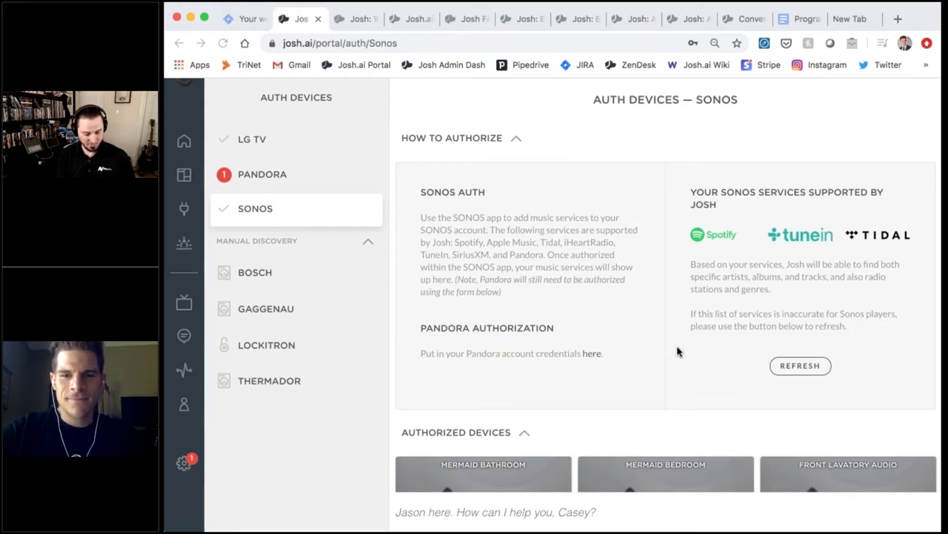
Step: Refresh the list of Sonos services supported by Josh and look over the authorized Sonos devices
{"action": "left_click", "coordinate": [801, 368]}
{"action": "left_click", "coordinate": [800, 369]}
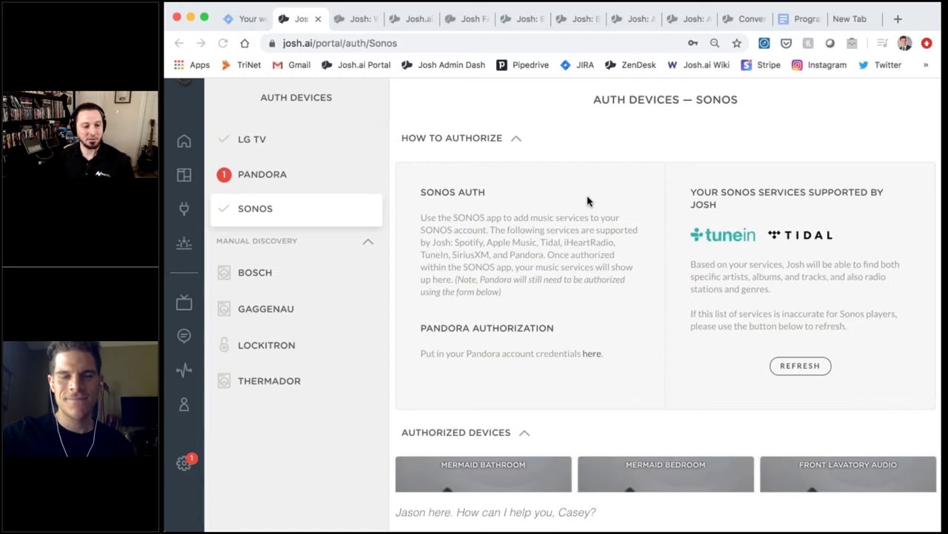
{"action": "scroll", "coordinate": [620, 241], "scroll_direction": "down", "scroll_amount": 1}
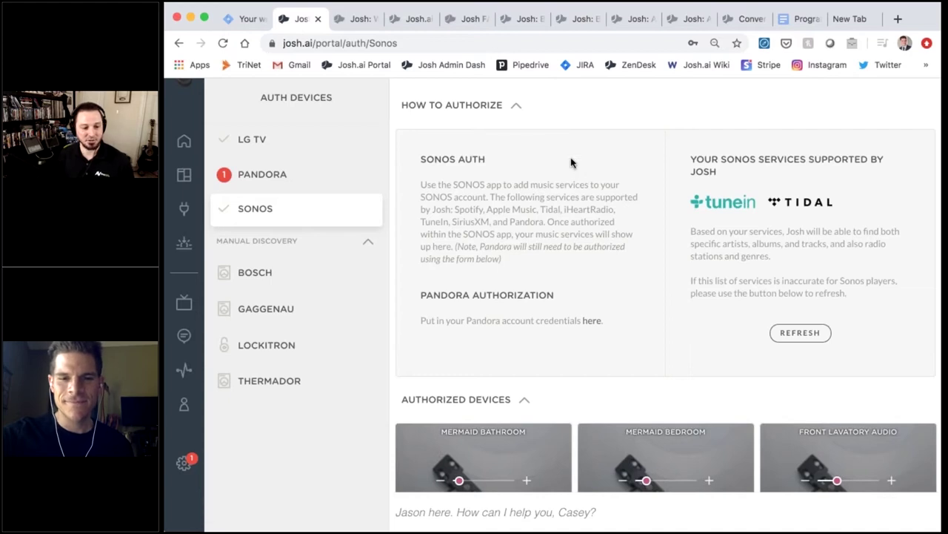
{"action": "scroll", "coordinate": [571, 162], "scroll_direction": "down", "scroll_amount": 5}
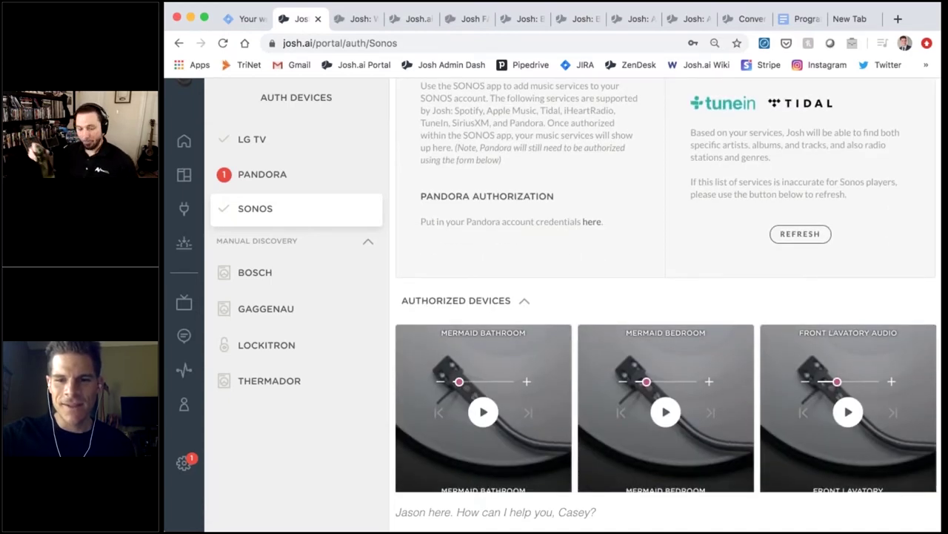
{"action": "scroll", "coordinate": [483, 442], "scroll_direction": "up", "scroll_amount": 3}
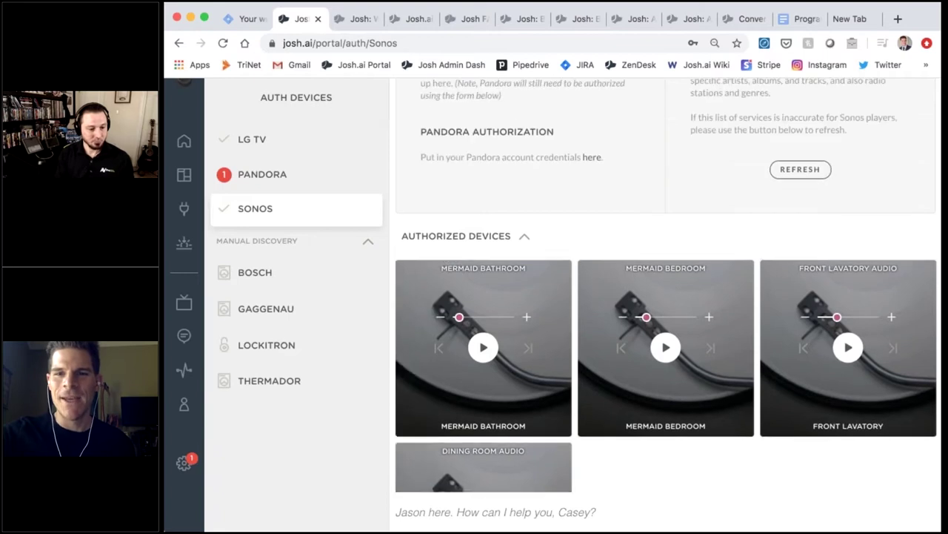
{"action": "scroll", "coordinate": [777, 295], "scroll_direction": "up", "scroll_amount": 1}
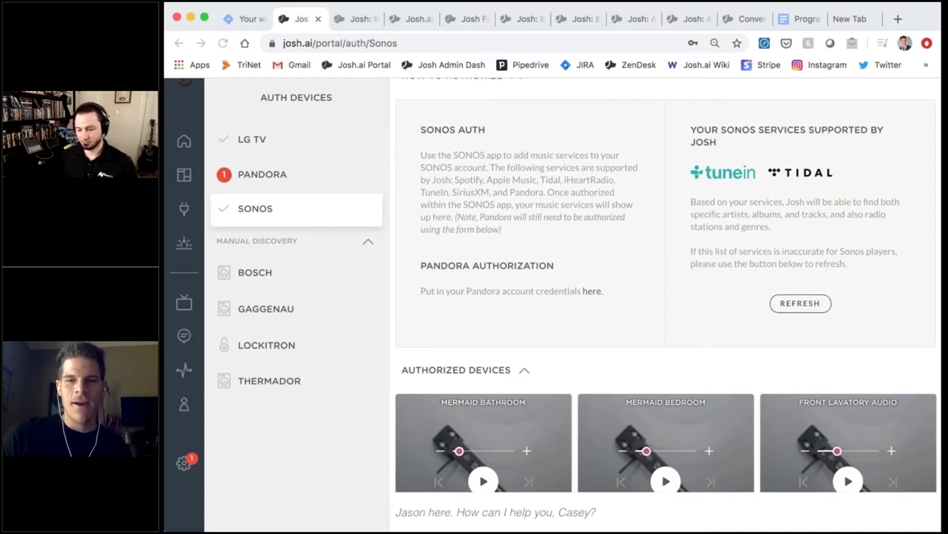
{"action": "left_click", "coordinate": [690, 254]}
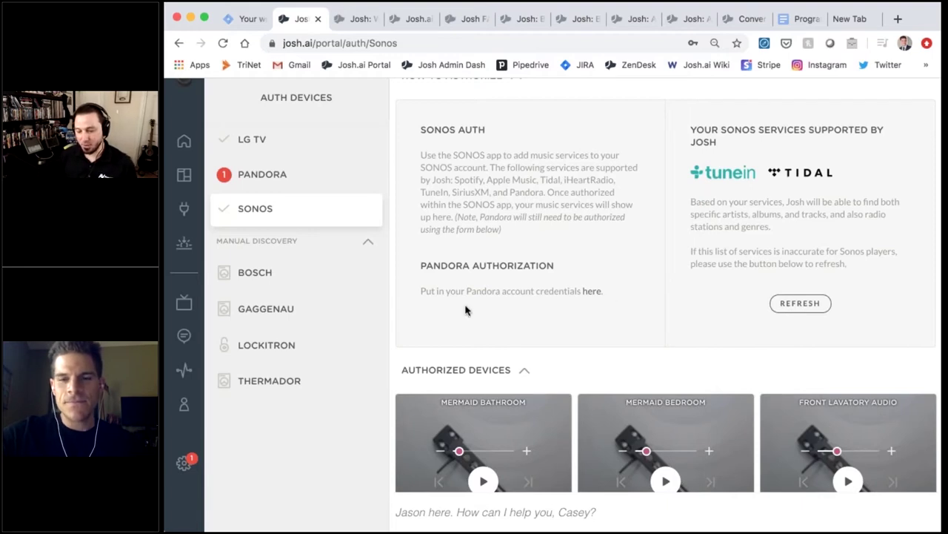
{"action": "scroll", "coordinate": [466, 310], "scroll_direction": "down", "scroll_amount": 1}
{"action": "mouse_move", "coordinate": [185, 302]}
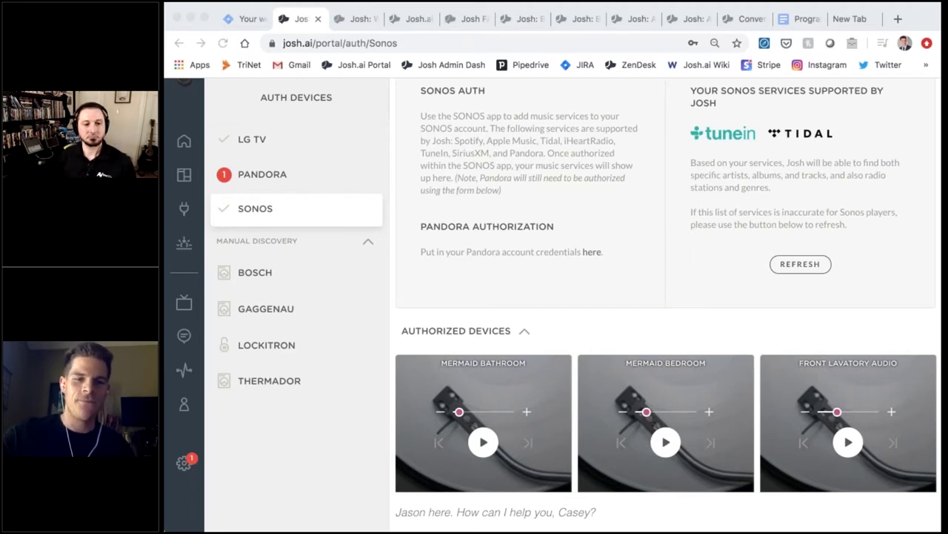
{"action": "left_click", "coordinate": [682, 315]}
{"action": "scroll", "coordinate": [682, 315], "scroll_direction": "up", "scroll_amount": 1}
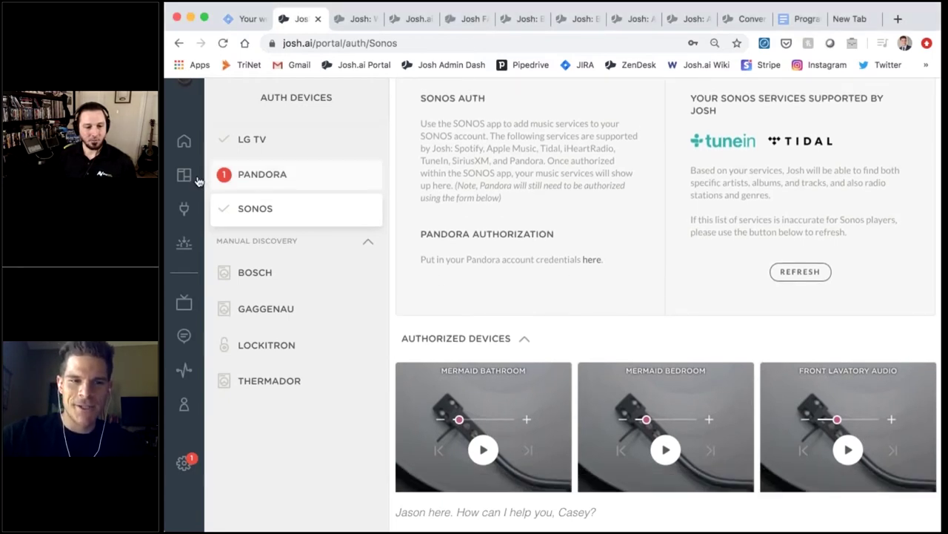
Step: Open the Master Bedroom speaker's music controls, look through its Sonos favorites, and close them
{"action": "left_click", "coordinate": [212, 184]}
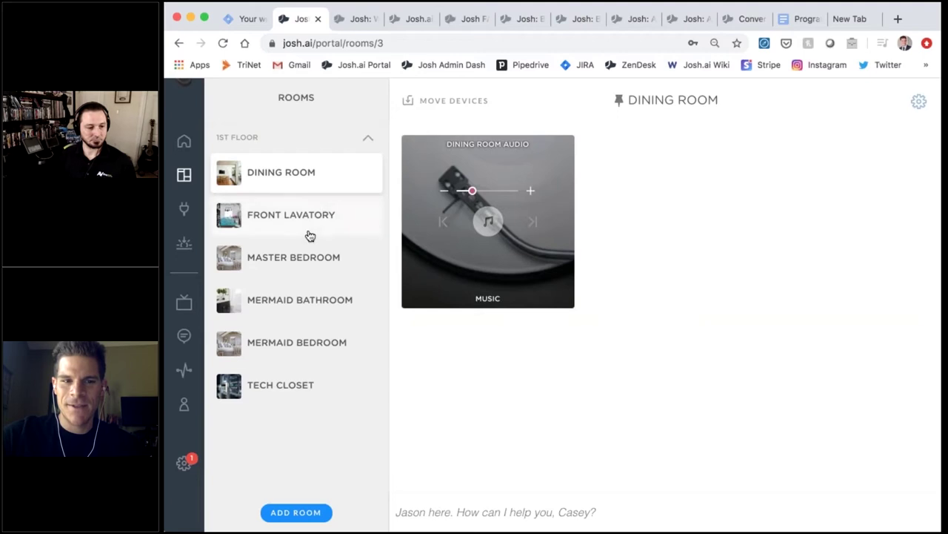
{"action": "left_click", "coordinate": [324, 257]}
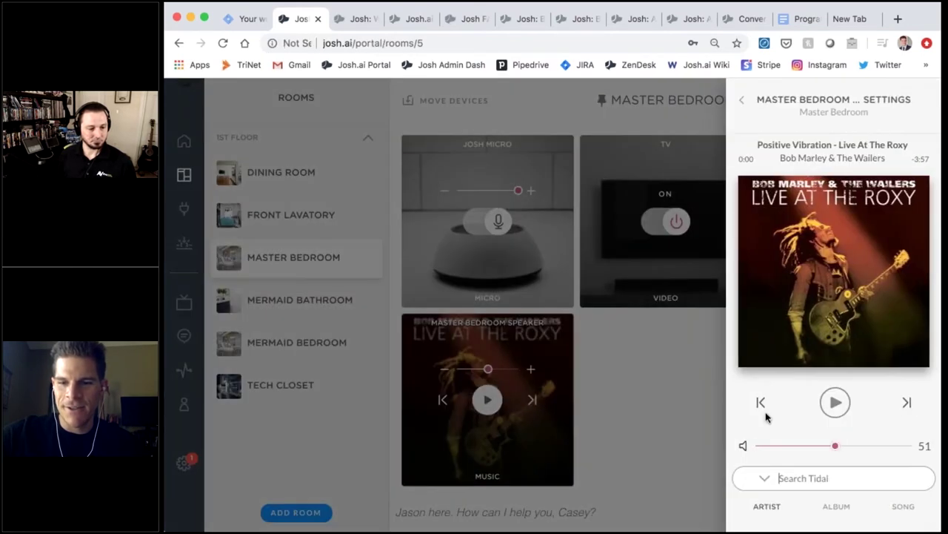
{"action": "scroll", "coordinate": [801, 394], "scroll_direction": "down", "scroll_amount": 5}
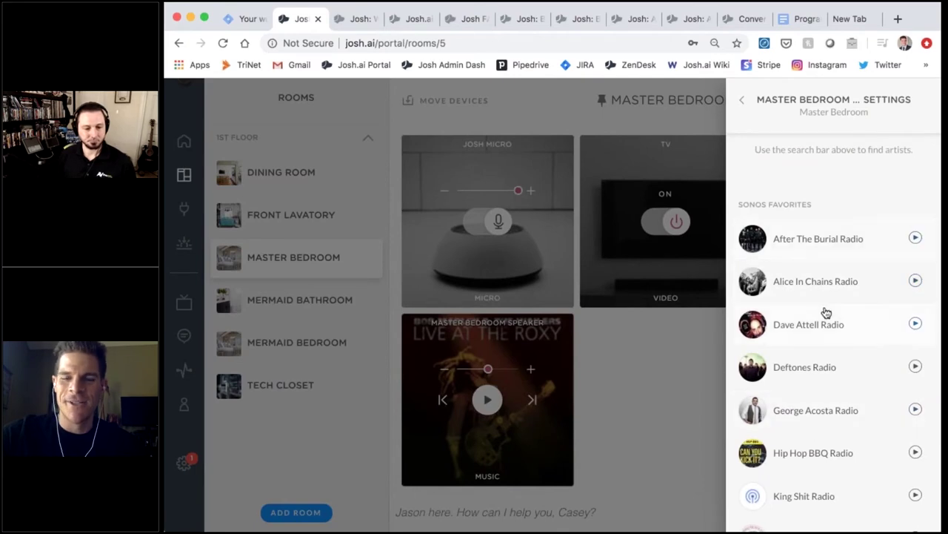
{"action": "scroll", "coordinate": [826, 312], "scroll_direction": "down", "scroll_amount": 1}
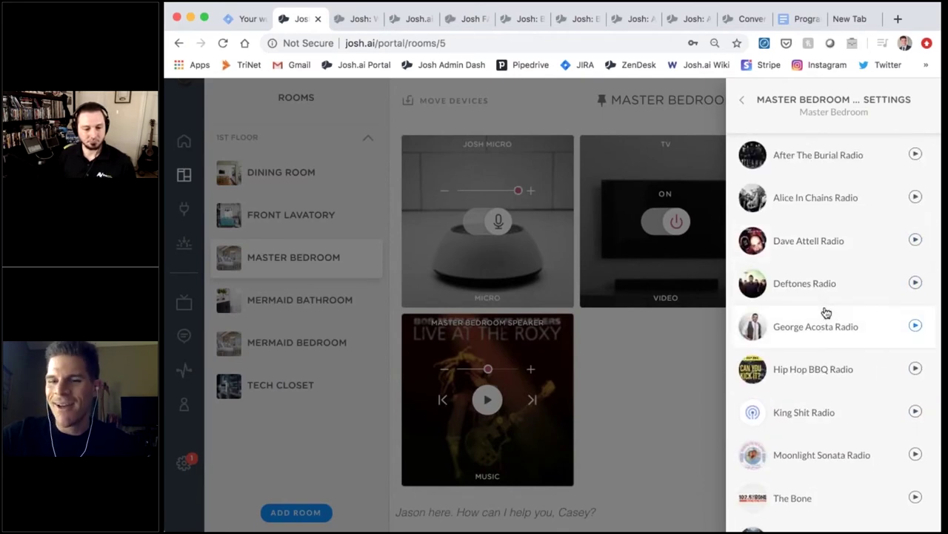
{"action": "scroll", "coordinate": [826, 312], "scroll_direction": "up", "scroll_amount": 2}
{"action": "scroll", "coordinate": [826, 312], "scroll_direction": "up", "scroll_amount": 3}
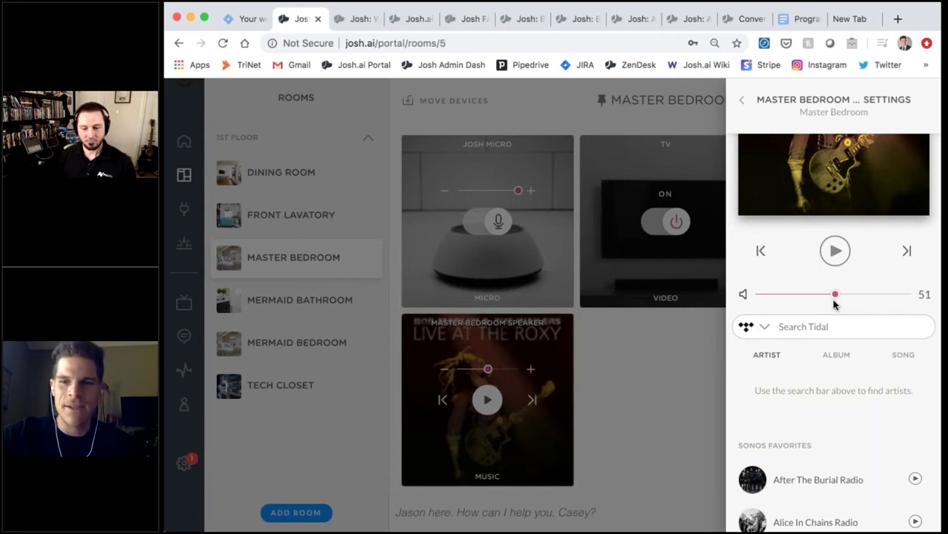
{"action": "left_click", "coordinate": [742, 105]}
{"action": "mouse_move", "coordinate": [185, 173]}
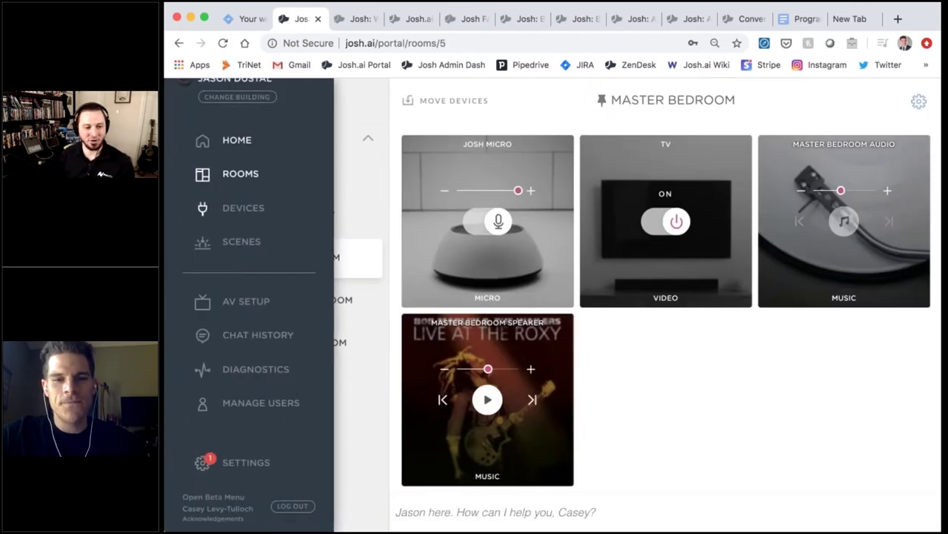
Step: Check the Master Bedroom TV's source and volume controls and the room's own settings, closing each view
{"action": "left_click", "coordinate": [669, 297]}
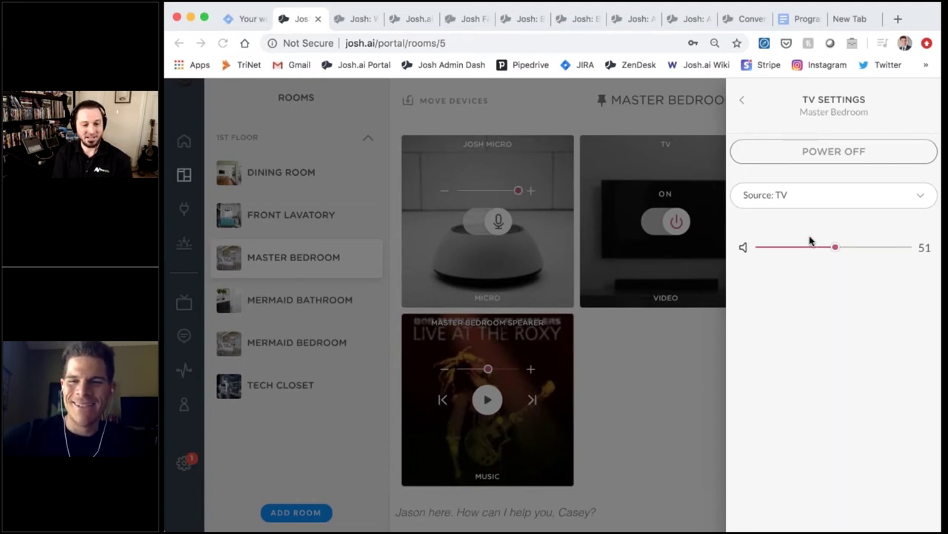
{"action": "left_click", "coordinate": [704, 324]}
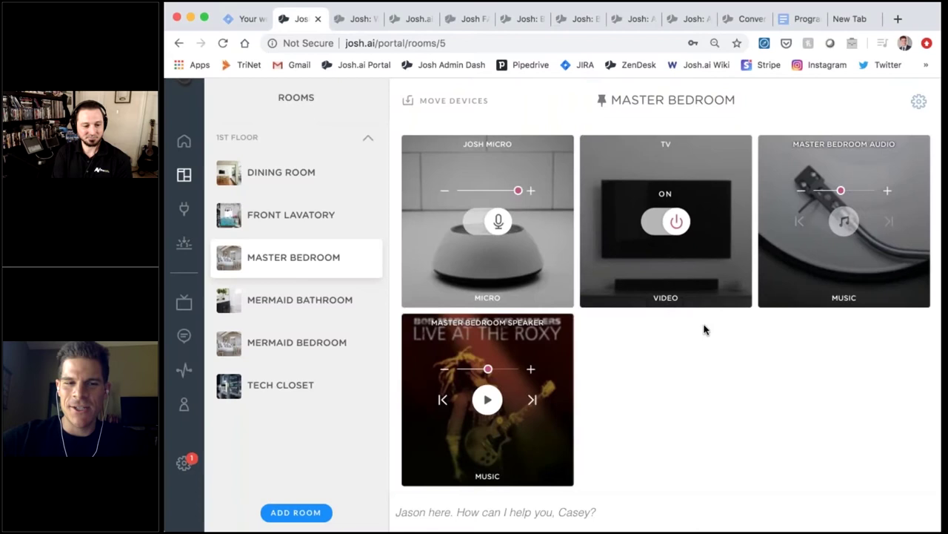
{"action": "left_click", "coordinate": [919, 104]}
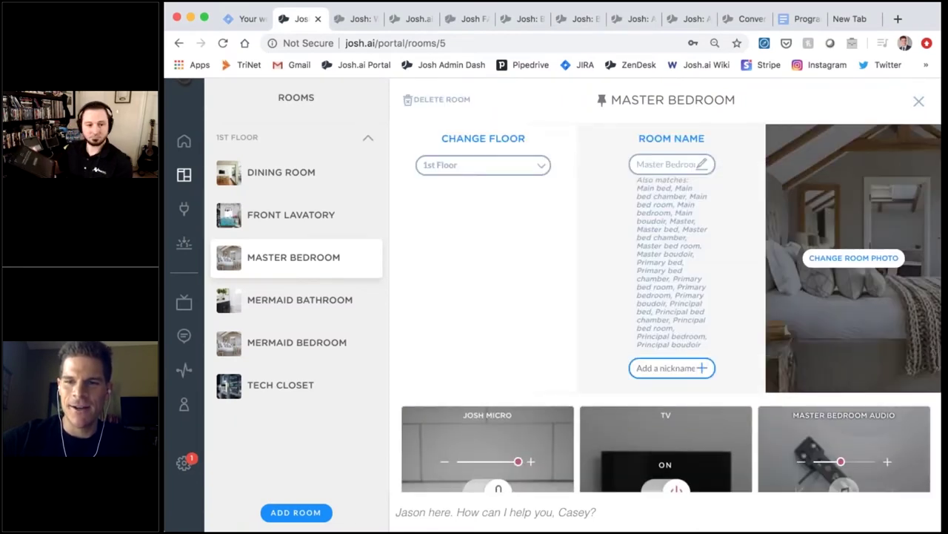
{"action": "left_click", "coordinate": [919, 101]}
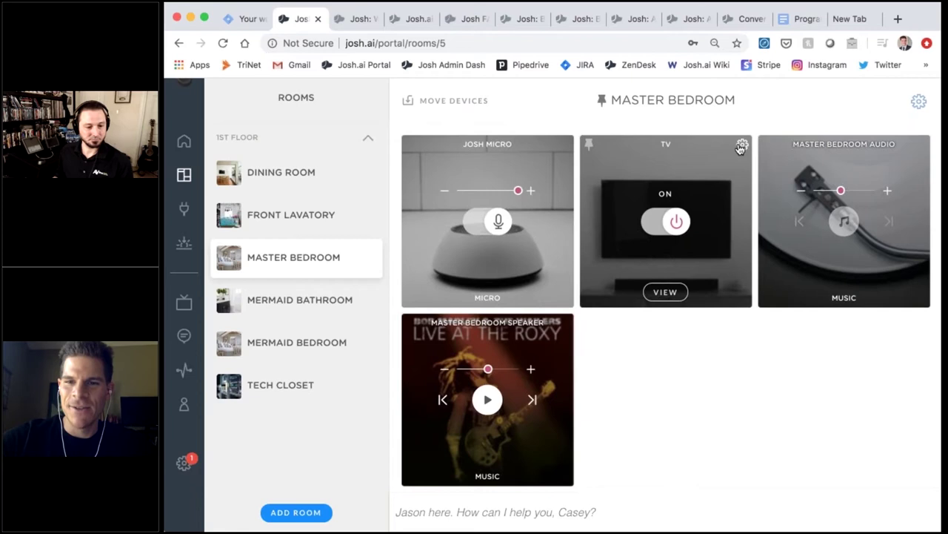
Step: Inspect the TV's device name, aliases and room assignment, recheck its playback controls, and return to the Master Bedroom
{"action": "left_click", "coordinate": [740, 147]}
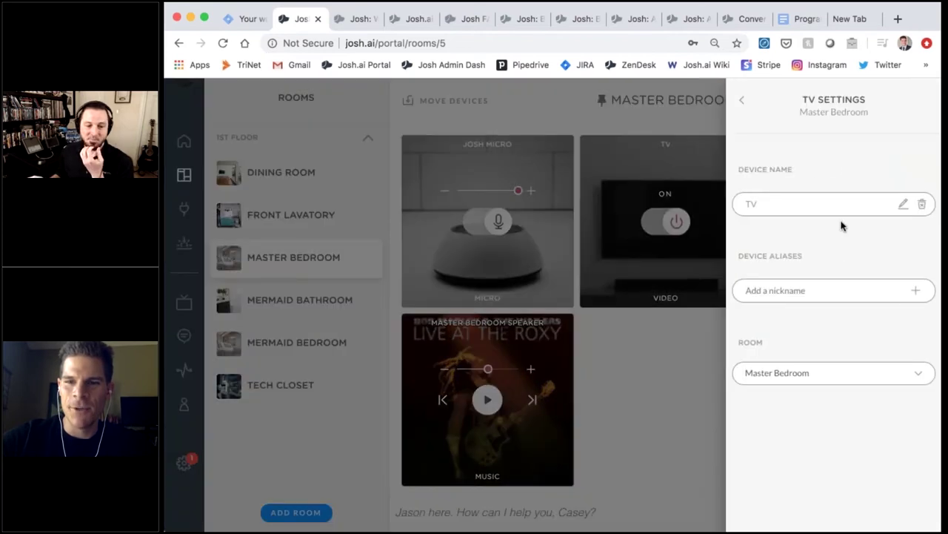
{"action": "left_click", "coordinate": [742, 105]}
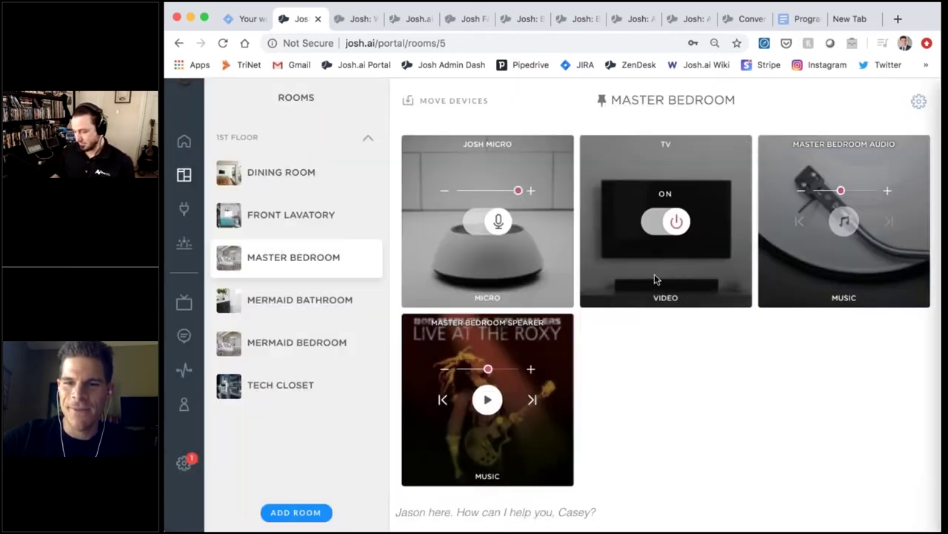
{"action": "left_click", "coordinate": [742, 144]}
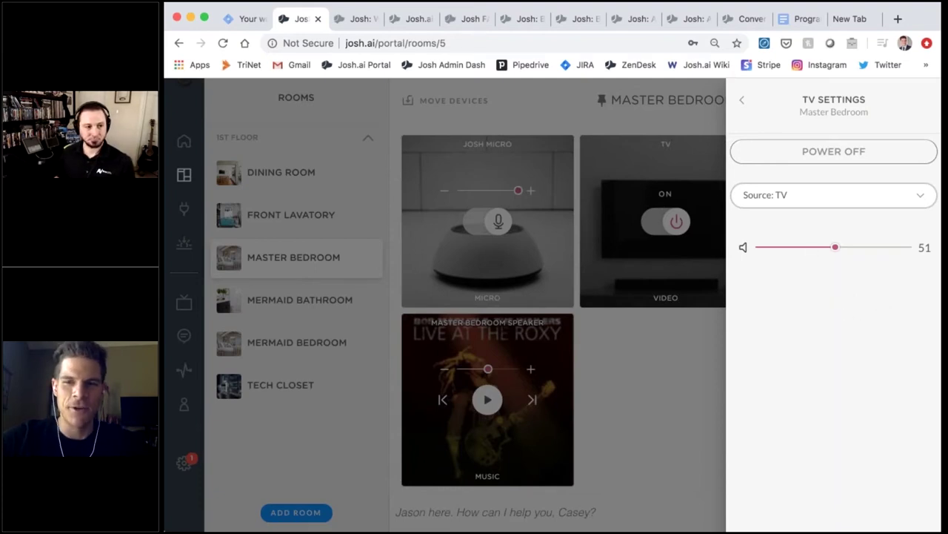
{"action": "left_click", "coordinate": [745, 100]}
{"action": "left_click", "coordinate": [688, 342]}
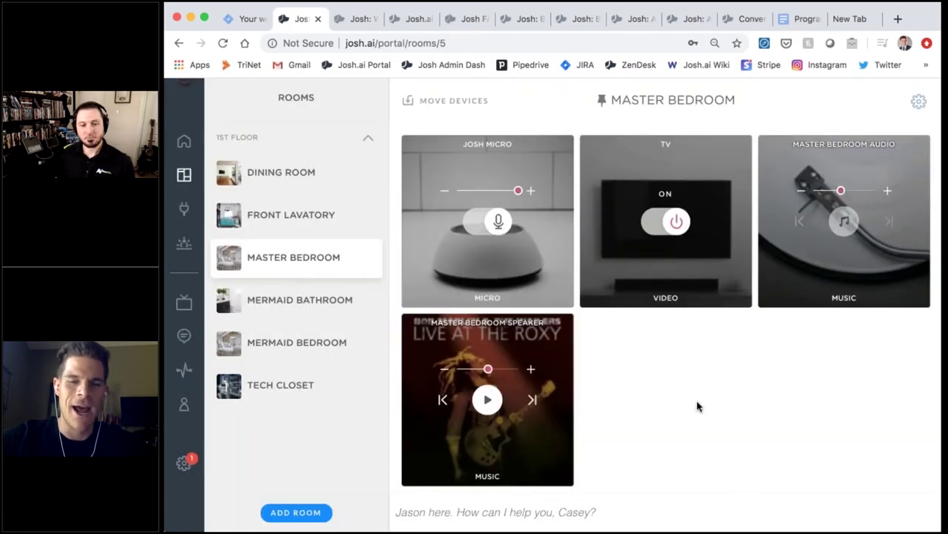
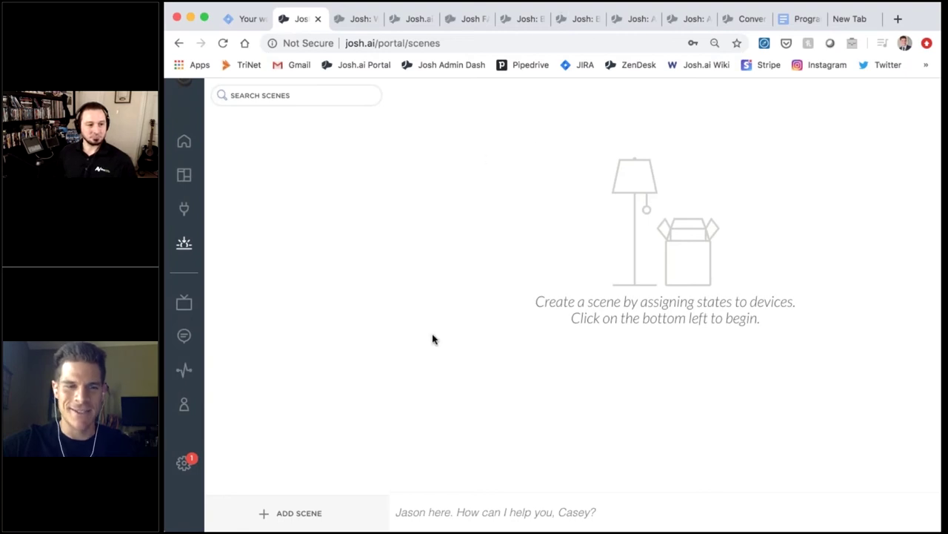
Step: Add a new scene named Entertain and reload the page to bring up its editor
{"action": "left_click", "coordinate": [300, 512]}
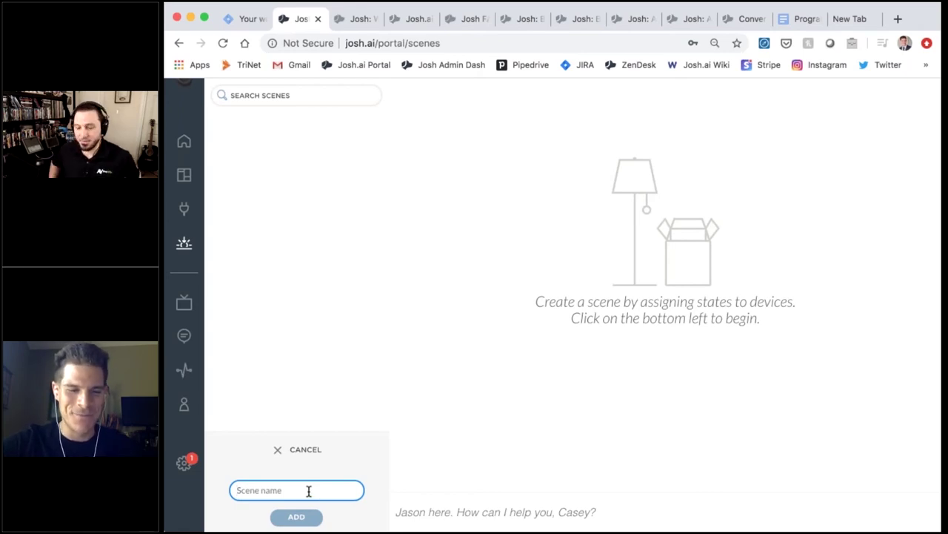
{"action": "type", "text": "En"}
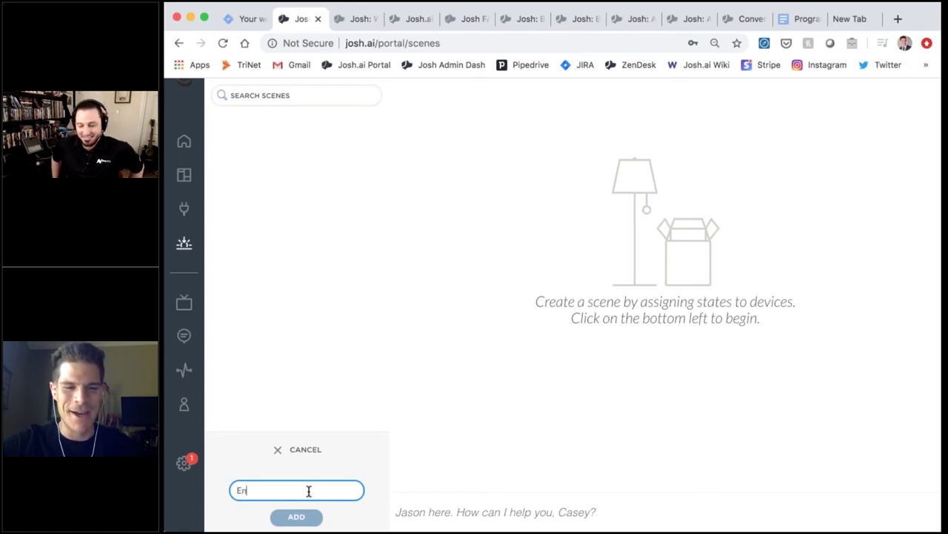
{"action": "type", "text": "tertain"}
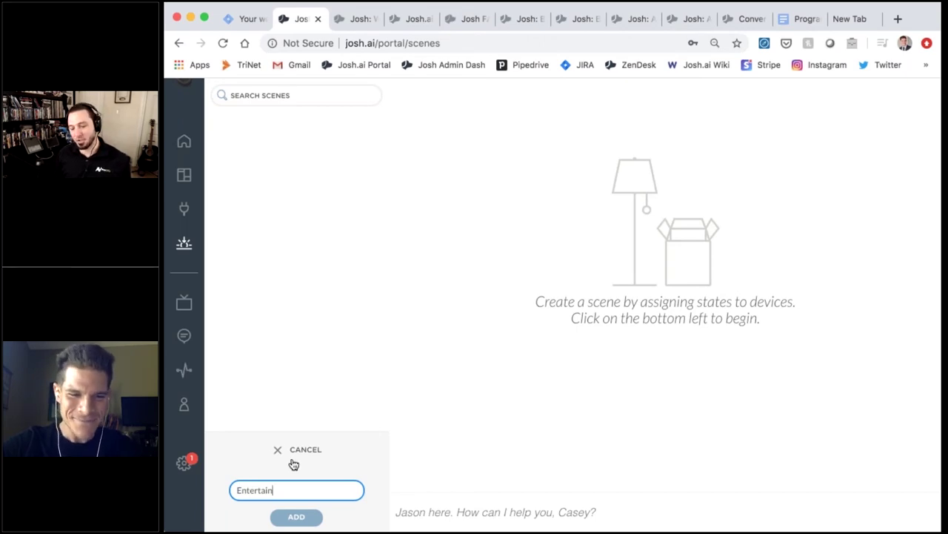
{"action": "left_click_drag", "start_coordinate": [277, 486], "coordinate": [223, 492]}
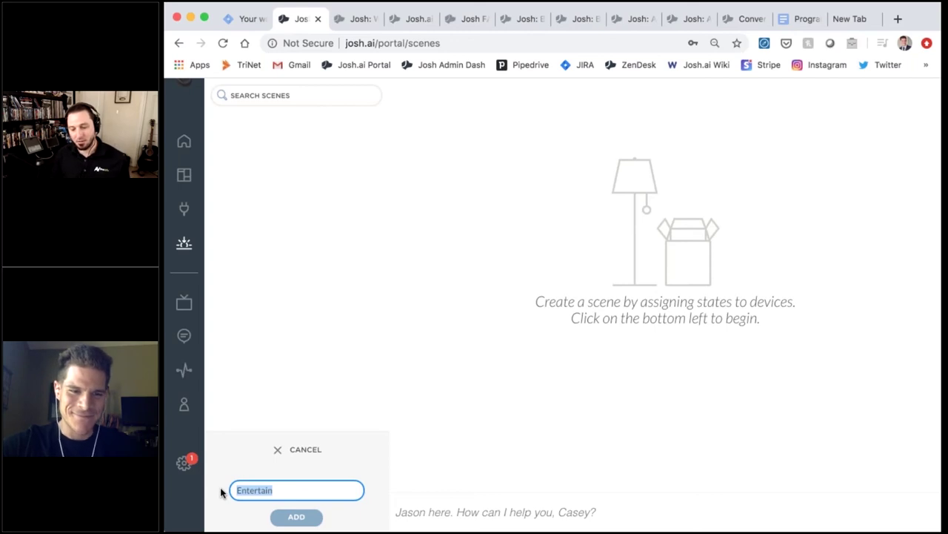
{"action": "left_click", "coordinate": [289, 517]}
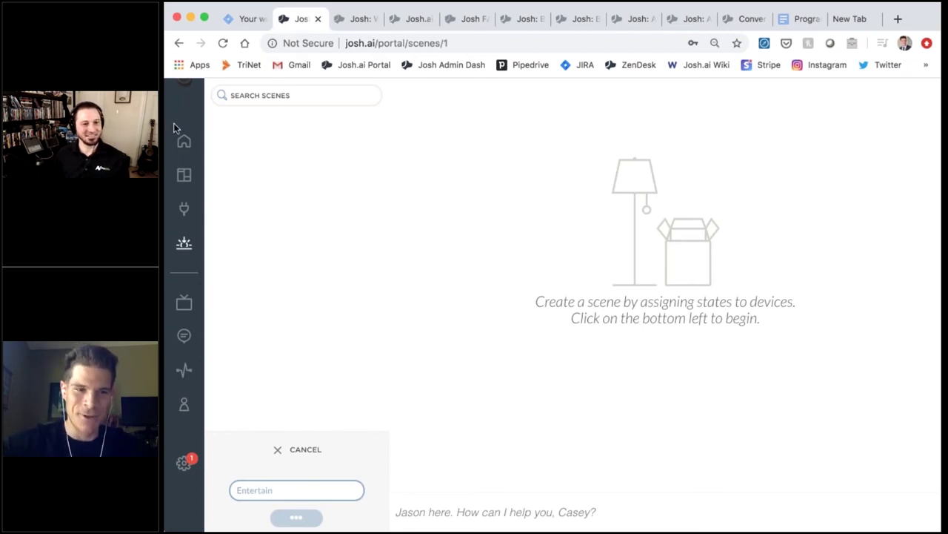
{"action": "left_click", "coordinate": [437, 43]}
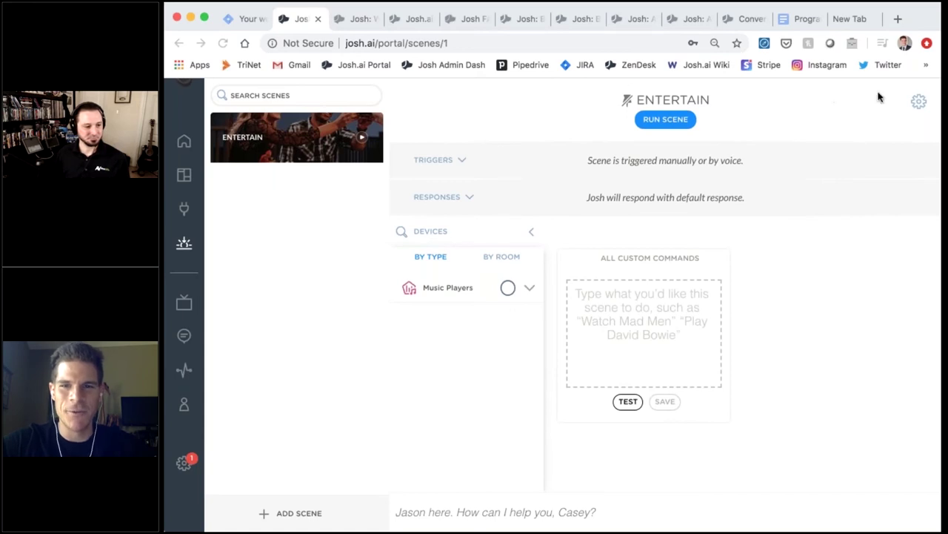
Step: Open the Entertain scene's settings, look through the available scene photos and close the photo selection without choosing one
{"action": "left_click", "coordinate": [916, 110]}
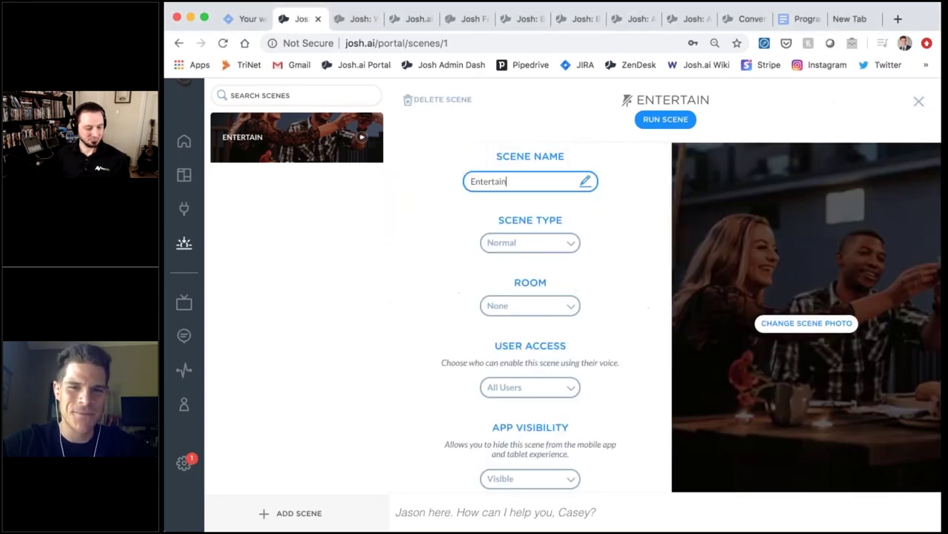
{"action": "left_click", "coordinate": [807, 323]}
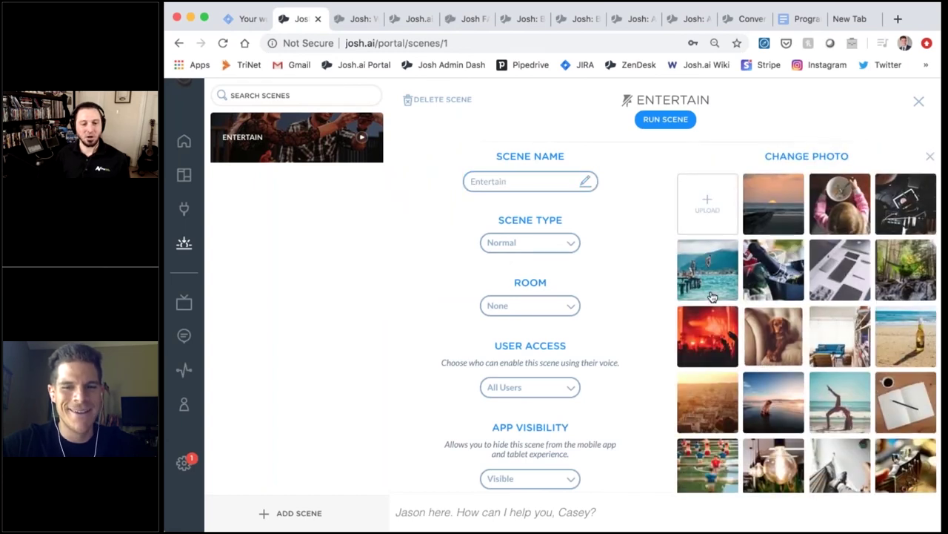
{"action": "scroll", "coordinate": [711, 291], "scroll_direction": "down", "scroll_amount": 3}
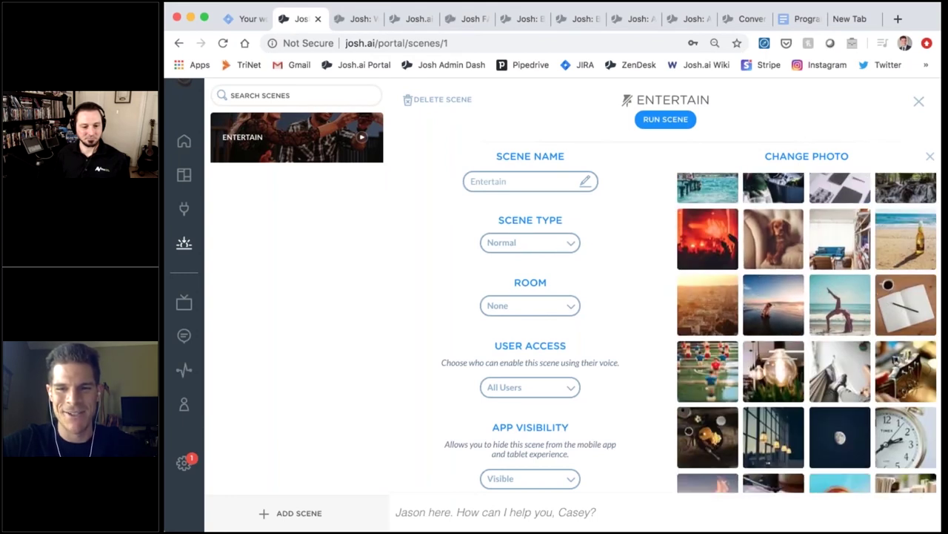
{"action": "scroll", "coordinate": [773, 332], "scroll_direction": "down", "scroll_amount": 1}
{"action": "scroll", "coordinate": [773, 332], "scroll_direction": "down", "scroll_amount": 1}
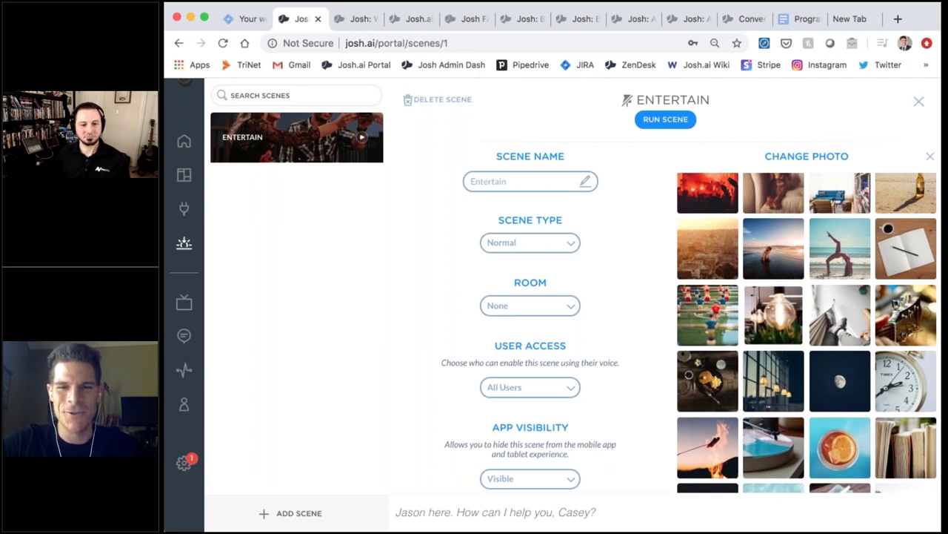
{"action": "scroll", "coordinate": [700, 182], "scroll_direction": "up", "scroll_amount": 4}
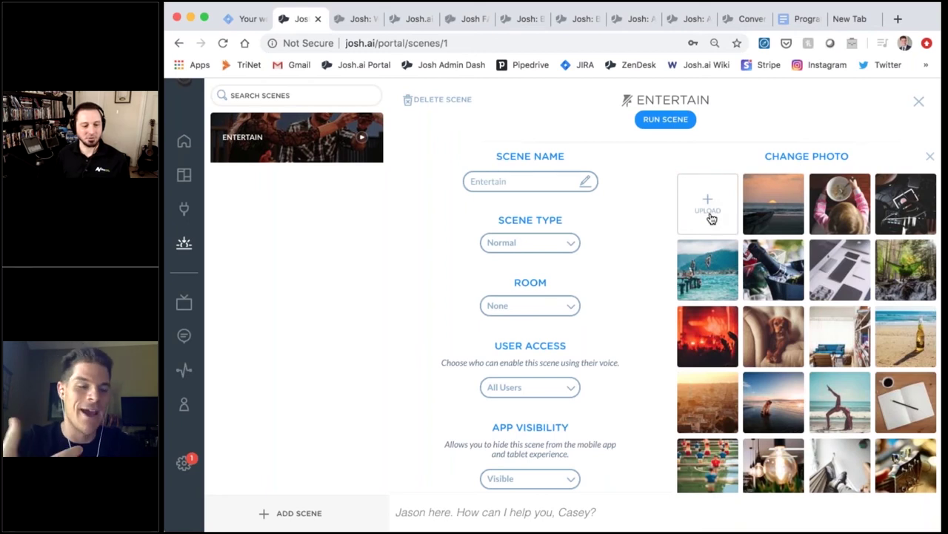
{"action": "left_click", "coordinate": [930, 155]}
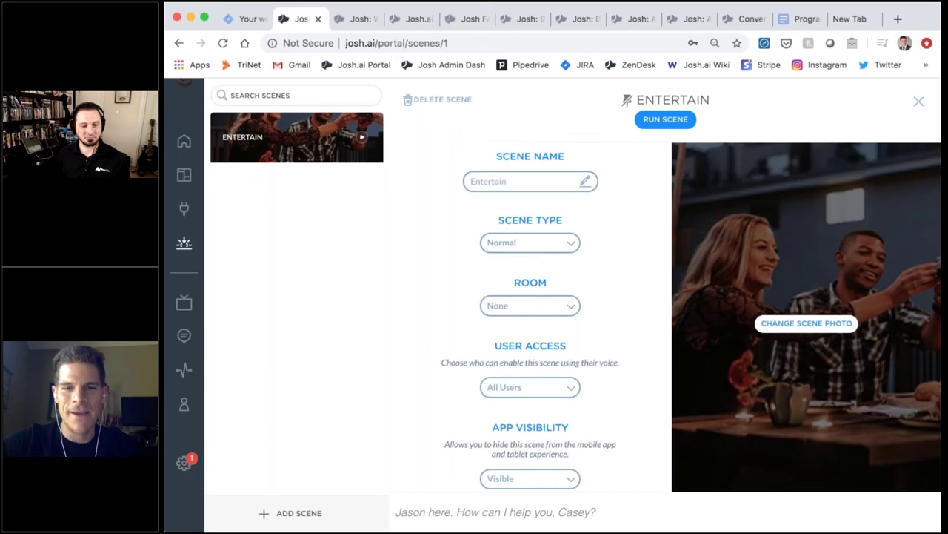
Step: Review the Entertain scene's type, room, user access and app visibility options, down to its triggers and devices
{"action": "scroll", "coordinate": [561, 233], "scroll_direction": "down", "scroll_amount": 1}
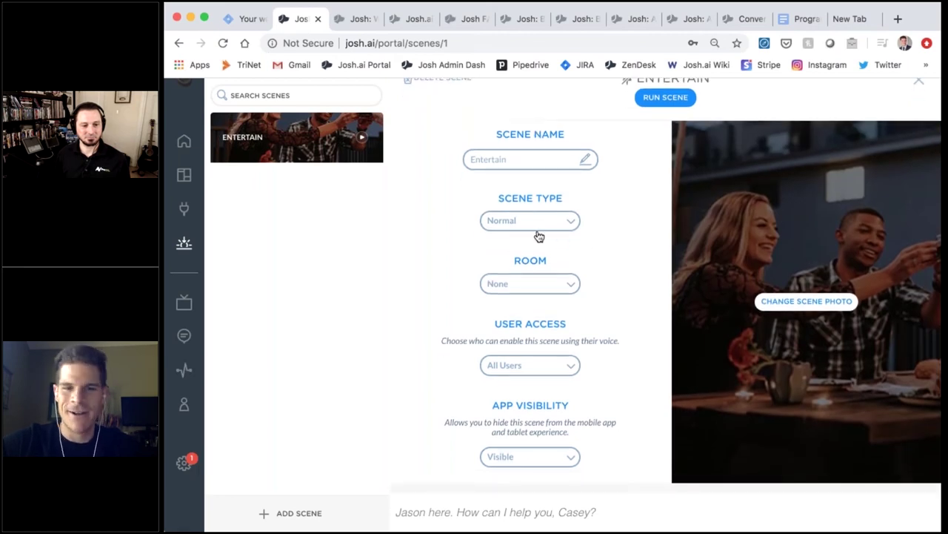
{"action": "left_click", "coordinate": [554, 223]}
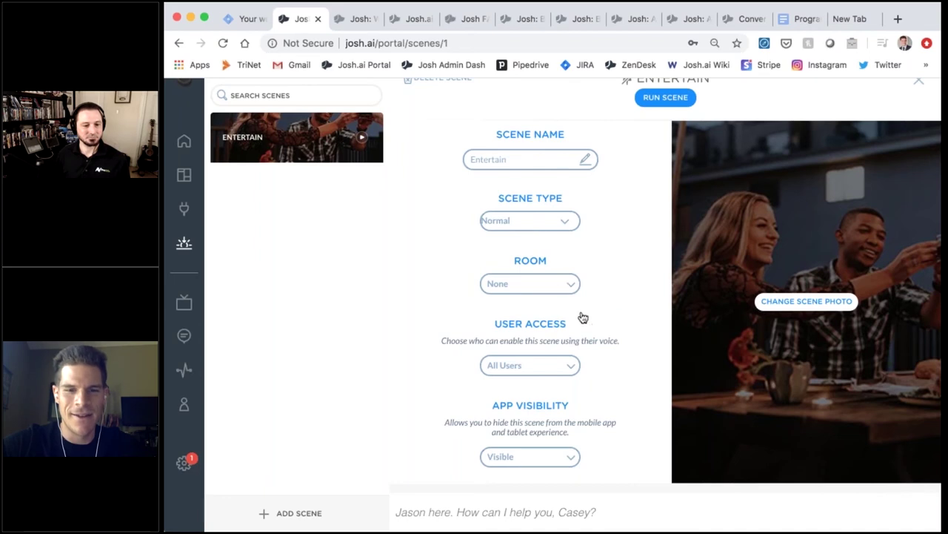
{"action": "scroll", "coordinate": [558, 276], "scroll_direction": "down", "scroll_amount": 2}
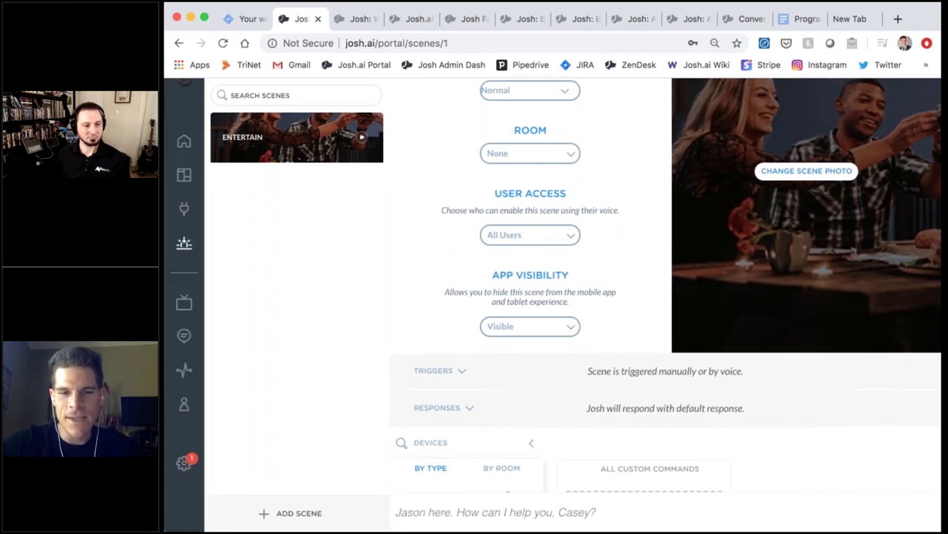
{"action": "scroll", "coordinate": [586, 237], "scroll_direction": "down", "scroll_amount": 3}
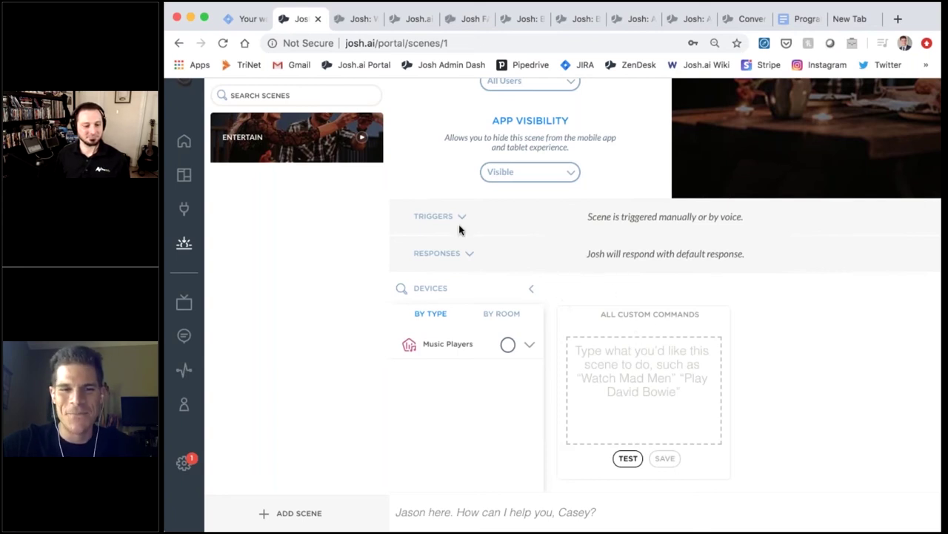
Step: Check which music players are available, add all of them to the Entertain scene and switch their action to play
{"action": "left_click", "coordinate": [529, 348]}
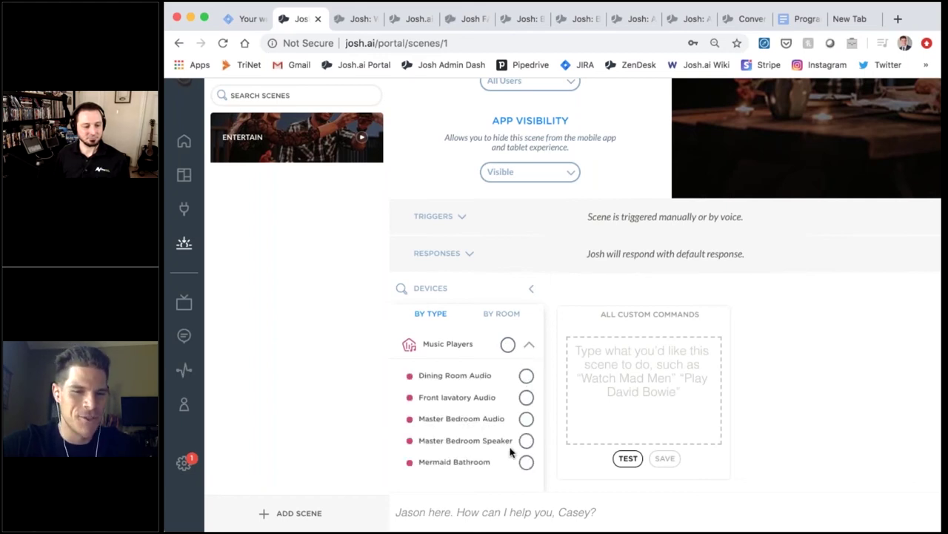
{"action": "left_click", "coordinate": [529, 347]}
{"action": "left_click", "coordinate": [508, 346]}
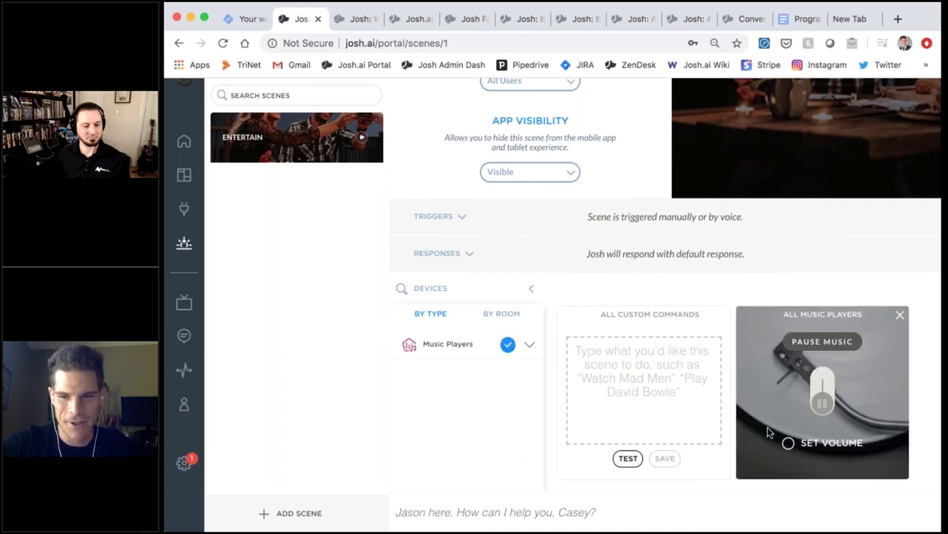
{"action": "left_click", "coordinate": [817, 389]}
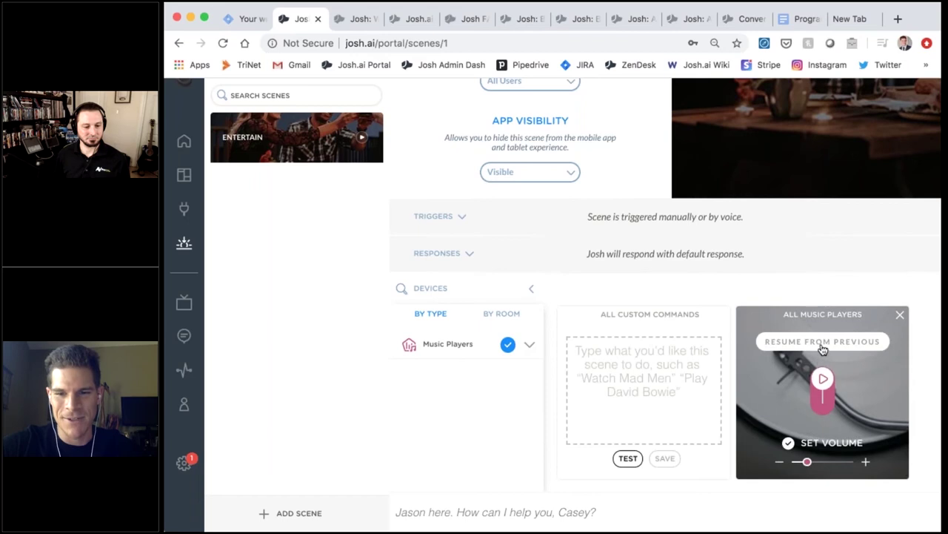
Step: Choose Alice In Chains Radio from the Sonos favorites for all music players and raise their volume to about half
{"action": "left_click", "coordinate": [821, 344]}
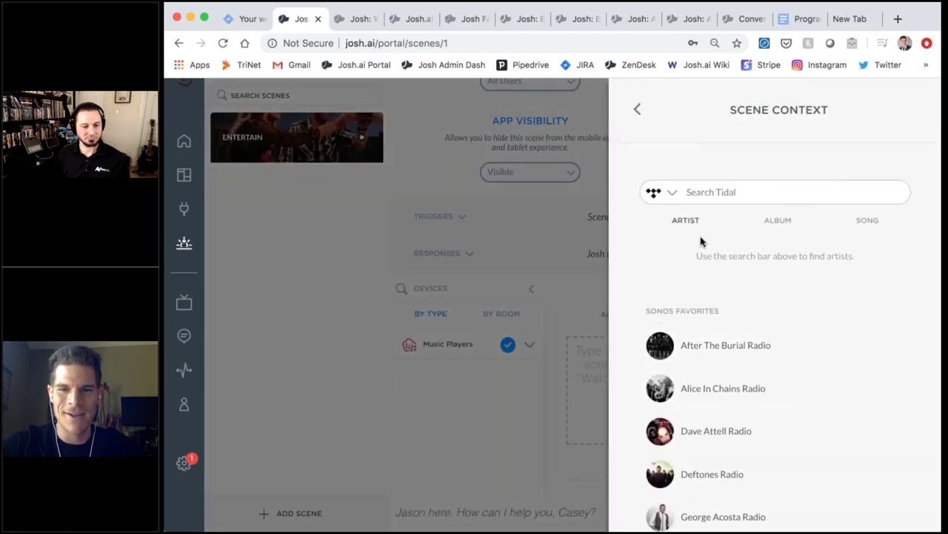
{"action": "scroll", "coordinate": [766, 307], "scroll_direction": "down", "scroll_amount": 2}
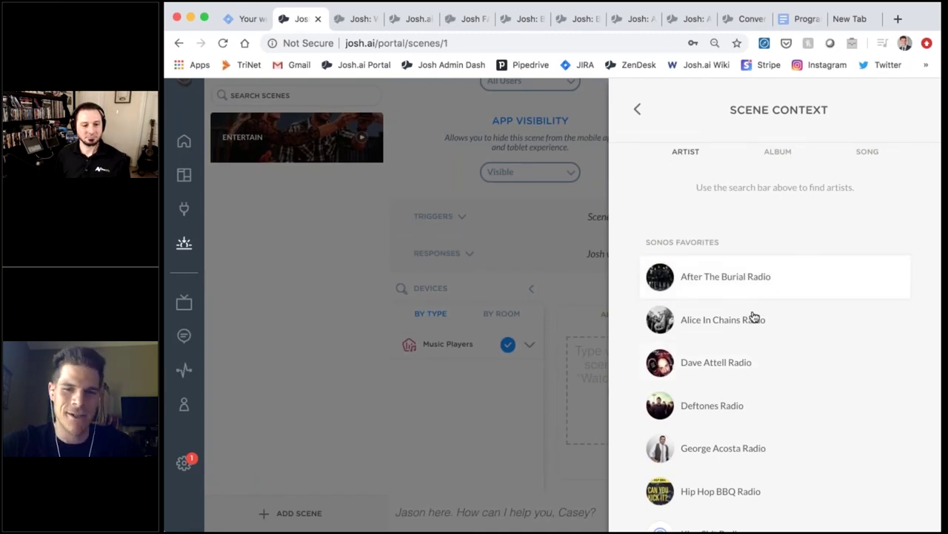
{"action": "scroll", "coordinate": [754, 317], "scroll_direction": "down", "scroll_amount": 4}
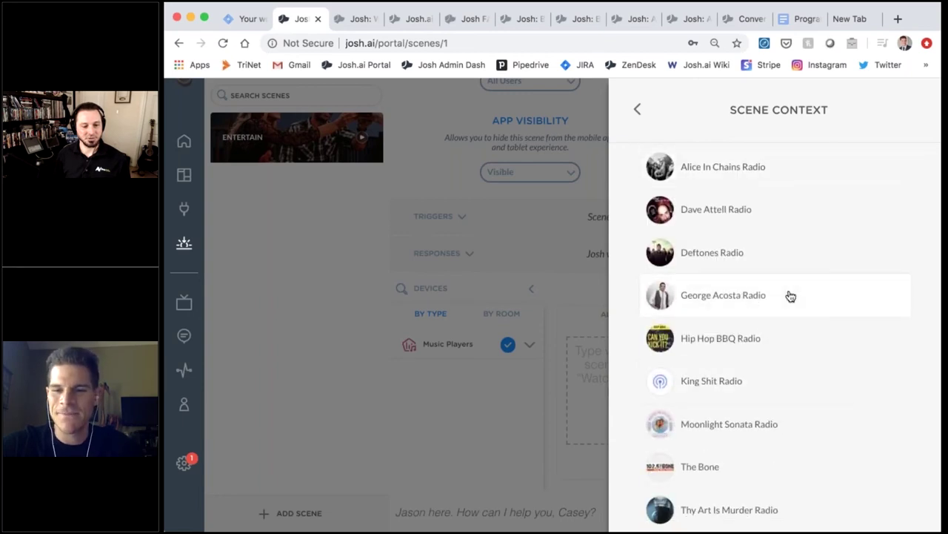
{"action": "scroll", "coordinate": [791, 296], "scroll_direction": "down", "scroll_amount": 2}
{"action": "scroll", "coordinate": [786, 363], "scroll_direction": "up", "scroll_amount": 7}
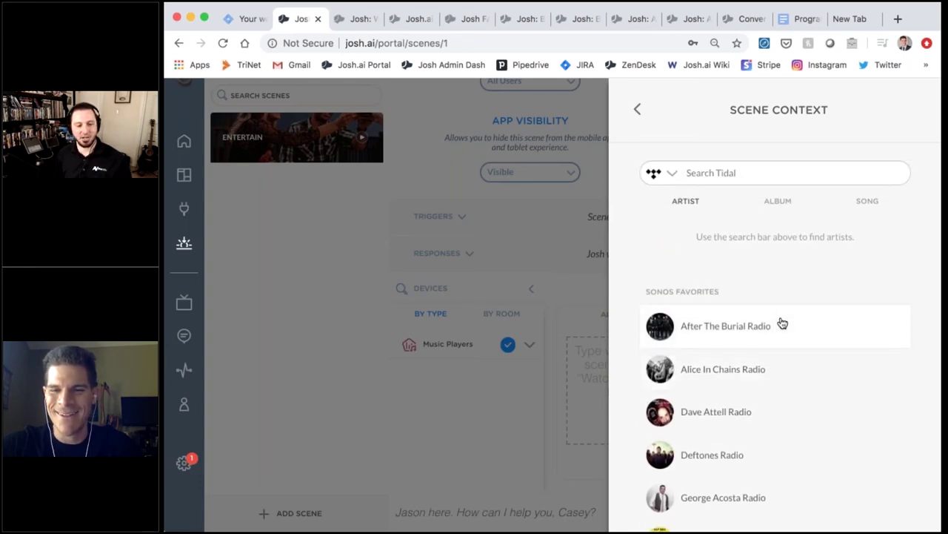
{"action": "left_click", "coordinate": [776, 362]}
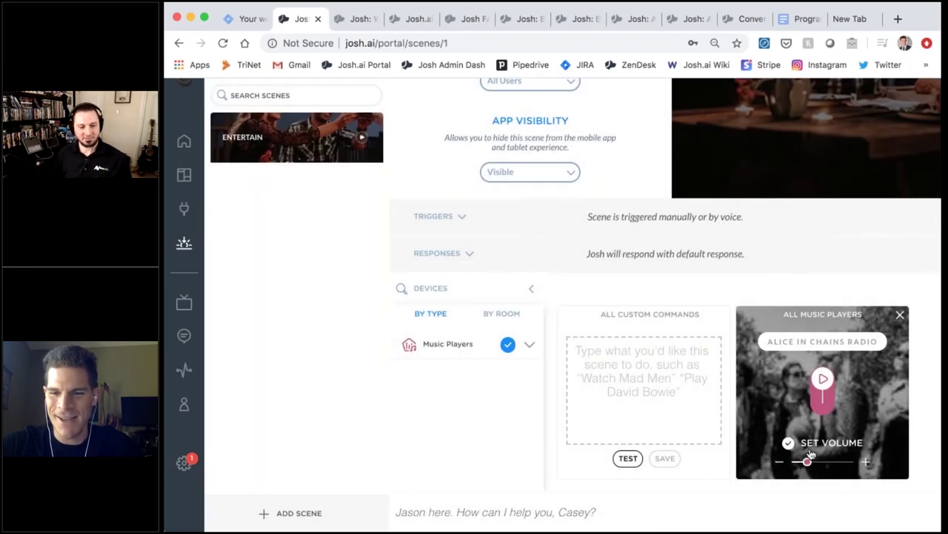
{"action": "left_click_drag", "start_coordinate": [808, 461], "coordinate": [822, 461]}
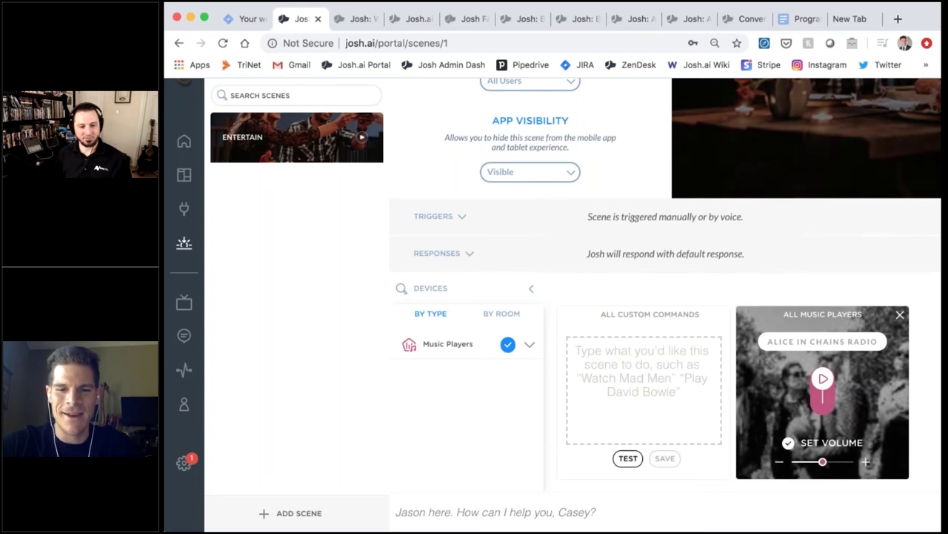
Step: Write the custom command "play Alice in Chains everywhere" for the Entertain scene and clear it again
{"action": "left_click", "coordinate": [658, 350]}
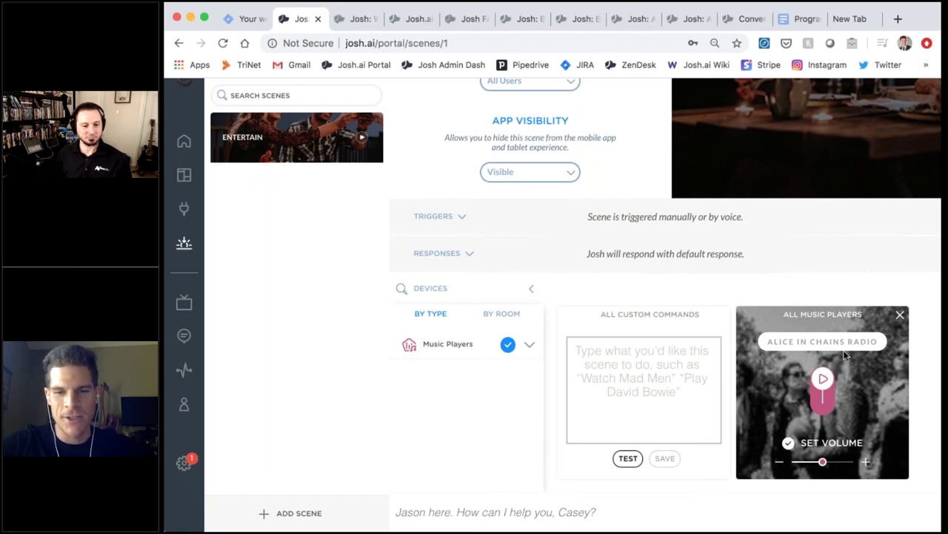
{"action": "left_click", "coordinate": [587, 353]}
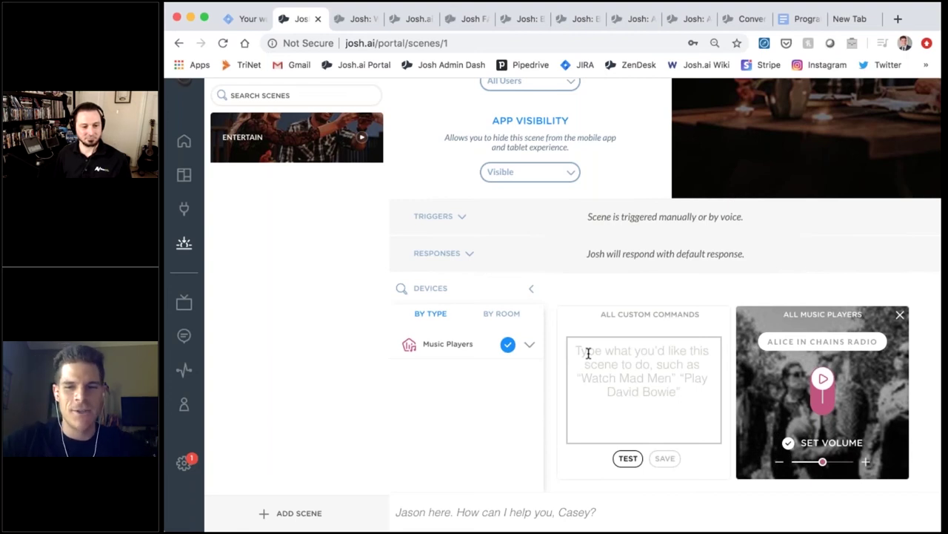
{"action": "type", "text": "play "}
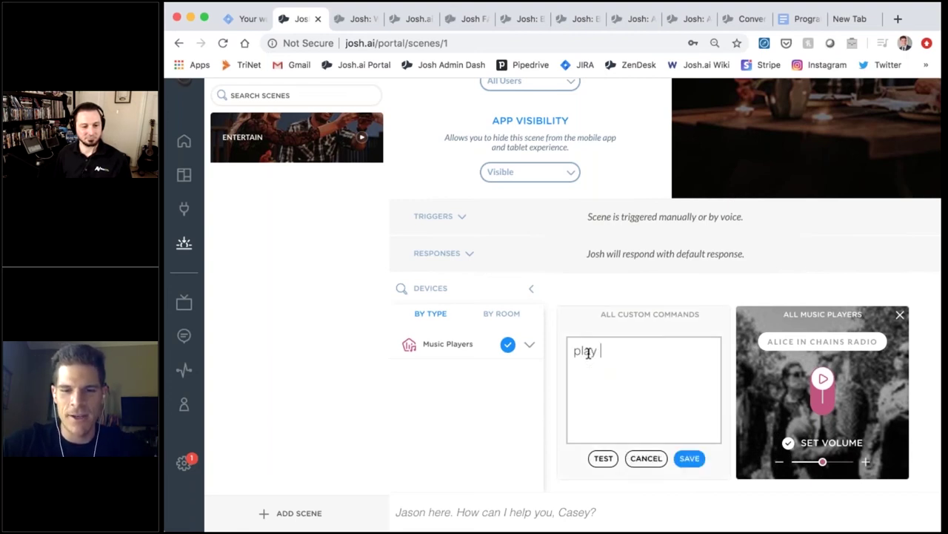
{"action": "type", "text": "Alice in Chains everywhere"}
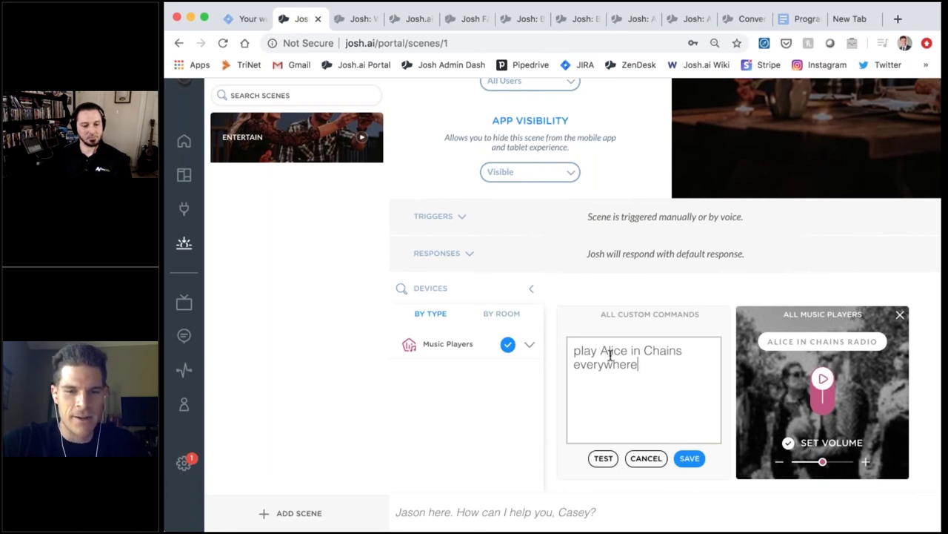
{"action": "left_click_drag", "start_coordinate": [643, 363], "coordinate": [569, 349]}
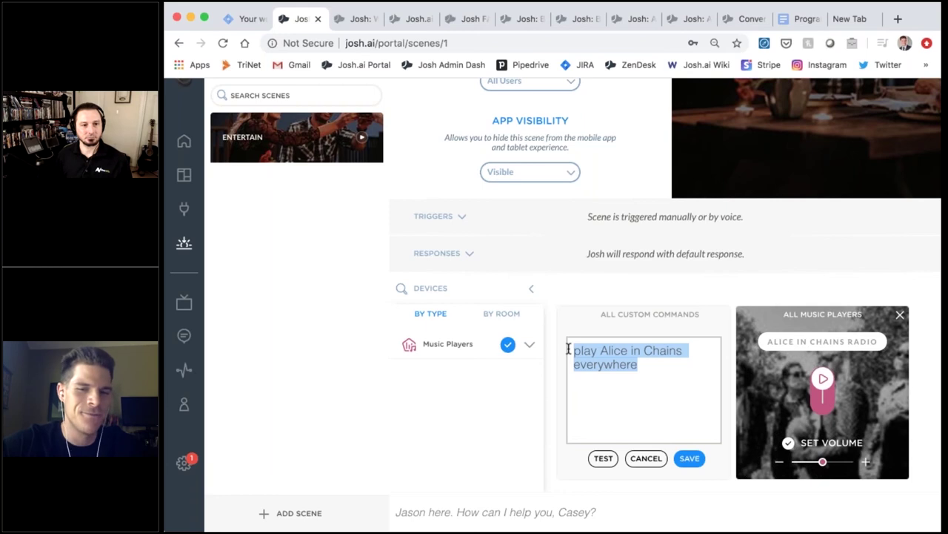
{"action": "key", "text": "BackSpace"}
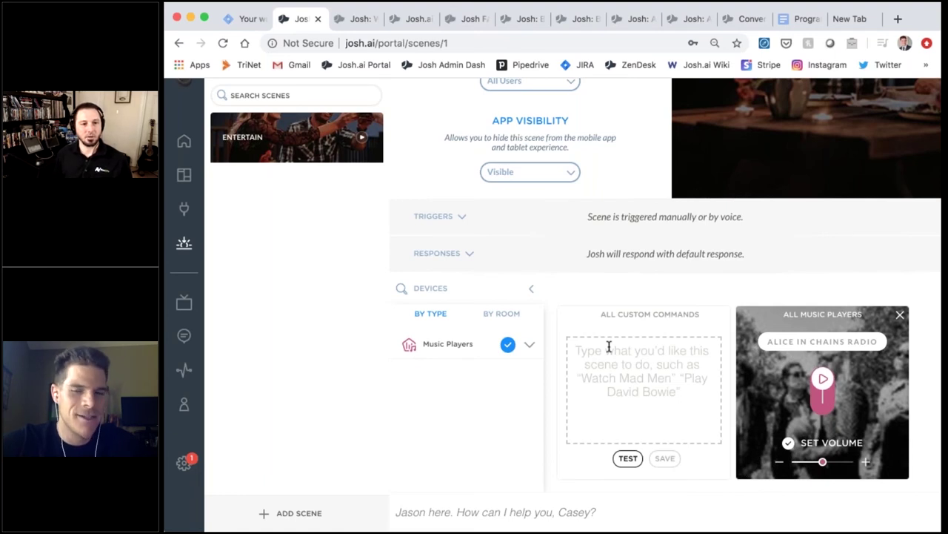
Step: Show the Entertain scene's voice and time triggers, and open the chat history of past commands
{"action": "left_click", "coordinate": [465, 217]}
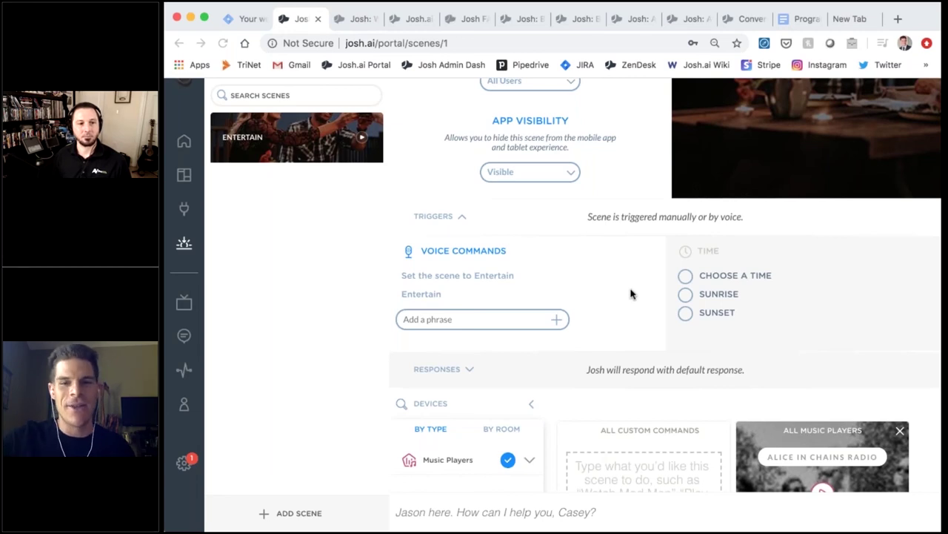
{"action": "left_click", "coordinate": [316, 302]}
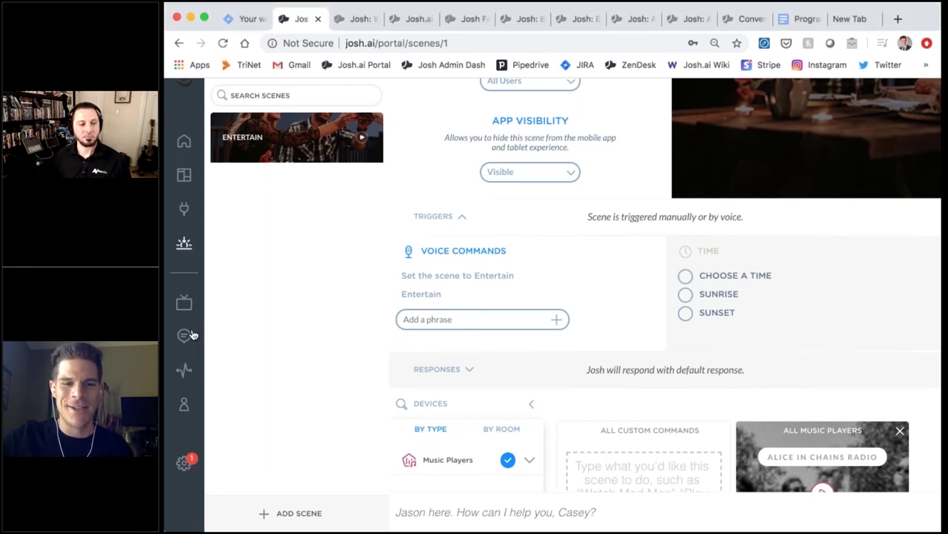
{"action": "mouse_move", "coordinate": [191, 335]}
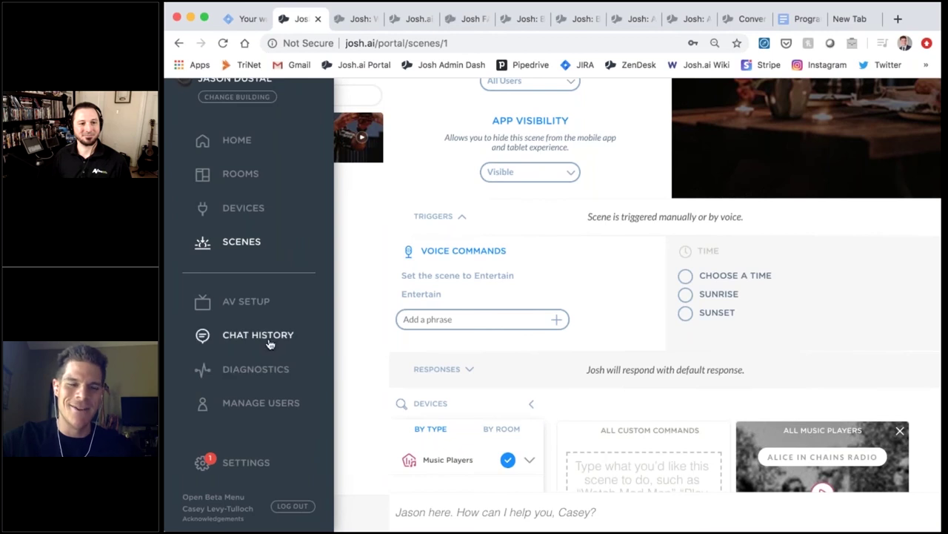
{"action": "left_click", "coordinate": [228, 337]}
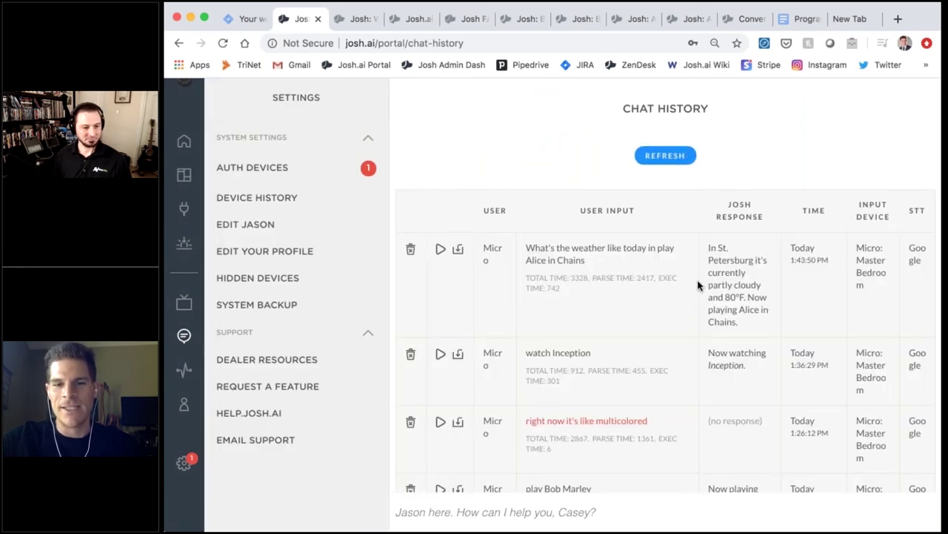
Step: Examine past commands in the chat history, such as the weather, Inception and Stranger Things entries, and return to the Entertain scene
{"action": "triple_click", "coordinate": [593, 246]}
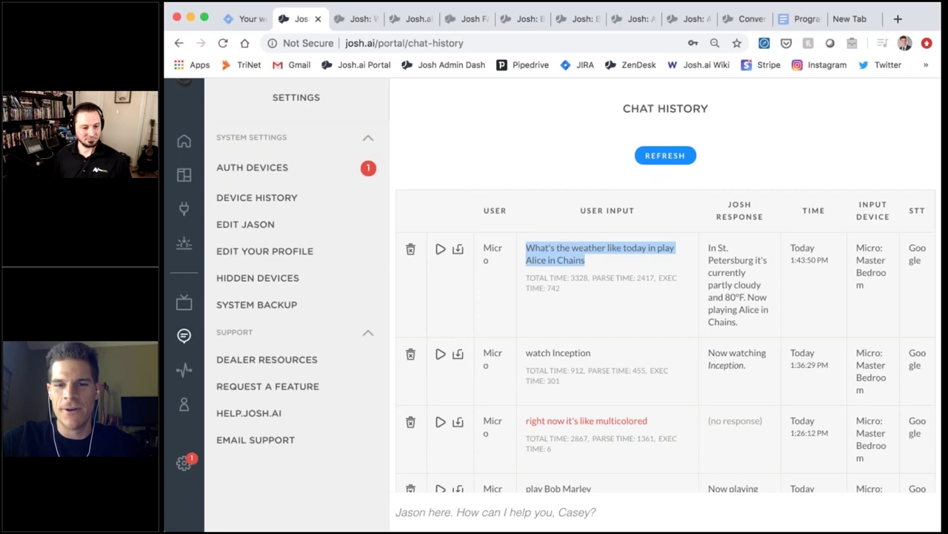
{"action": "left_click", "coordinate": [593, 247]}
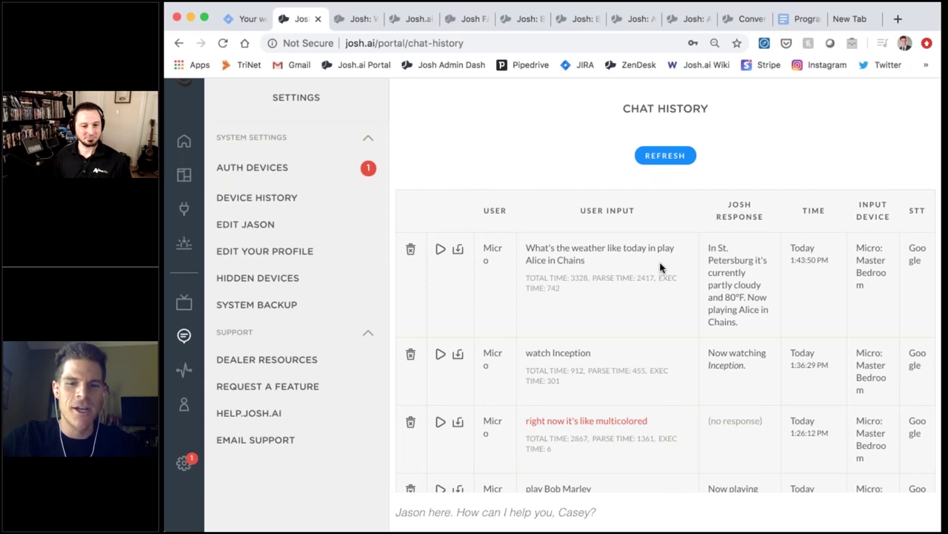
{"action": "scroll", "coordinate": [657, 349], "scroll_direction": "down", "scroll_amount": 1}
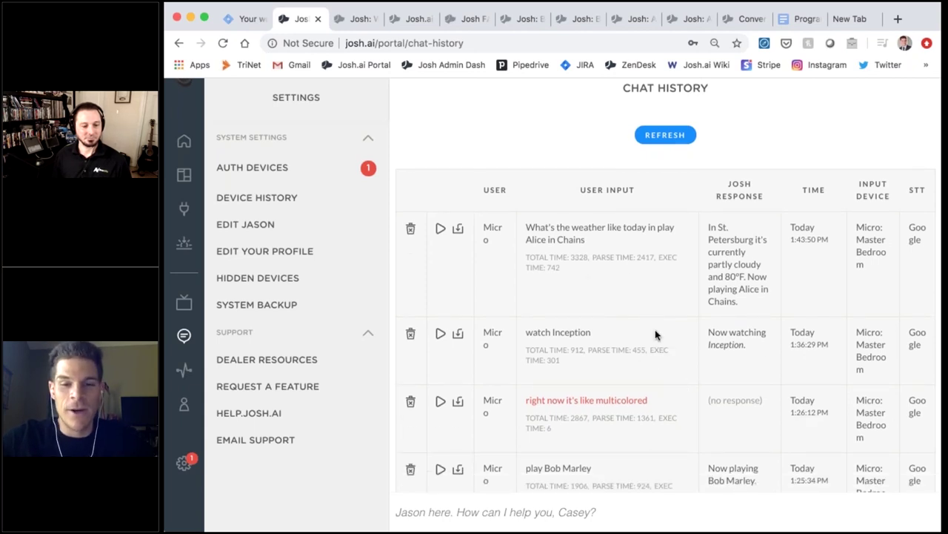
{"action": "scroll", "coordinate": [655, 335], "scroll_direction": "down", "scroll_amount": 5}
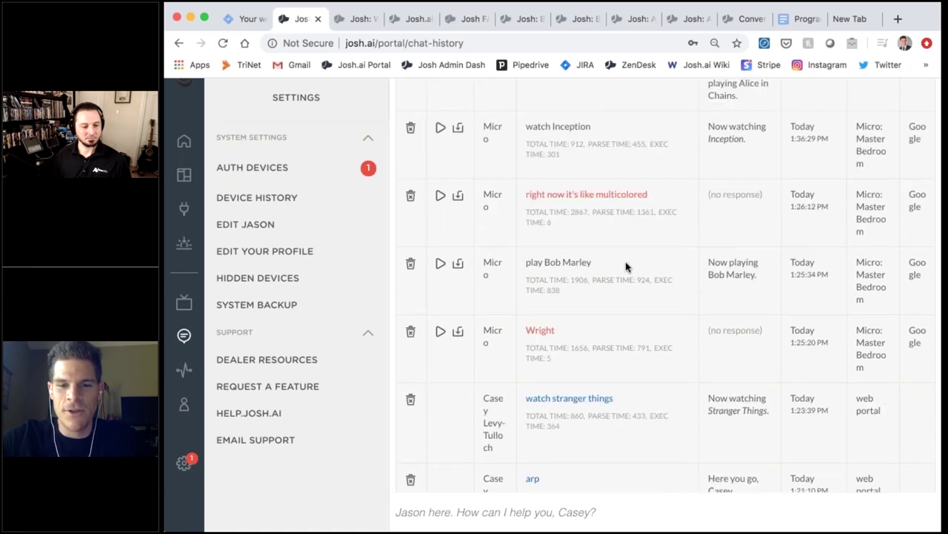
{"action": "scroll", "coordinate": [627, 267], "scroll_direction": "down", "scroll_amount": 4}
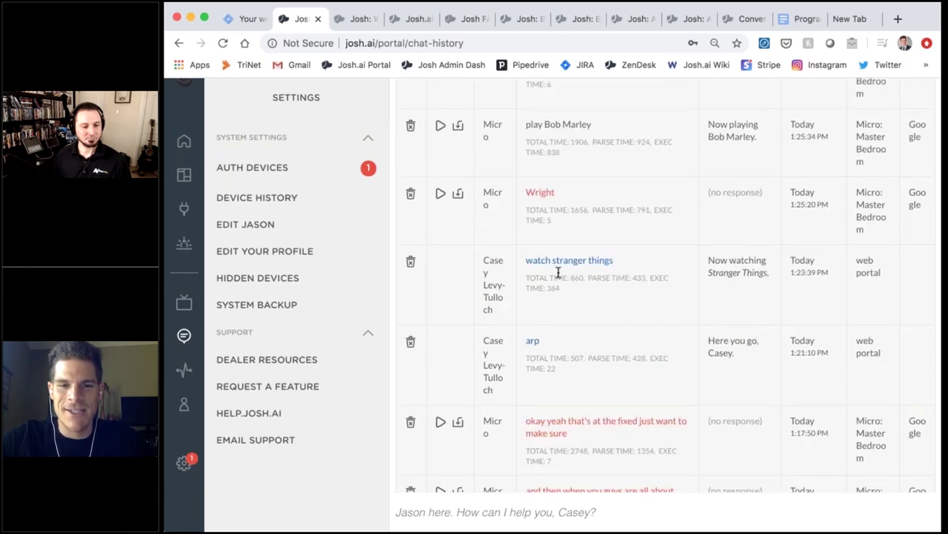
{"action": "left_click_drag", "start_coordinate": [552, 260], "coordinate": [654, 292]}
{"action": "left_click", "coordinate": [652, 295]}
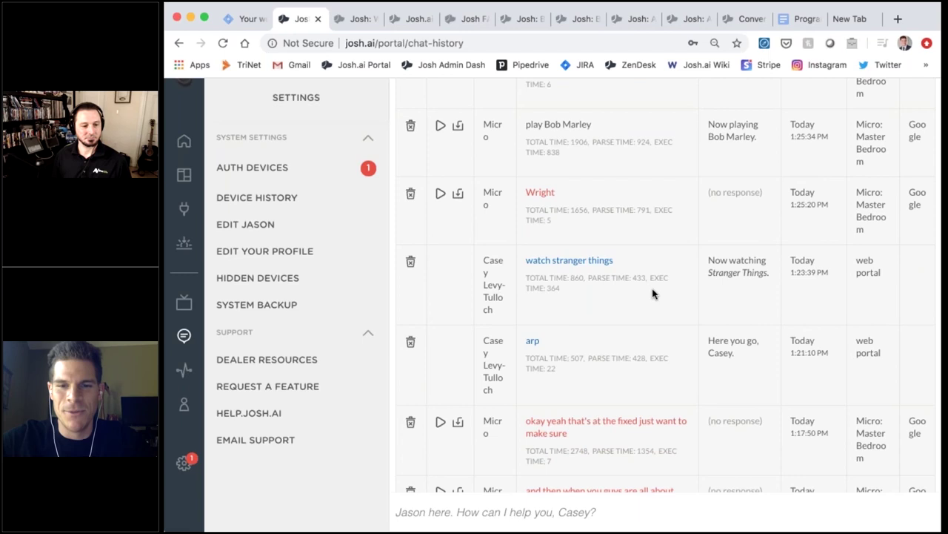
{"action": "scroll", "coordinate": [652, 294], "scroll_direction": "up", "scroll_amount": 10}
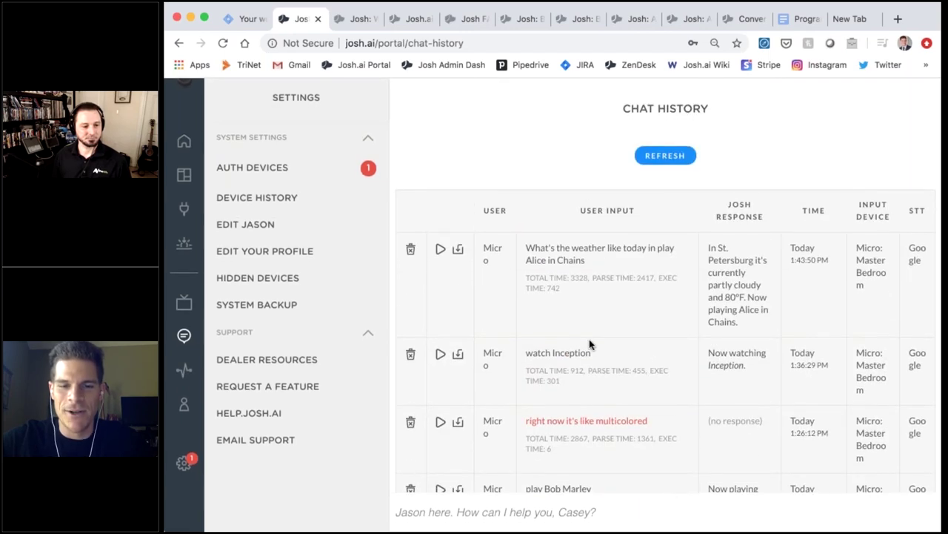
{"action": "left_click_drag", "start_coordinate": [601, 356], "coordinate": [533, 353]}
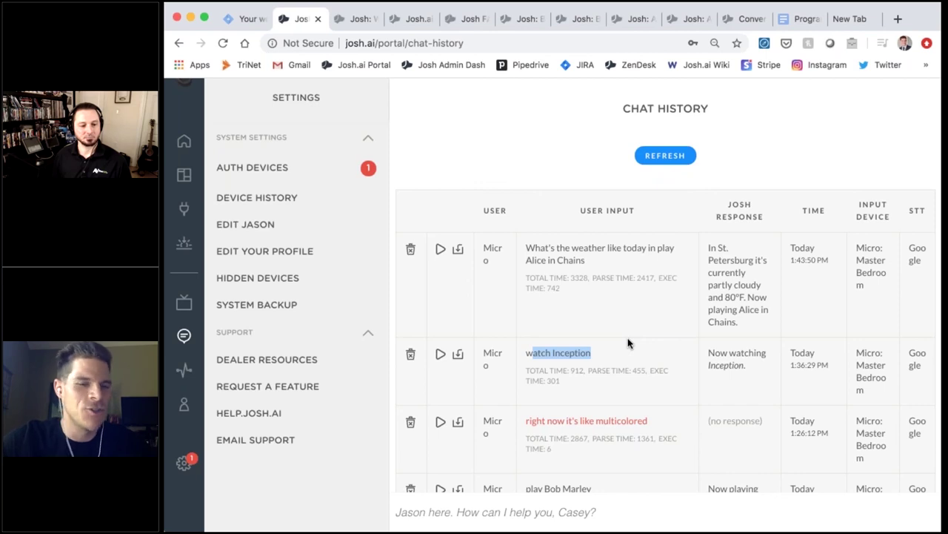
{"action": "left_click", "coordinate": [662, 326]}
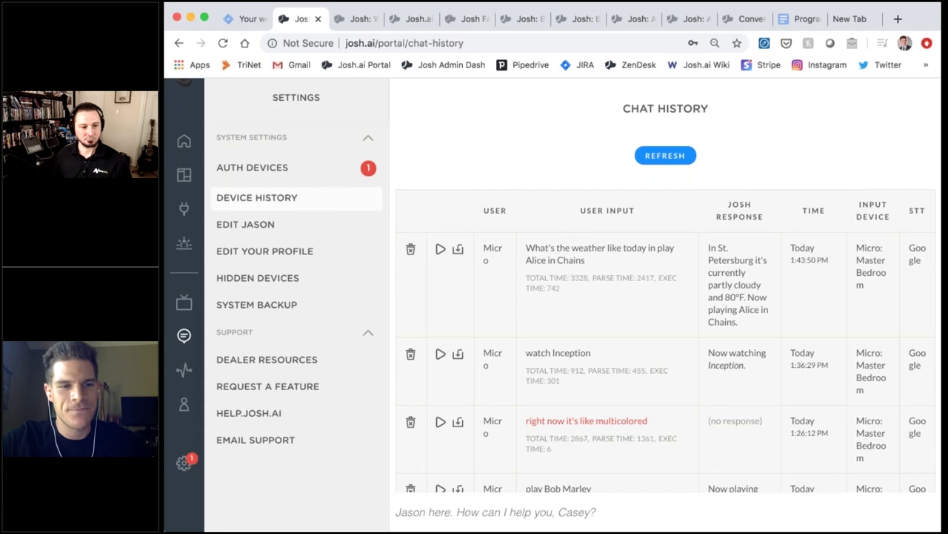
{"action": "left_click", "coordinate": [213, 248]}
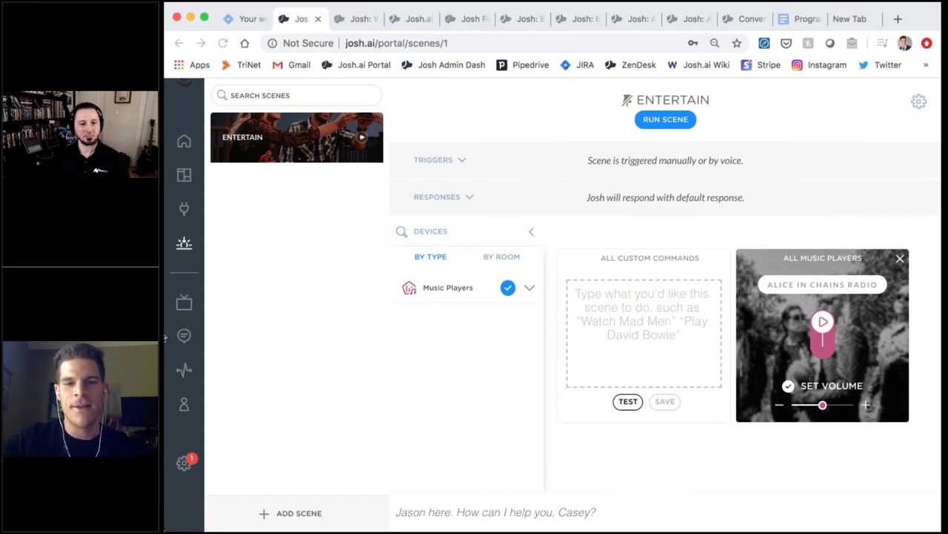
Step: Write the custom command "Watch Stranger things" for the Entertain scene and clear it again
{"action": "left_click", "coordinate": [681, 313]}
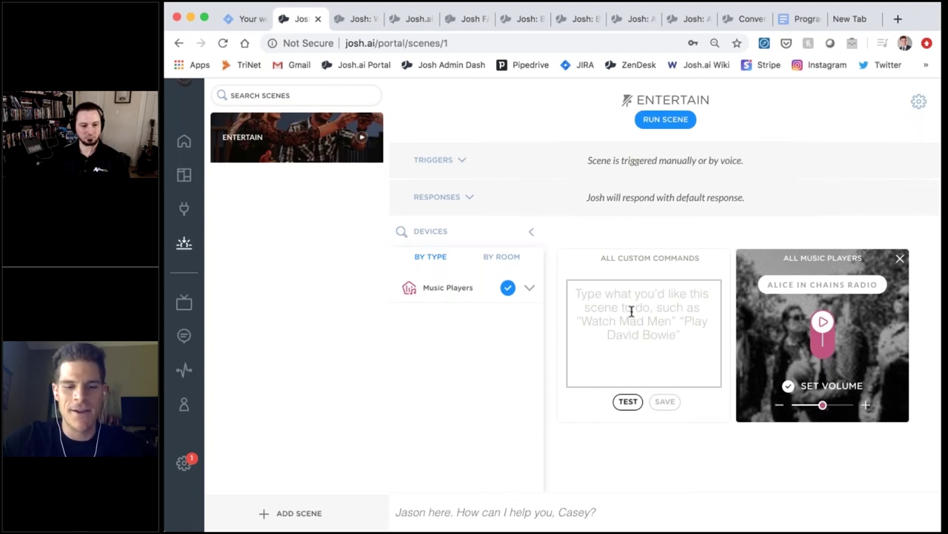
{"action": "type", "text": "Watch "}
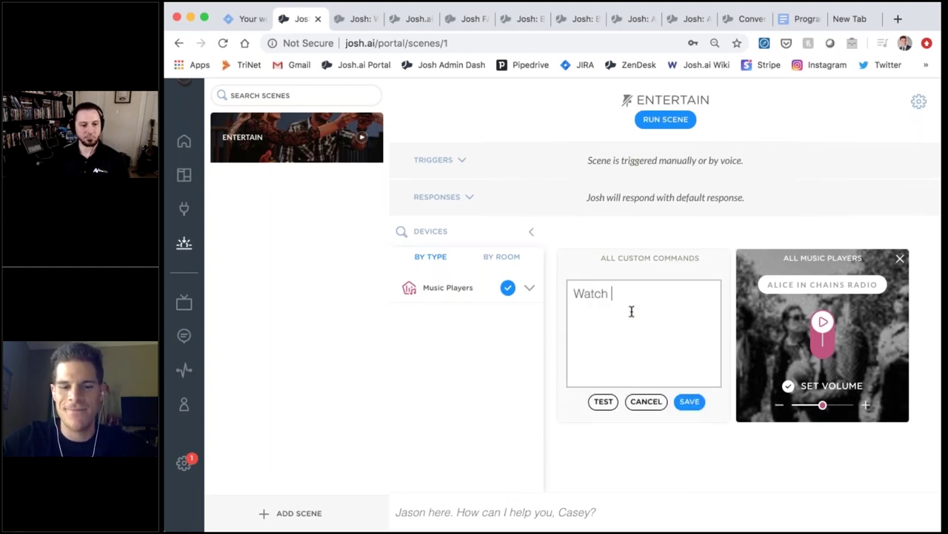
{"action": "type", "text": "Stranger things"}
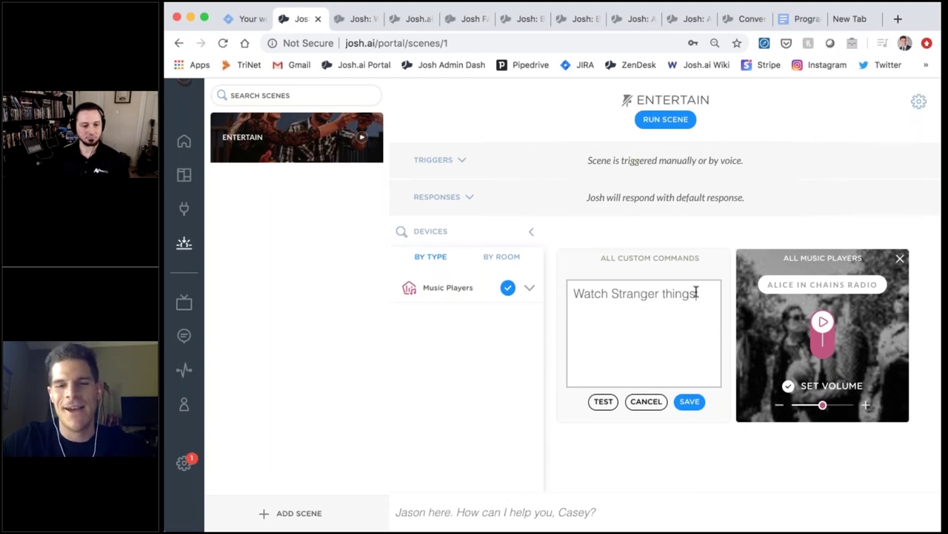
{"action": "mouse_move", "coordinate": [608, 291]}
{"action": "left_mouse_down"}
{"action": "mouse_move", "coordinate": [595, 294]}
{"action": "mouse_move", "coordinate": [603, 286]}
{"action": "left_mouse_up"}
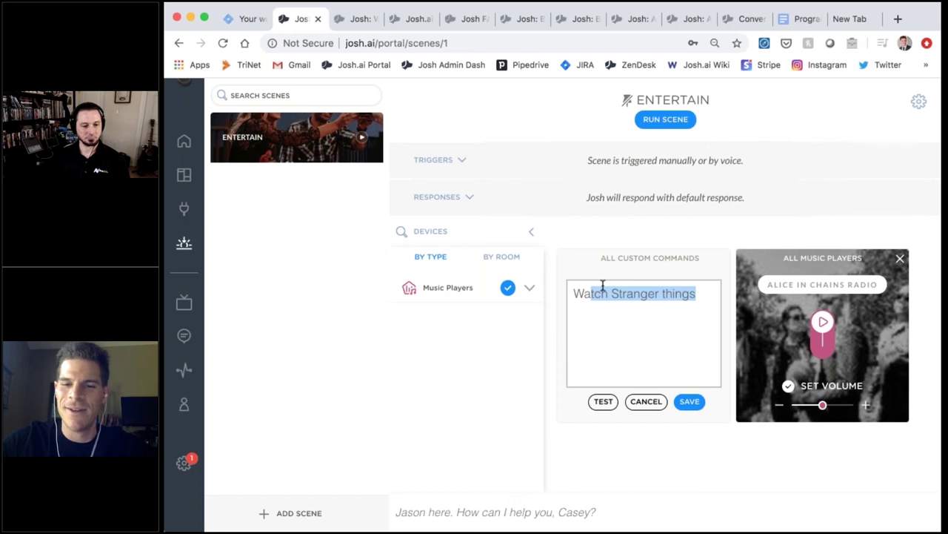
{"action": "key", "text": "BackSpace"}
{"action": "key", "text": "BackSpace"}
{"action": "key", "text": "BackSpace"}
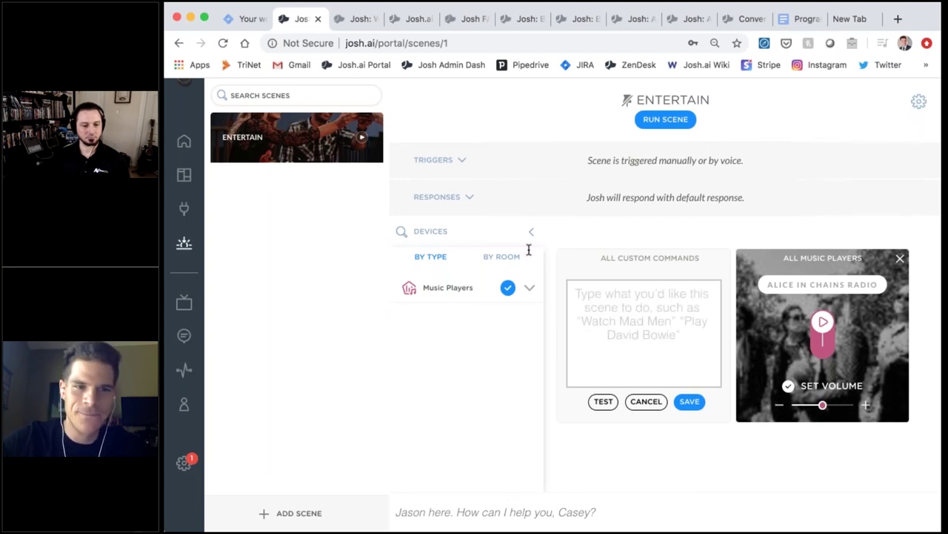
Step: Add the voice trigger phrase "[the] party is (here|starting)" to the Entertain scene
{"action": "left_click", "coordinate": [459, 161]}
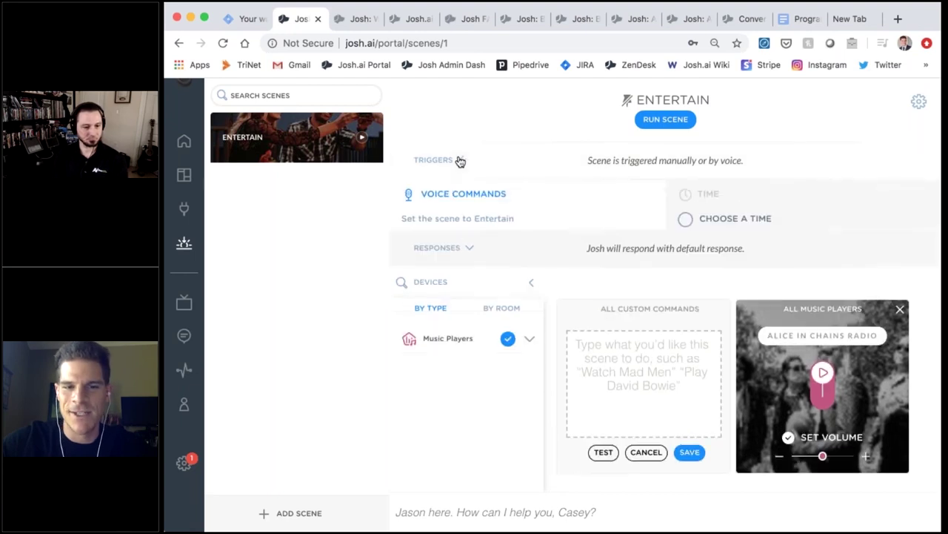
{"action": "left_click", "coordinate": [474, 264]}
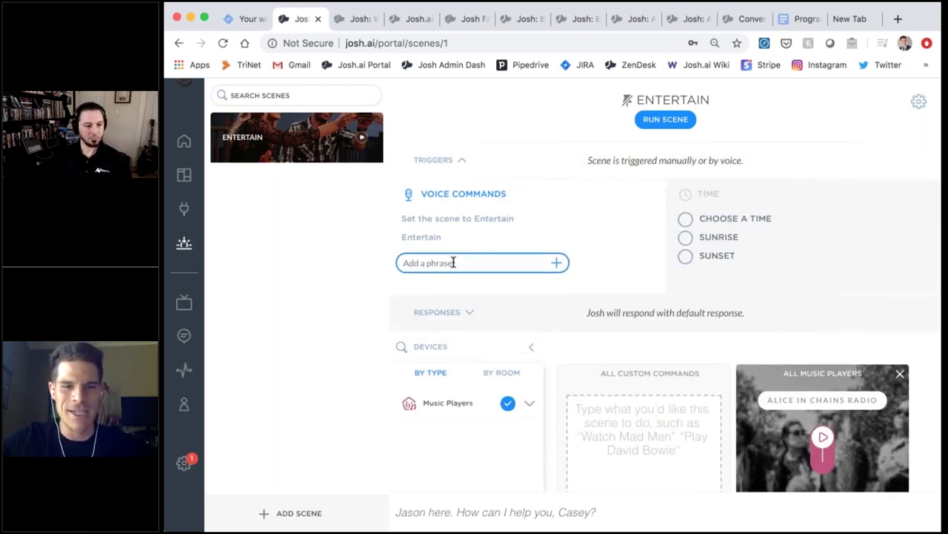
{"action": "type", "text": "the party is here|starting)"}
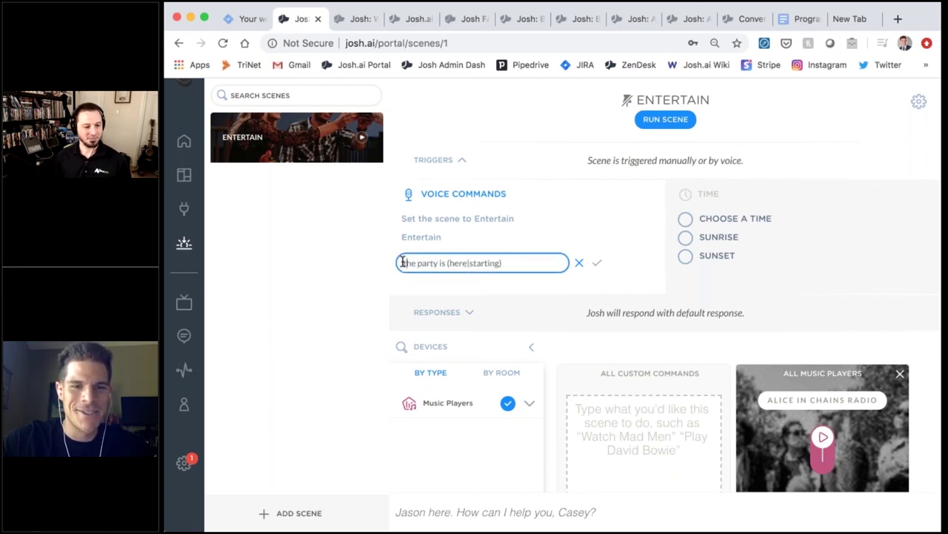
{"action": "left_click", "coordinate": [405, 263]}
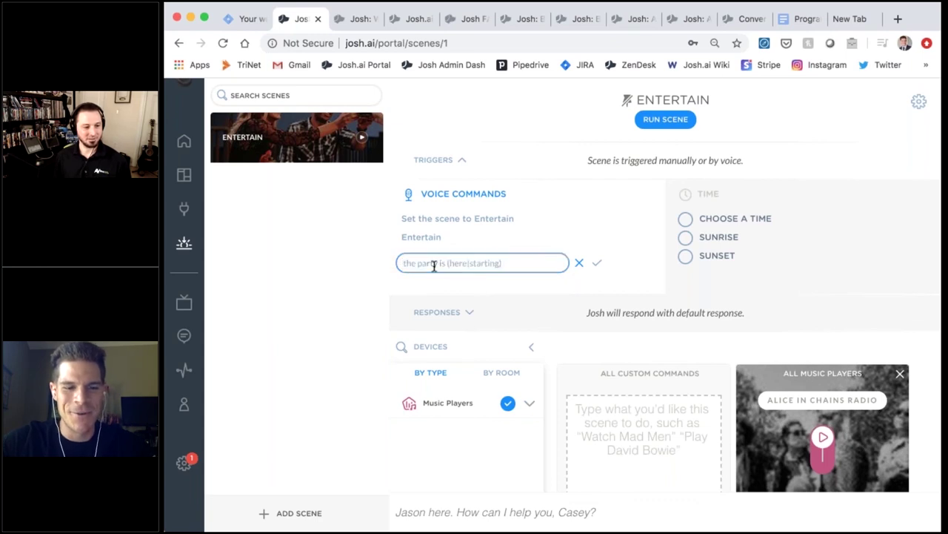
{"action": "type", "text": "["}
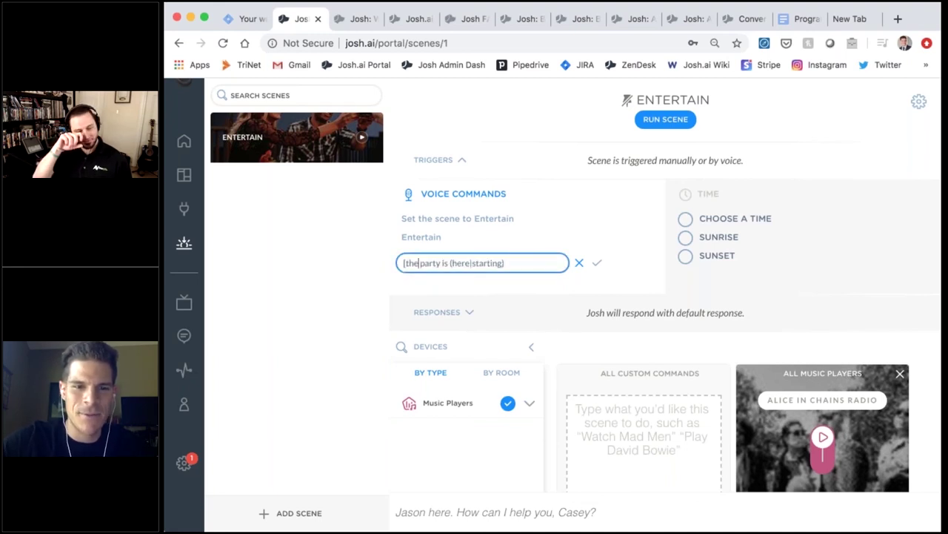
{"action": "key", "text": "Return"}
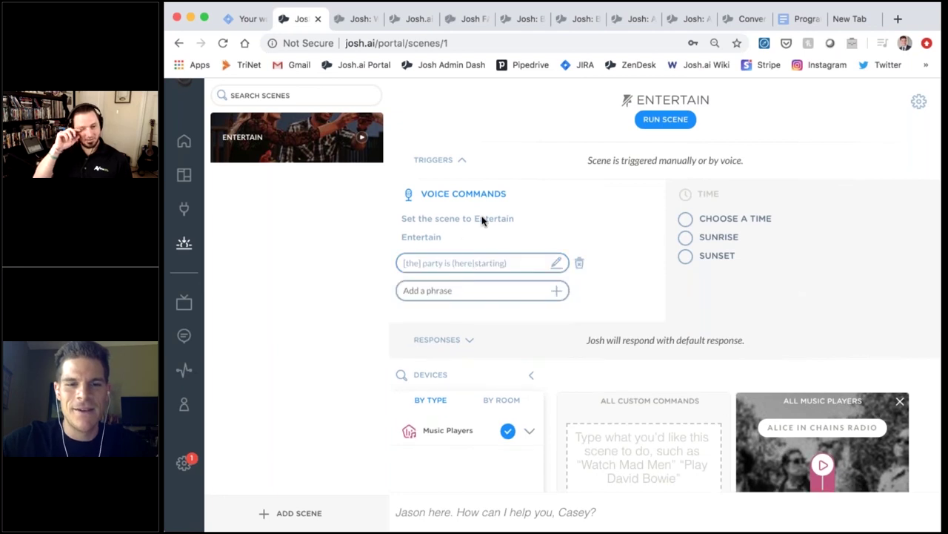
Step: Show the Entertain scene's response options, collapse its triggers, and set it to use custom responses, briefly trying the answer beep
{"action": "left_click", "coordinate": [459, 345]}
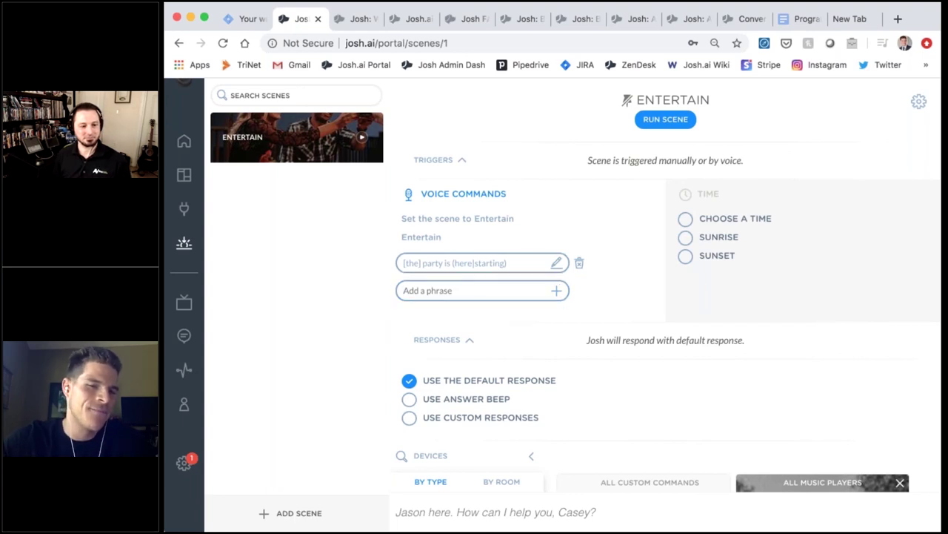
{"action": "scroll", "coordinate": [415, 366], "scroll_direction": "down", "scroll_amount": 2}
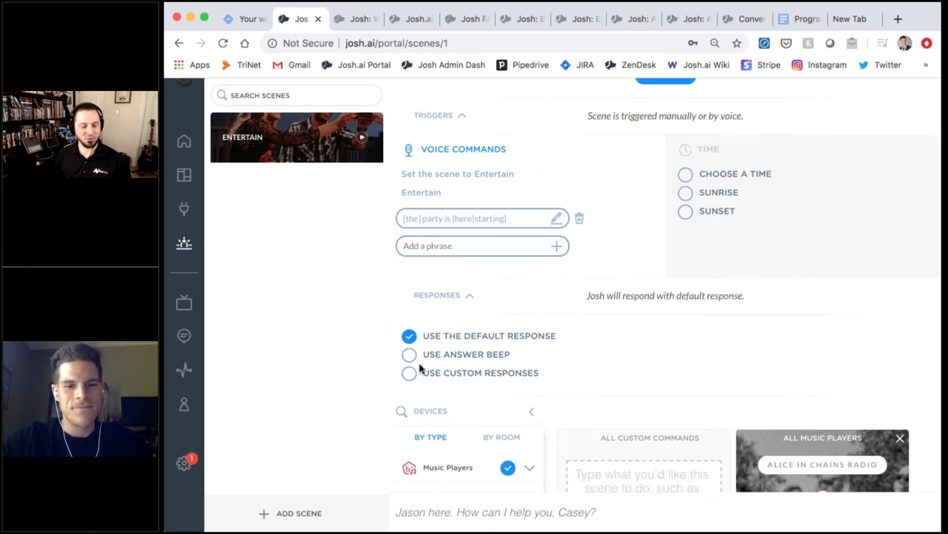
{"action": "left_click", "coordinate": [410, 374]}
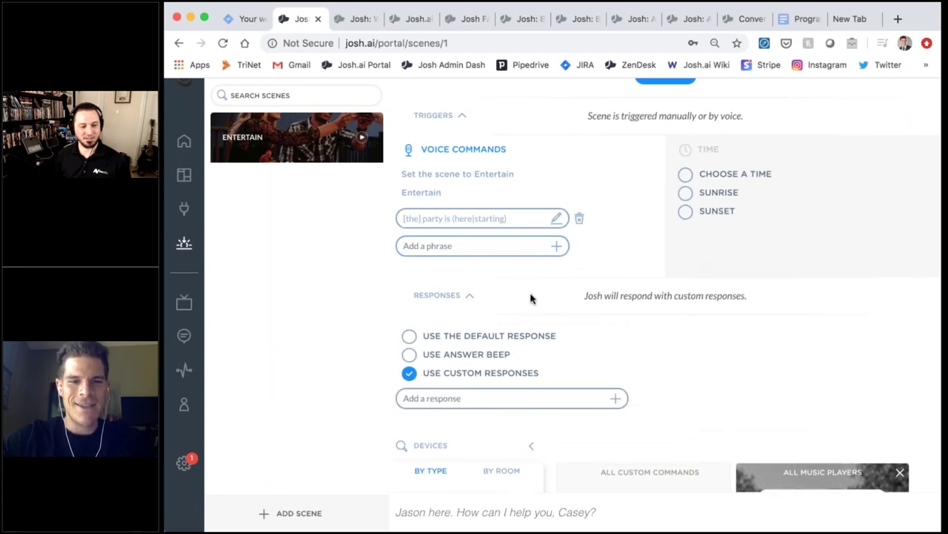
{"action": "scroll", "coordinate": [531, 299], "scroll_direction": "down", "scroll_amount": 2}
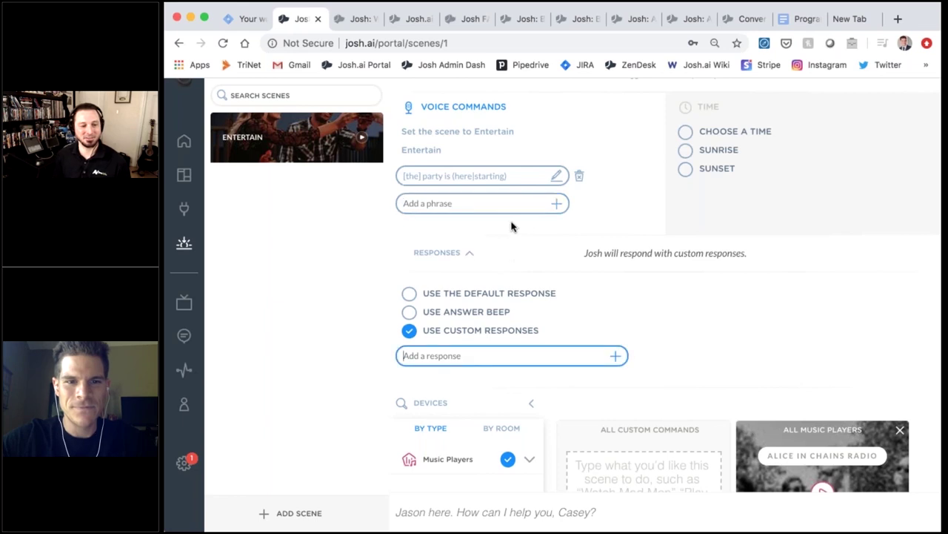
{"action": "scroll", "coordinate": [511, 265], "scroll_direction": "up", "scroll_amount": 2}
{"action": "left_click", "coordinate": [460, 120]}
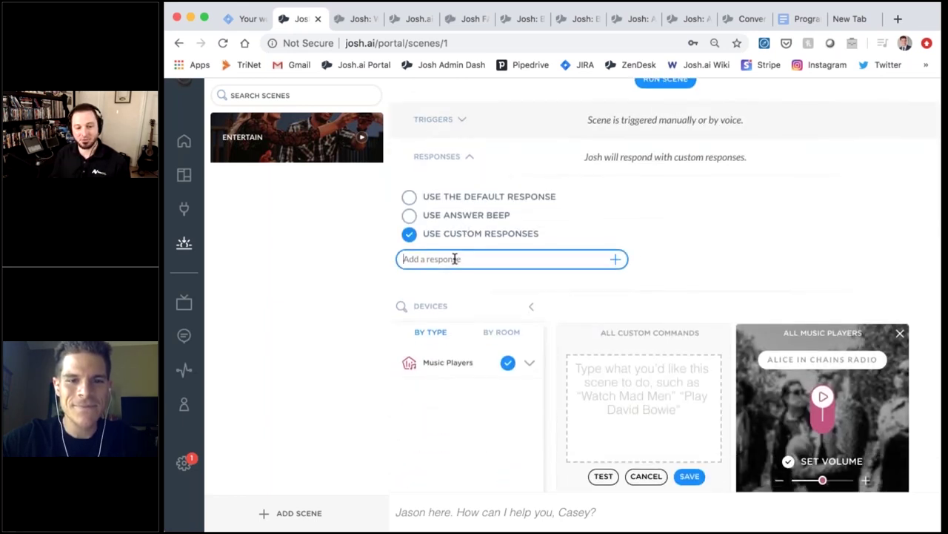
{"action": "left_click", "coordinate": [447, 259]}
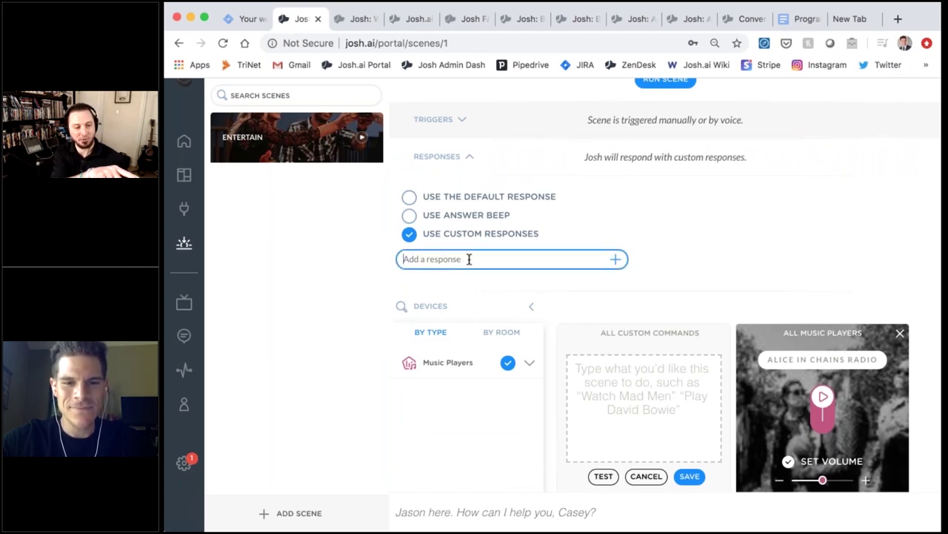
{"action": "scroll", "coordinate": [483, 258], "scroll_direction": "up", "scroll_amount": 1}
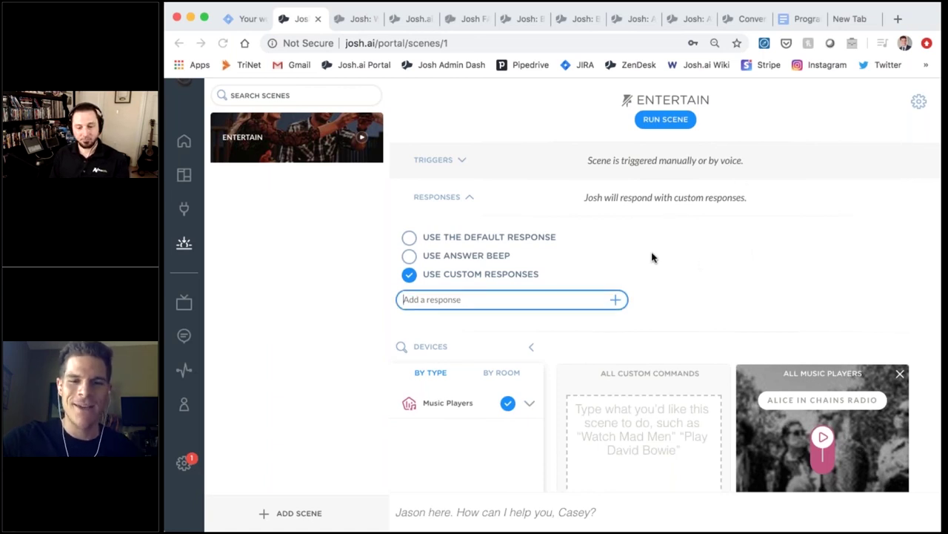
{"action": "left_click", "coordinate": [539, 337]}
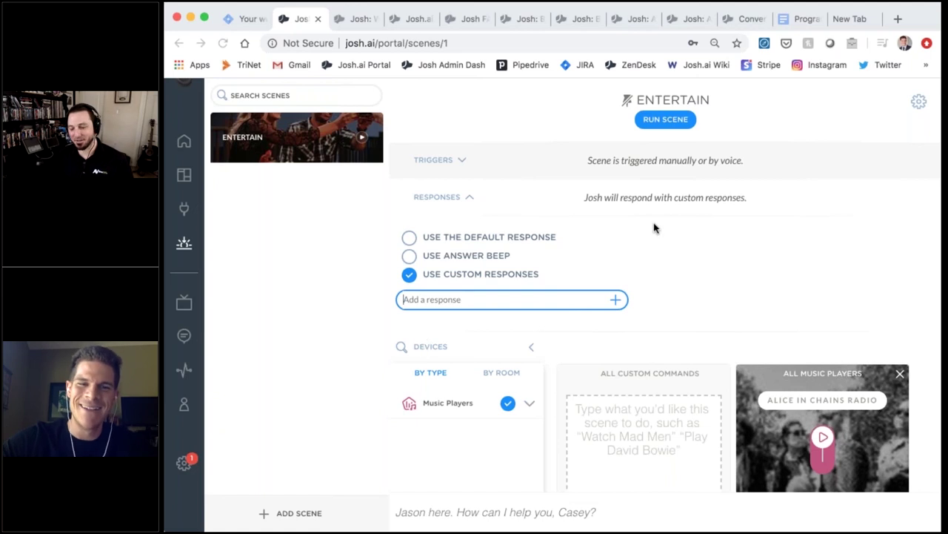
{"action": "left_click", "coordinate": [409, 255]}
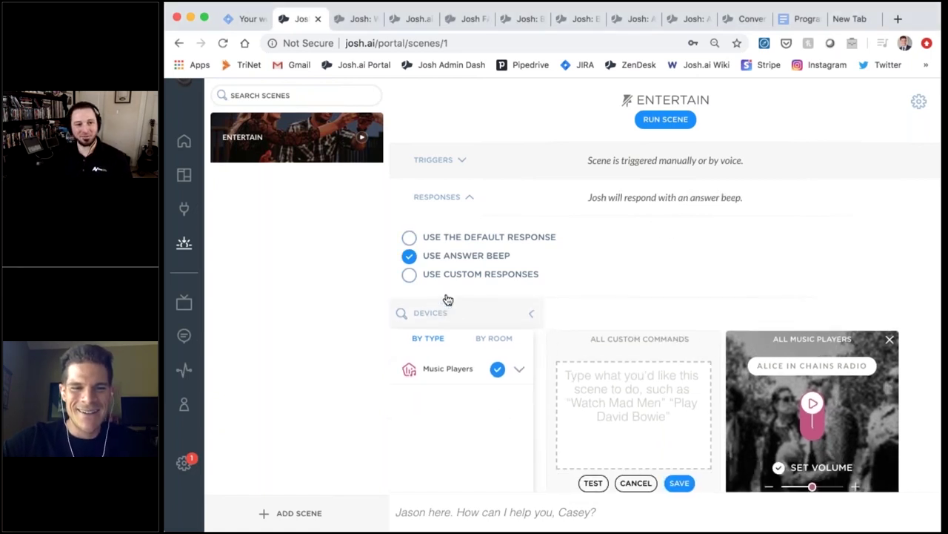
{"action": "left_click", "coordinate": [409, 274]}
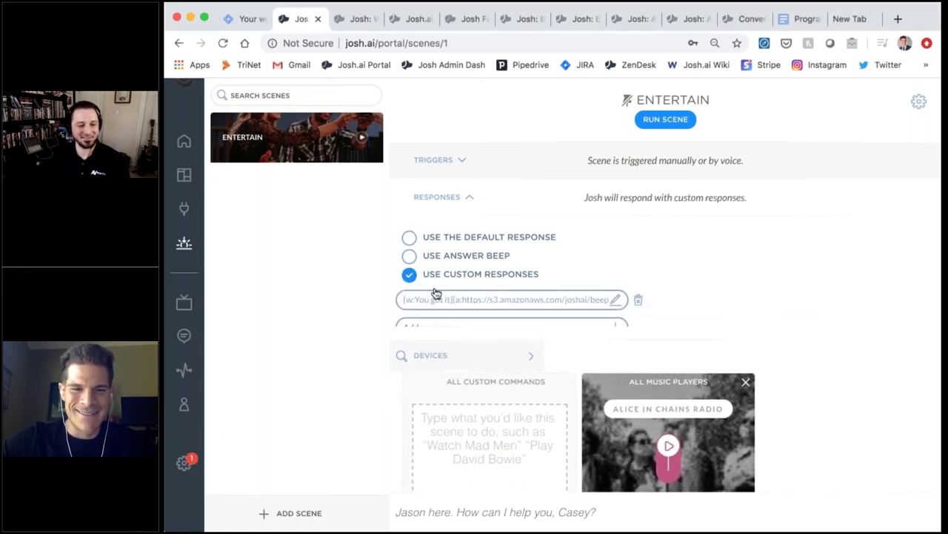
Step: Add the custom response "hide your kids hide your wife" to the Entertain scene and show its triggers again
{"action": "left_click", "coordinate": [482, 299]}
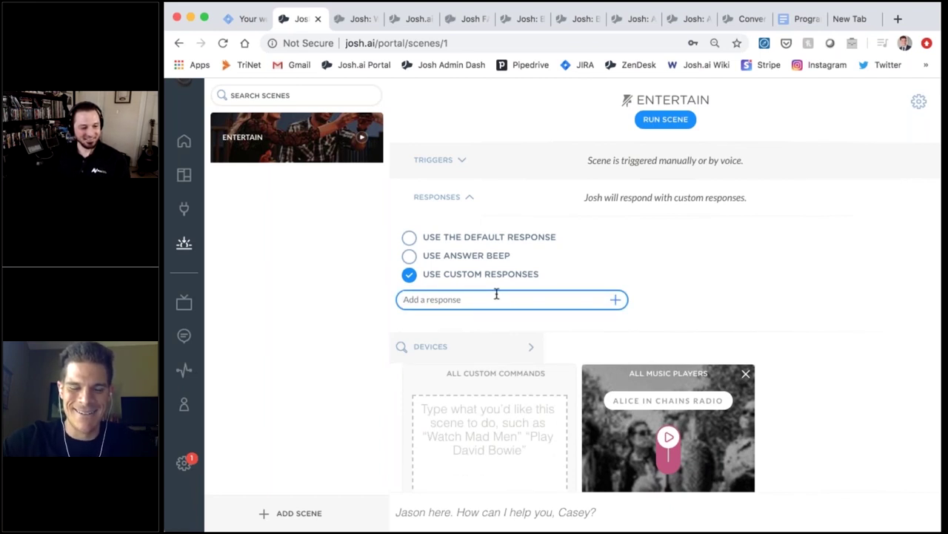
{"action": "type", "text": "hide your kids hide your wife"}
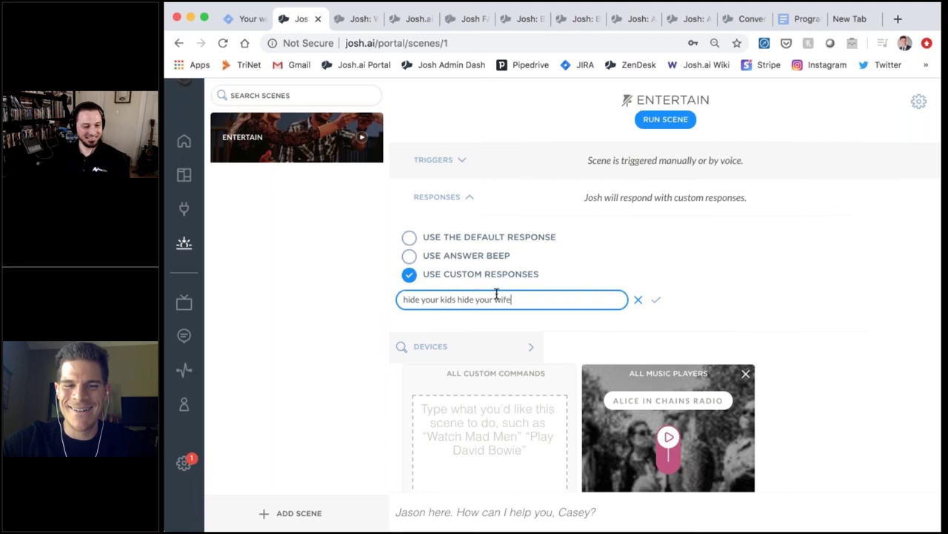
{"action": "left_click", "coordinate": [657, 300]}
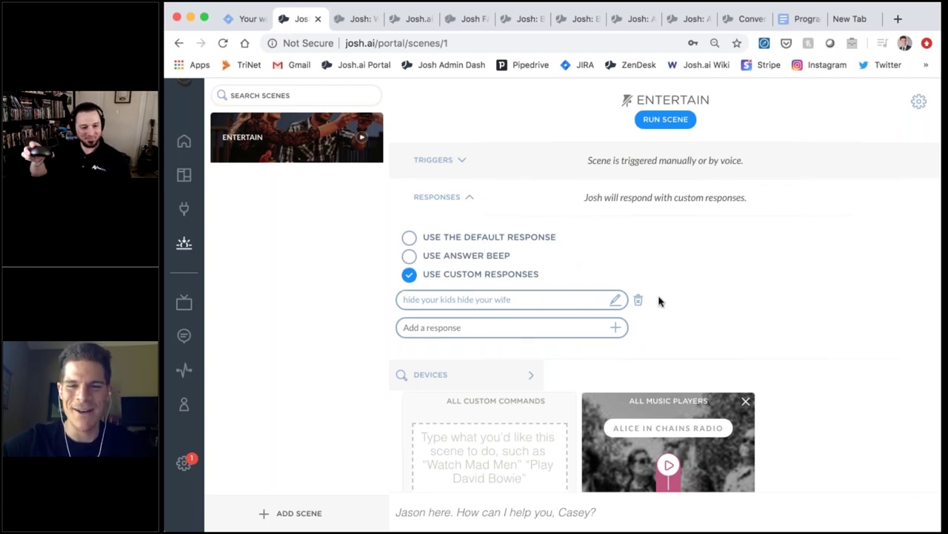
{"action": "left_click", "coordinate": [429, 161]}
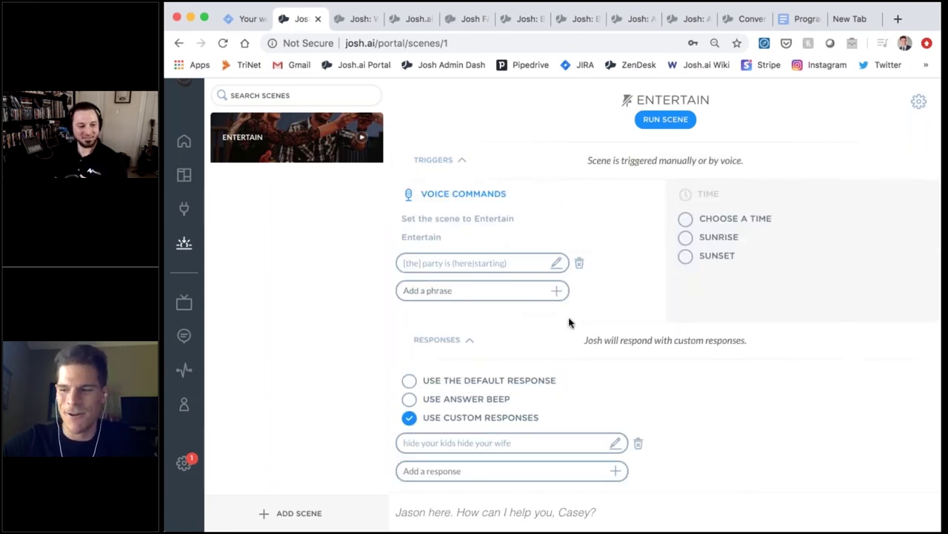
{"action": "left_click_drag", "start_coordinate": [463, 262], "coordinate": [510, 261]}
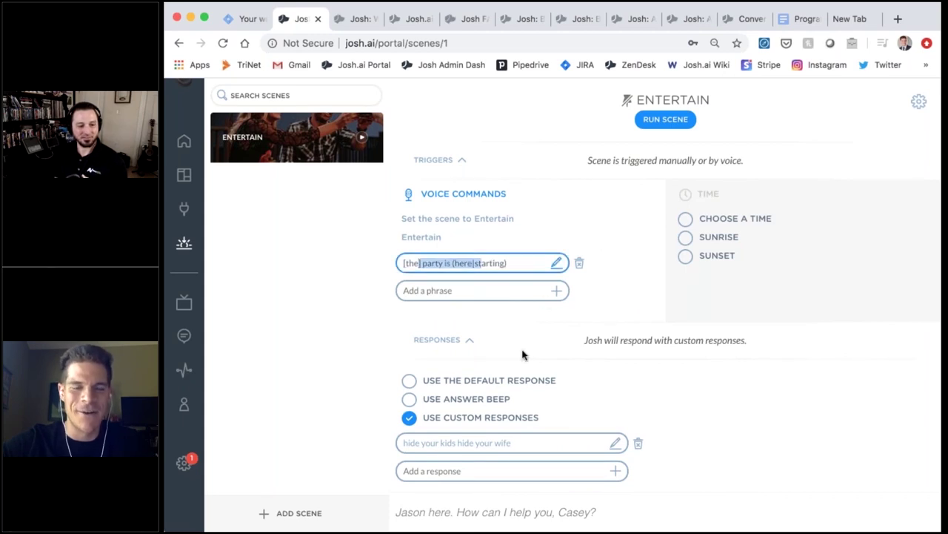
{"action": "left_click", "coordinate": [601, 335]}
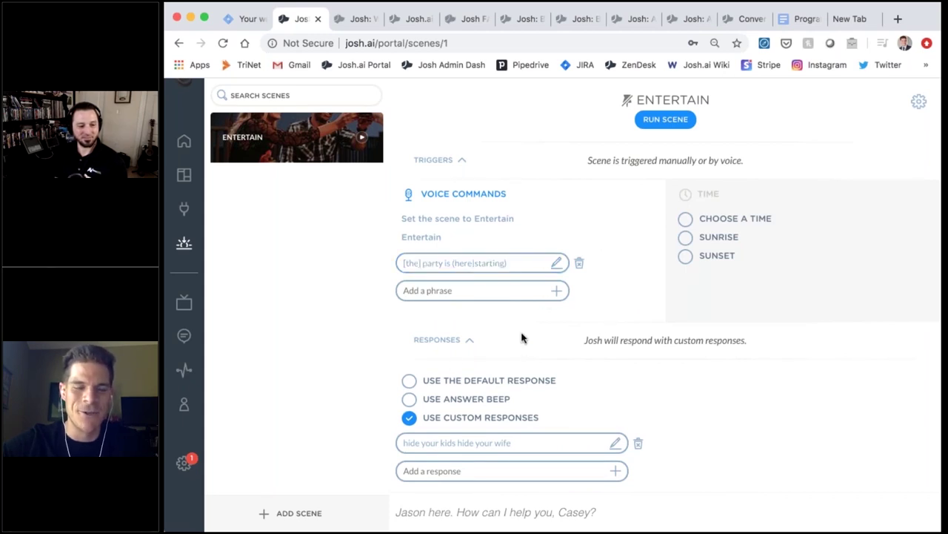
{"action": "scroll", "coordinate": [521, 337], "scroll_direction": "down", "scroll_amount": 3}
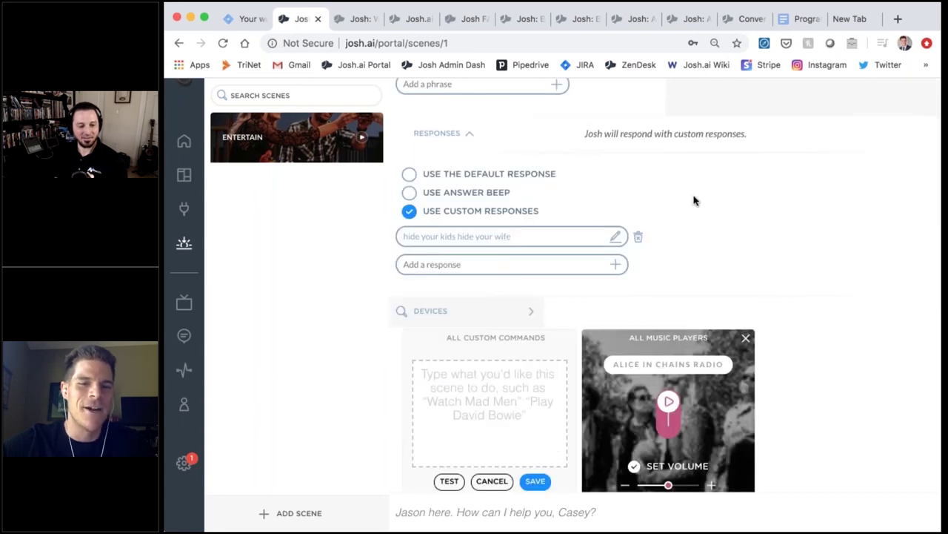
{"action": "scroll", "coordinate": [641, 198], "scroll_direction": "up", "scroll_amount": 3}
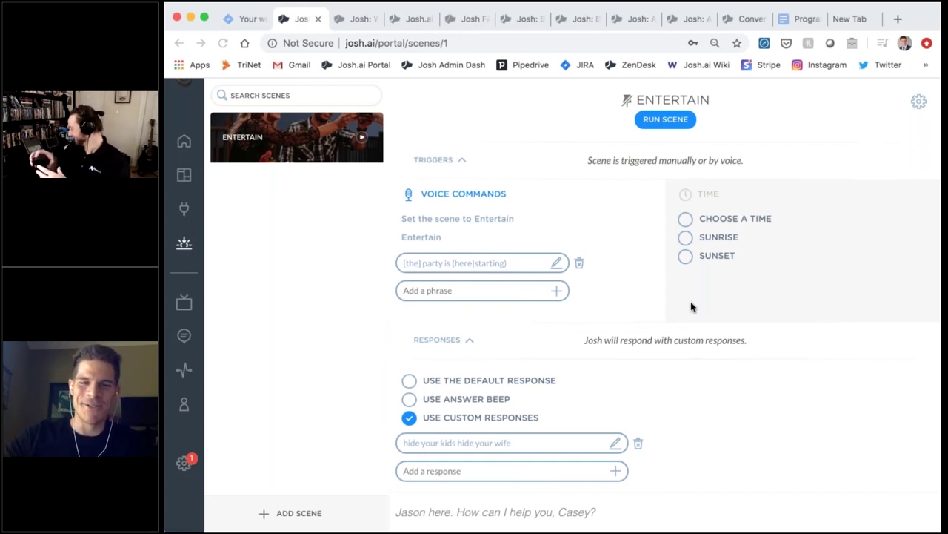
{"action": "left_click", "coordinate": [704, 326]}
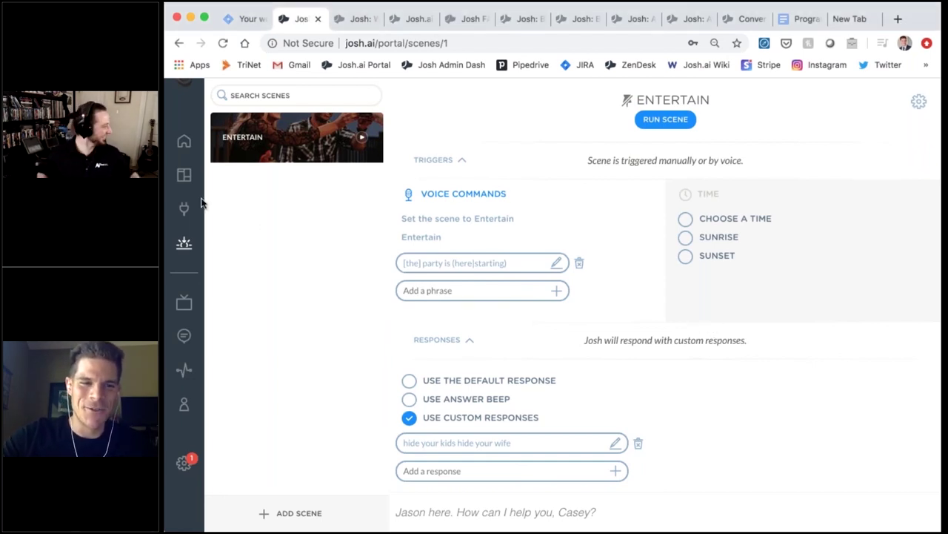
Step: Open the building's music devices and look over the playback state of the audio zones in each room
{"action": "mouse_move", "coordinate": [204, 207]}
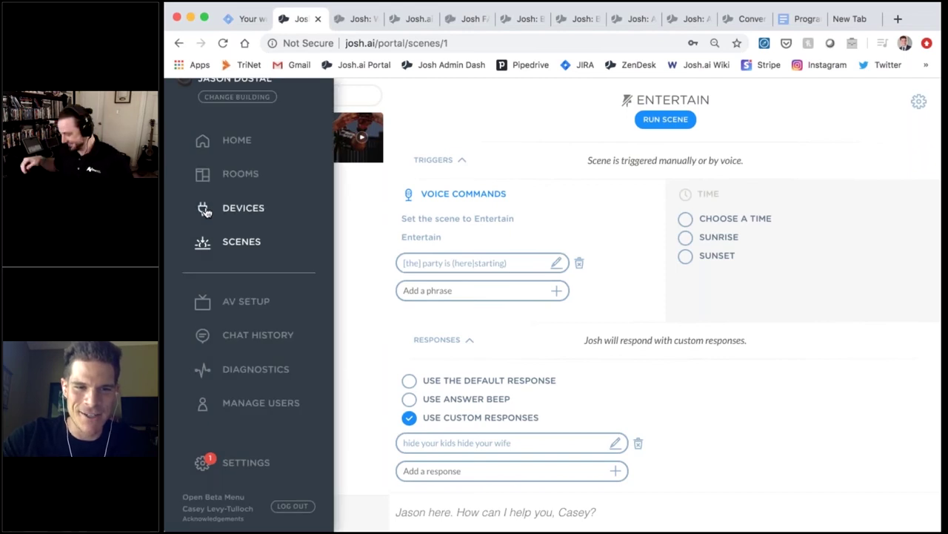
{"action": "left_click", "coordinate": [207, 210]}
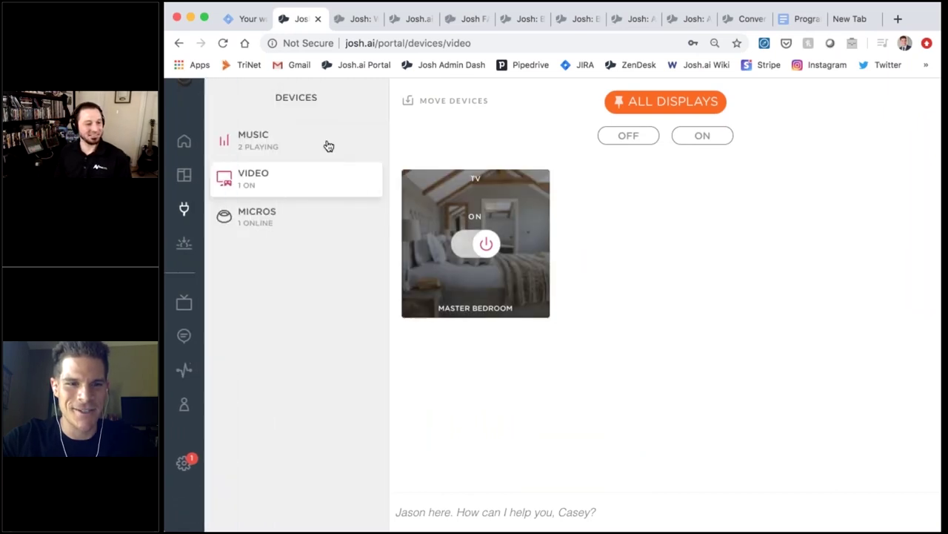
{"action": "left_click", "coordinate": [329, 146]}
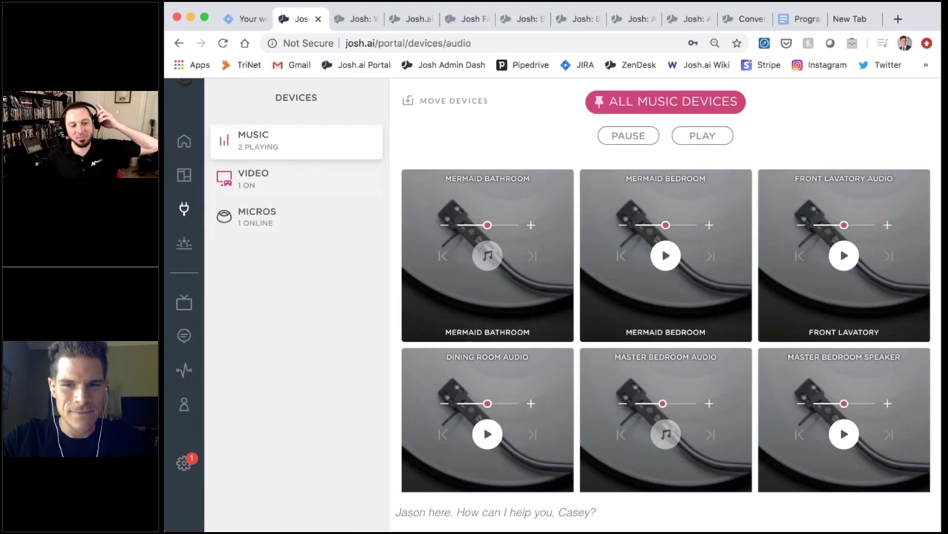
{"action": "scroll", "coordinate": [463, 220], "scroll_direction": "down", "scroll_amount": 1}
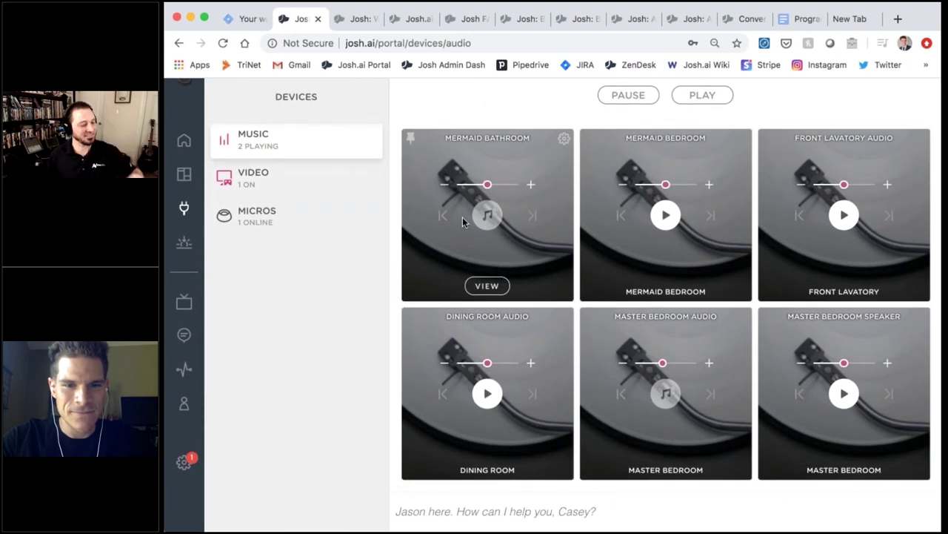
{"action": "scroll", "coordinate": [463, 216], "scroll_direction": "up", "scroll_amount": 1}
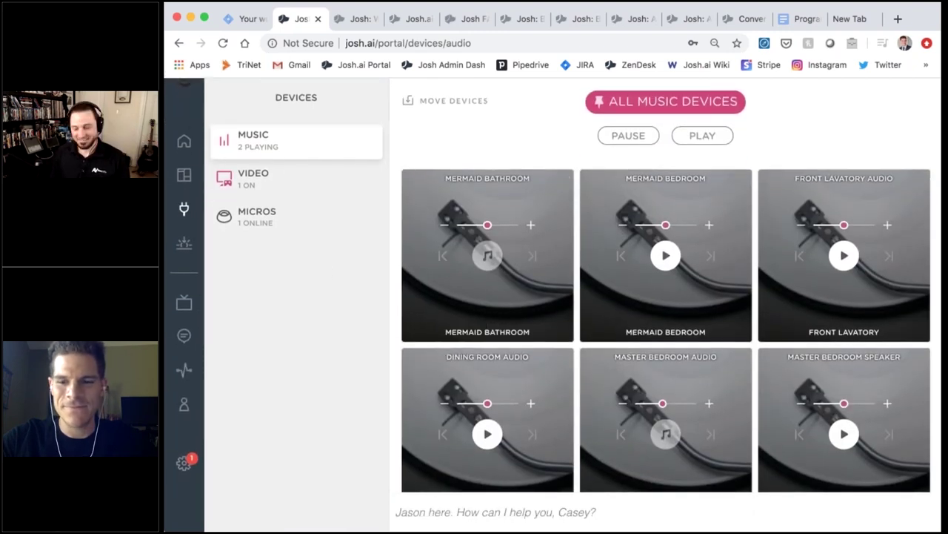